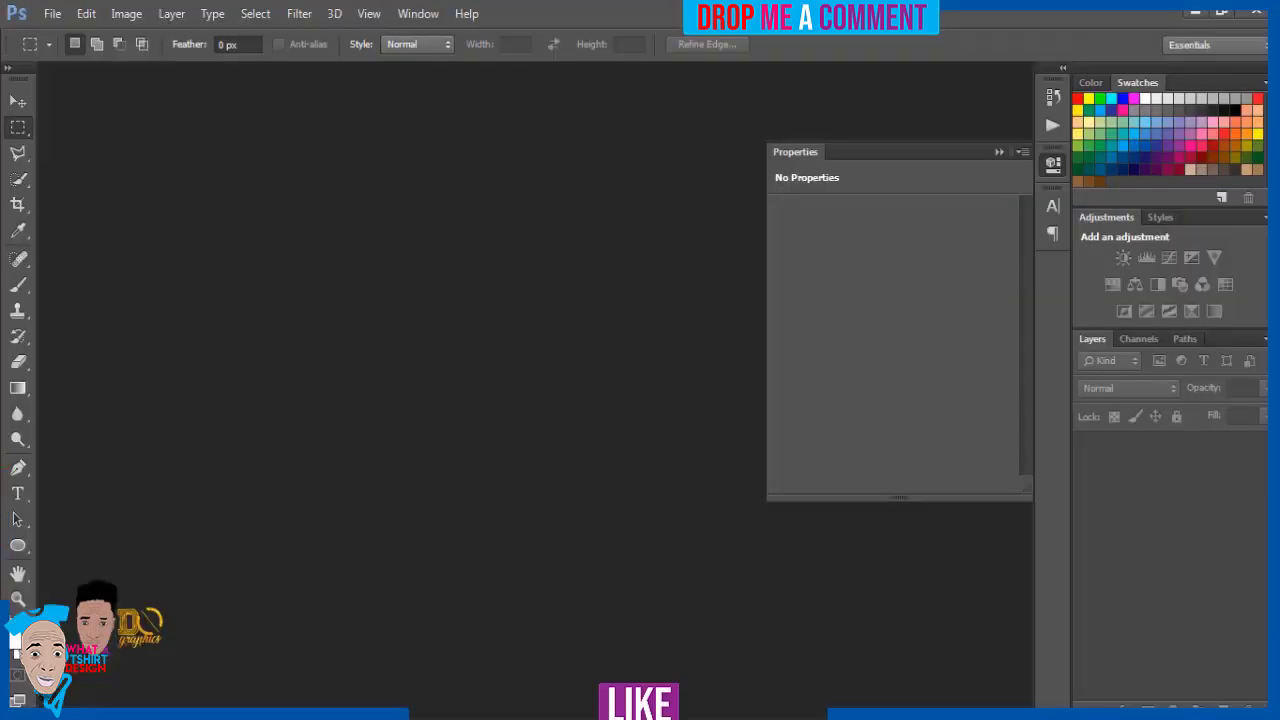
# - Create a 2000×2000 px, 300 ppi, 16-bit RGB document with a transparent background
pyautogui.click(1000, 153)
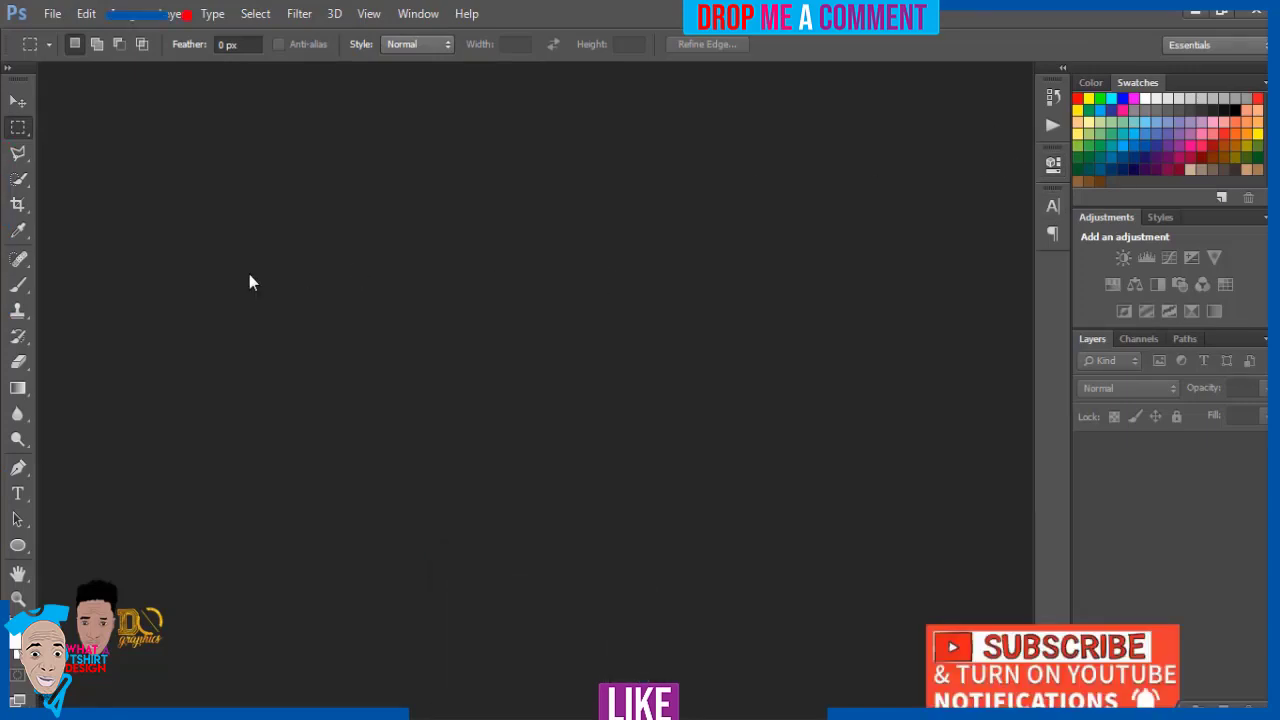
pyautogui.click(52, 13)
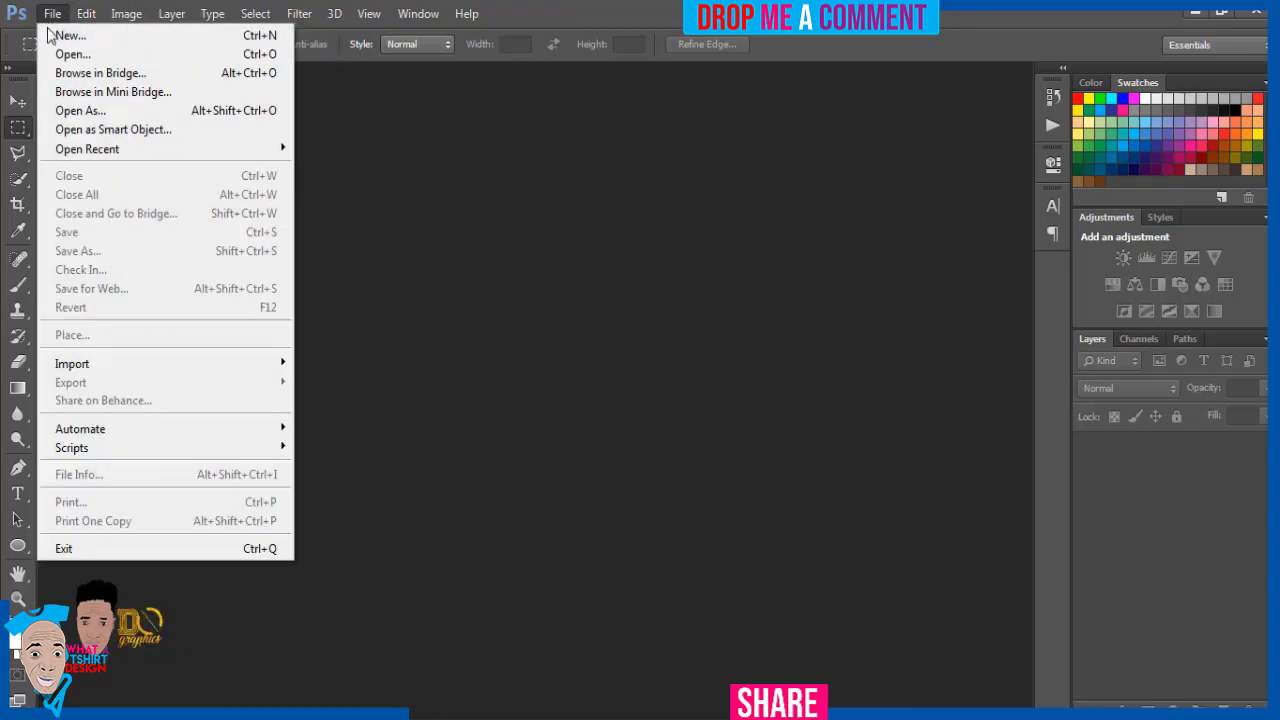
pyautogui.click(49, 35)
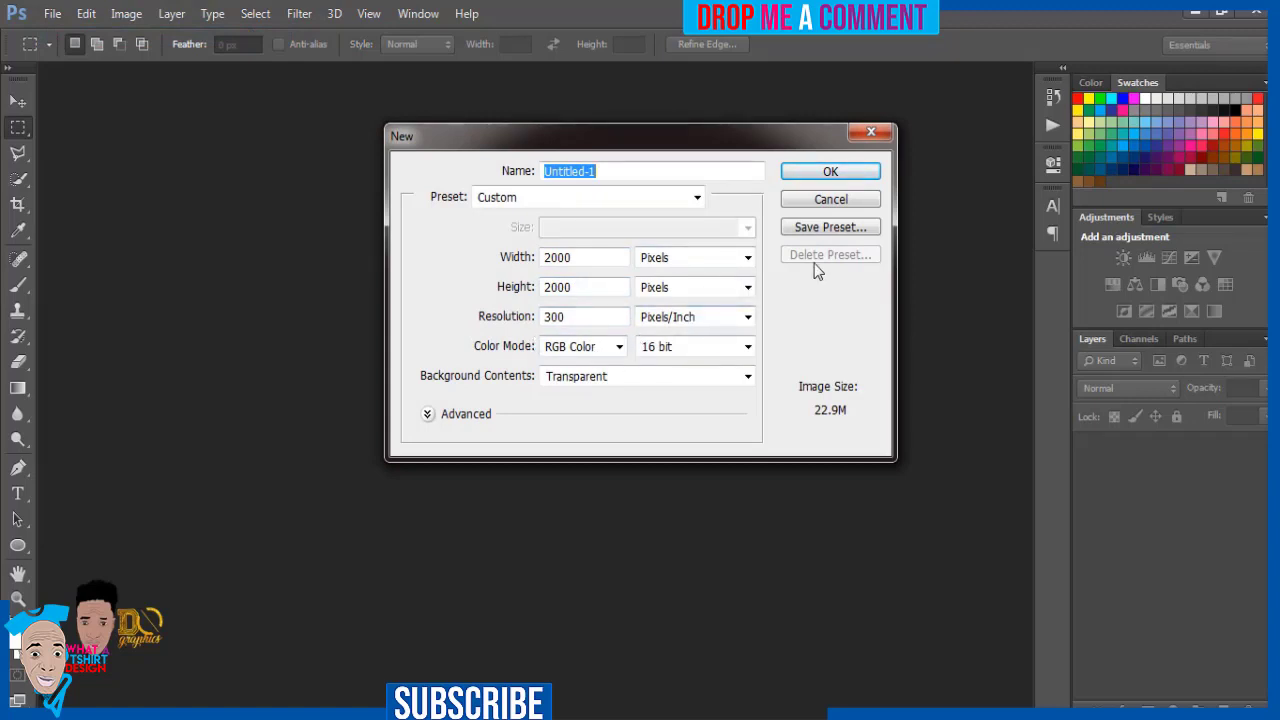
pyautogui.click(813, 177)
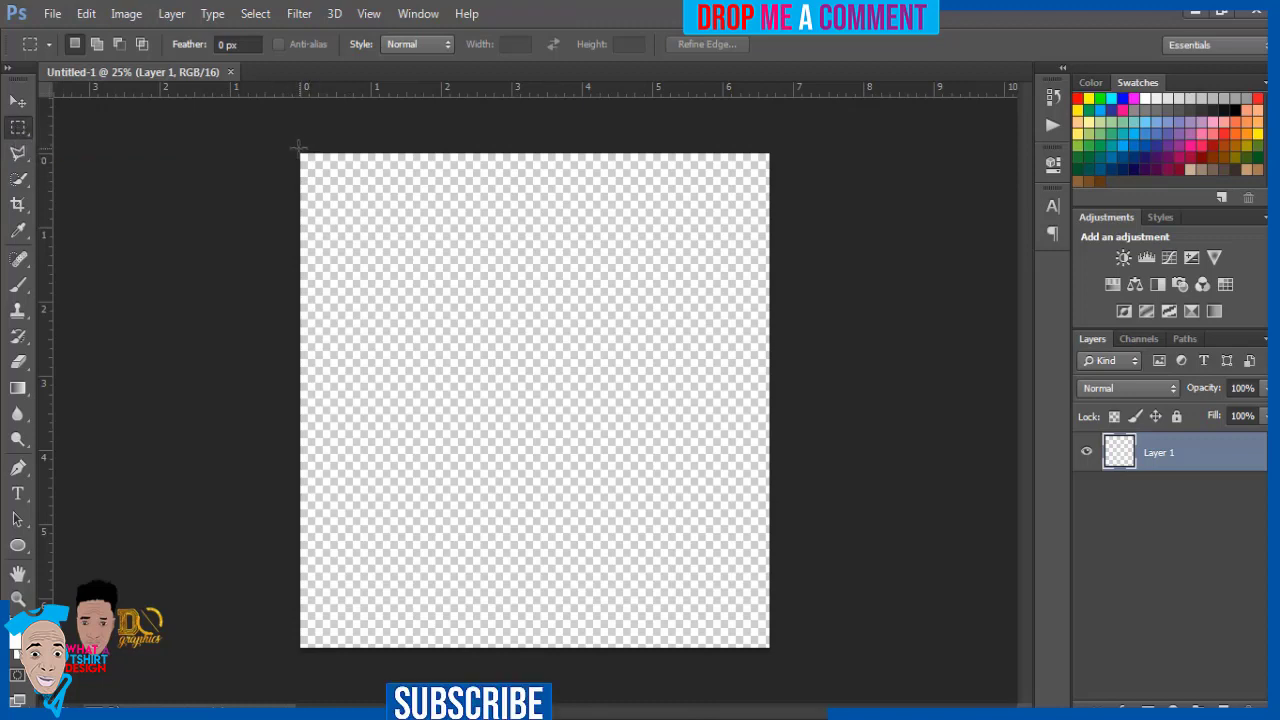
# - Select the whole canvas, fill Layer 1 with white, and deselect
pyautogui.moveTo(298, 148); pyautogui.dragTo(820, 688)
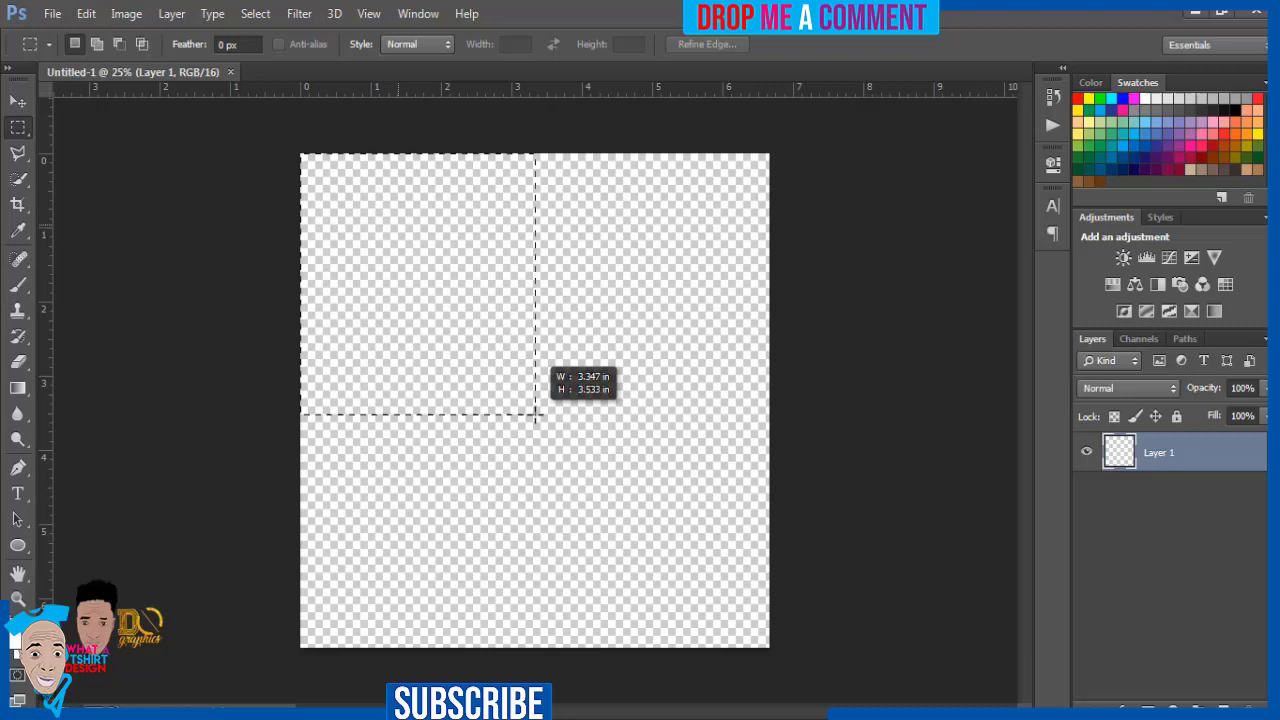
pyautogui.rightClick(629, 486)
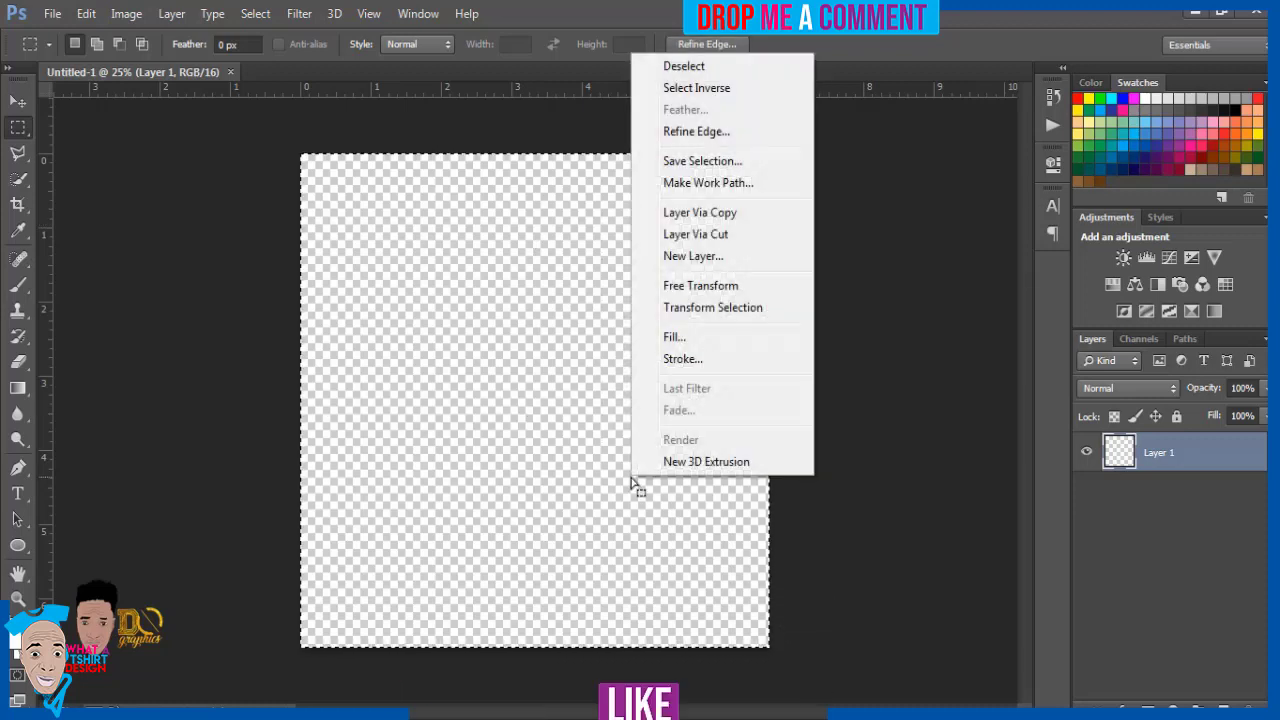
pyautogui.click(676, 339)
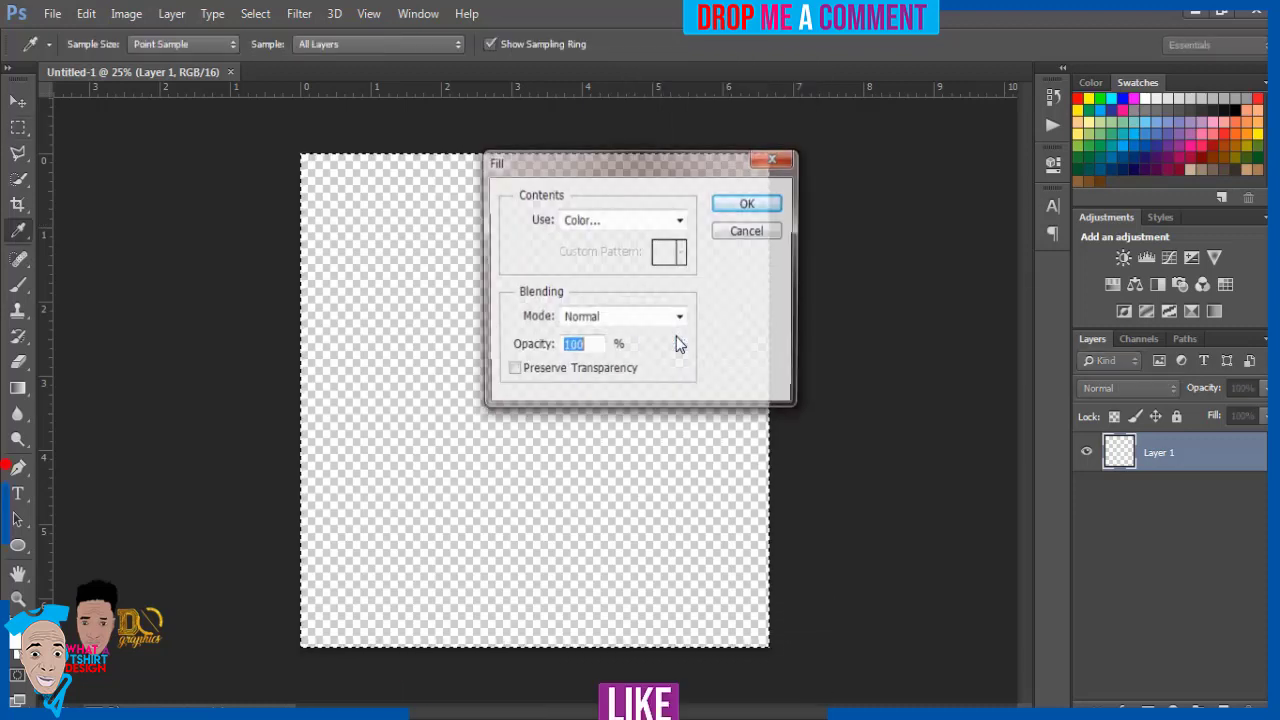
pyautogui.click(731, 206)
pyautogui.hotkey('ctrl', 'd')
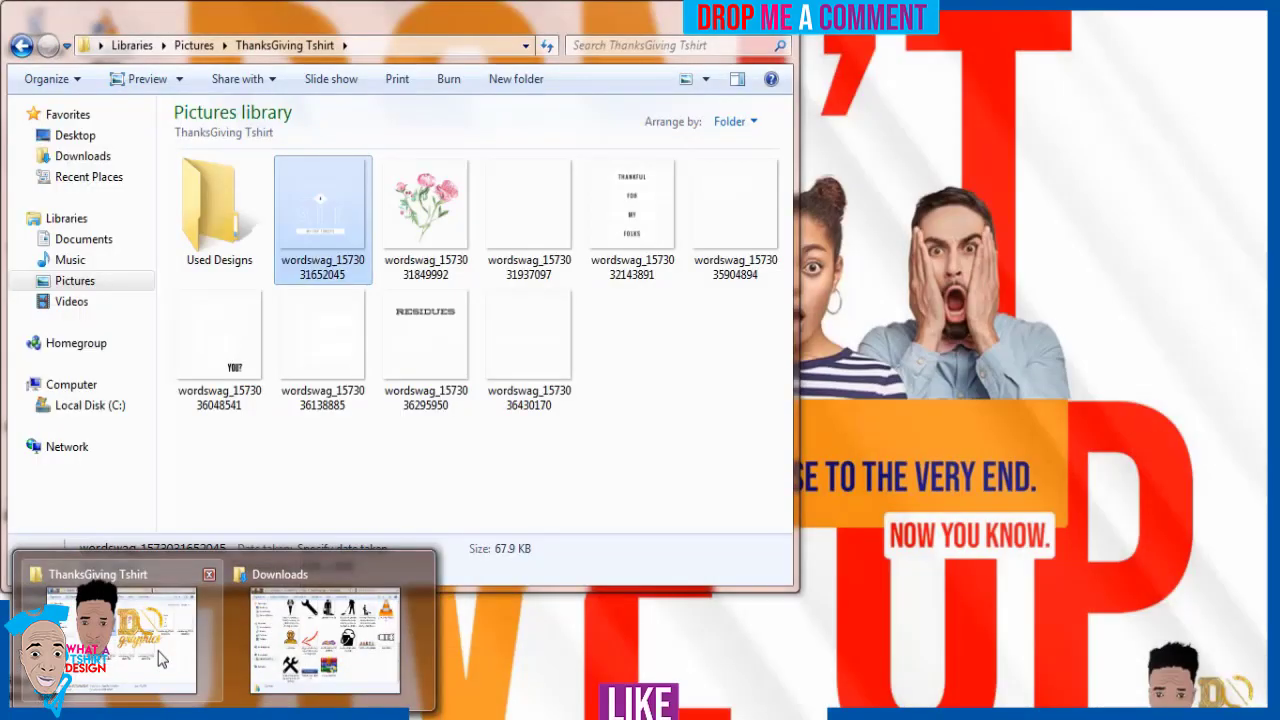
pyautogui.click(160, 656)
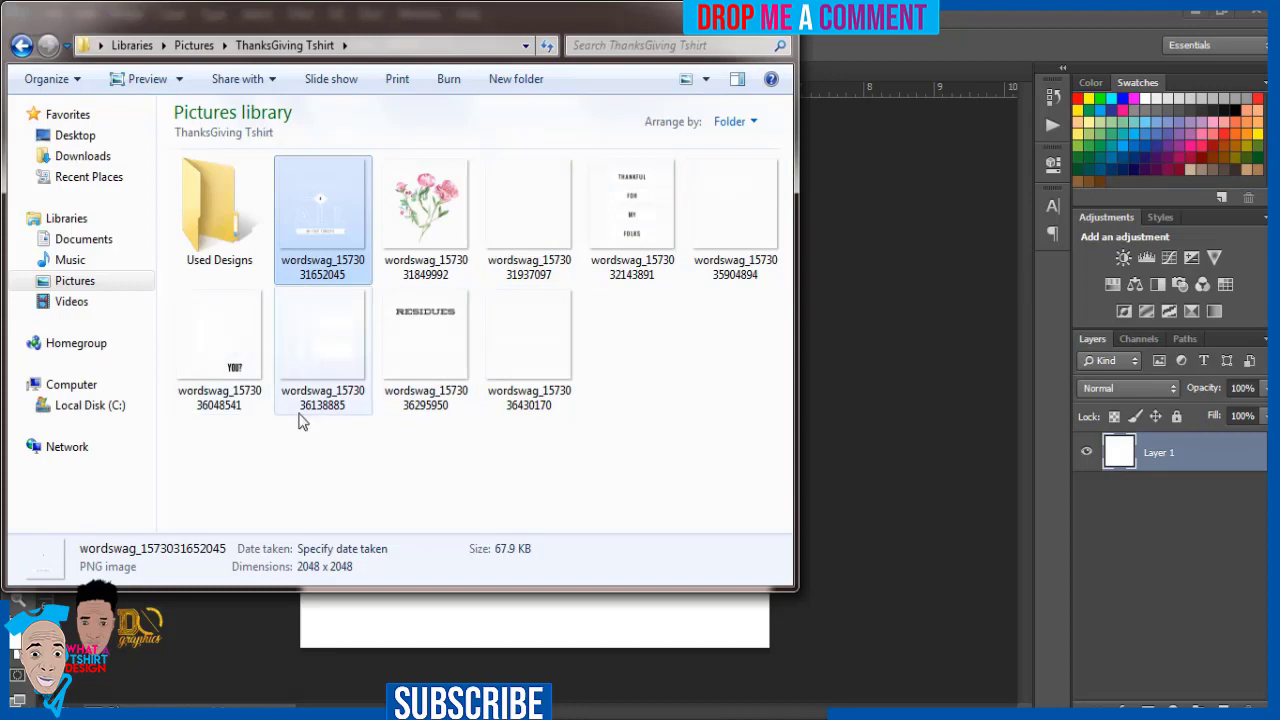
pyautogui.moveTo(320, 205); pyautogui.dragTo(493, 617)
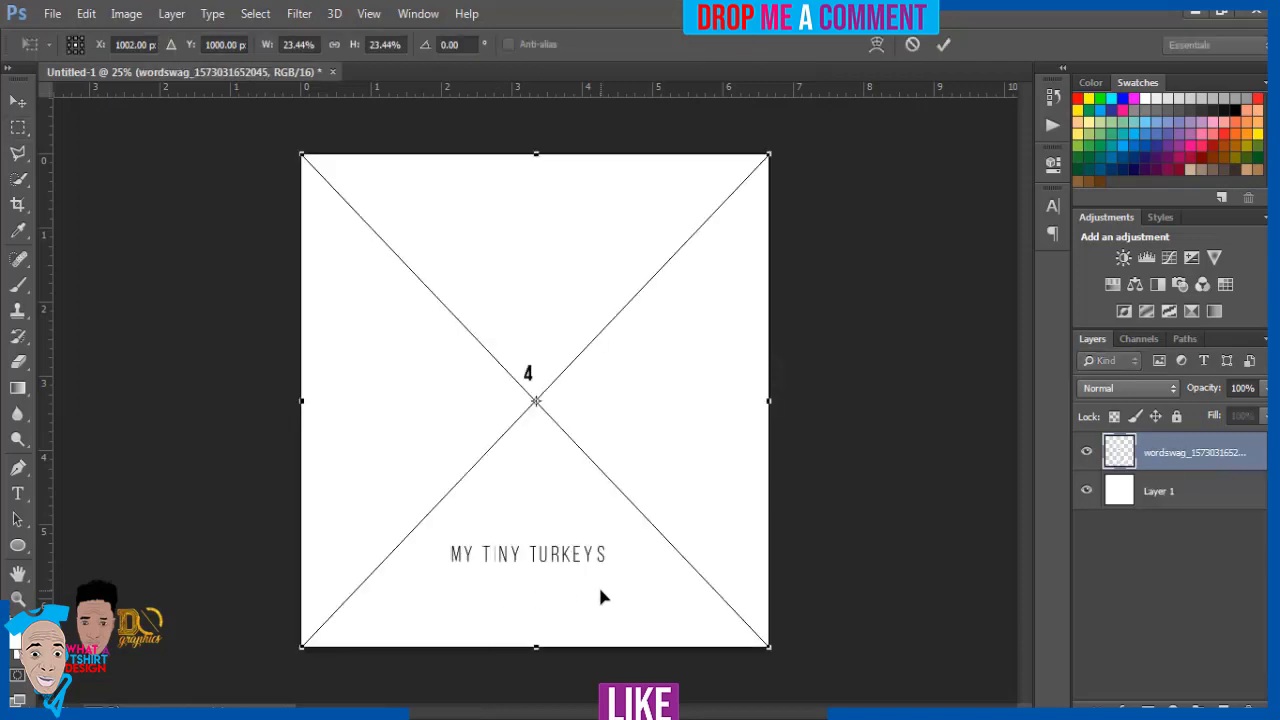
# - Commit the wordswag placement and give Layer 1 a 030303 Color Overlay
pyautogui.press('Return')
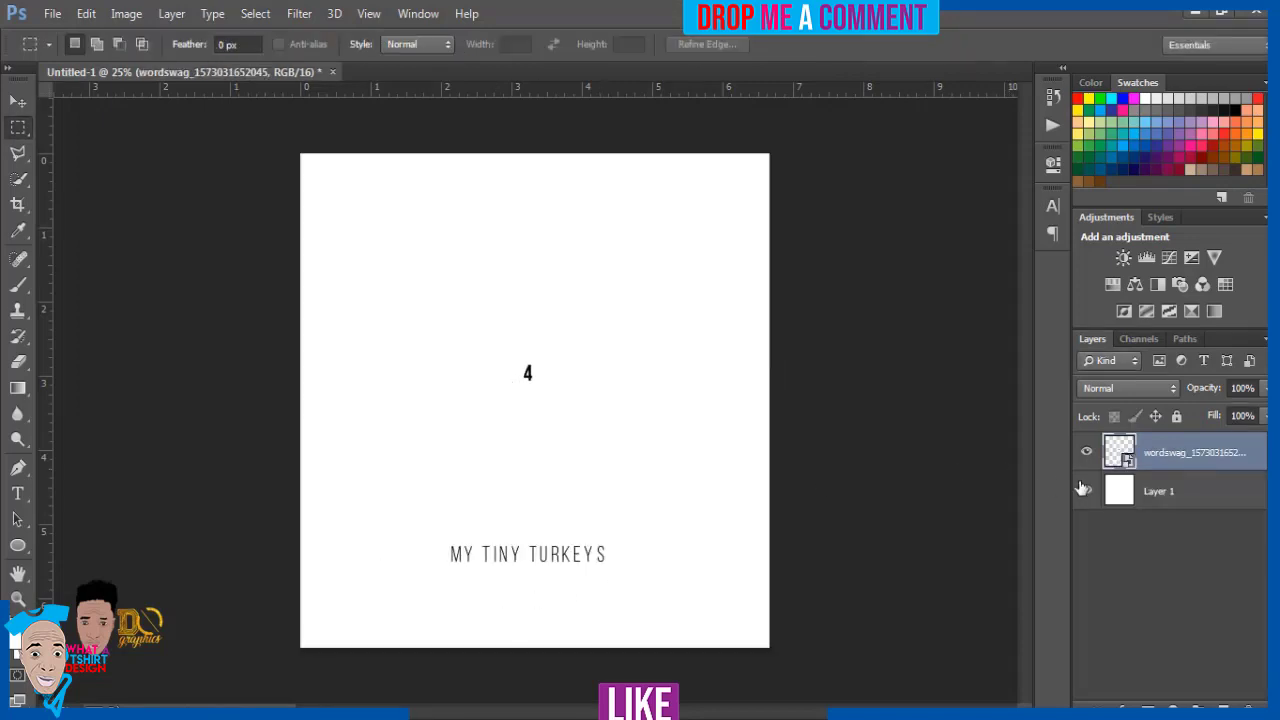
pyautogui.doubleClick(1116, 489)
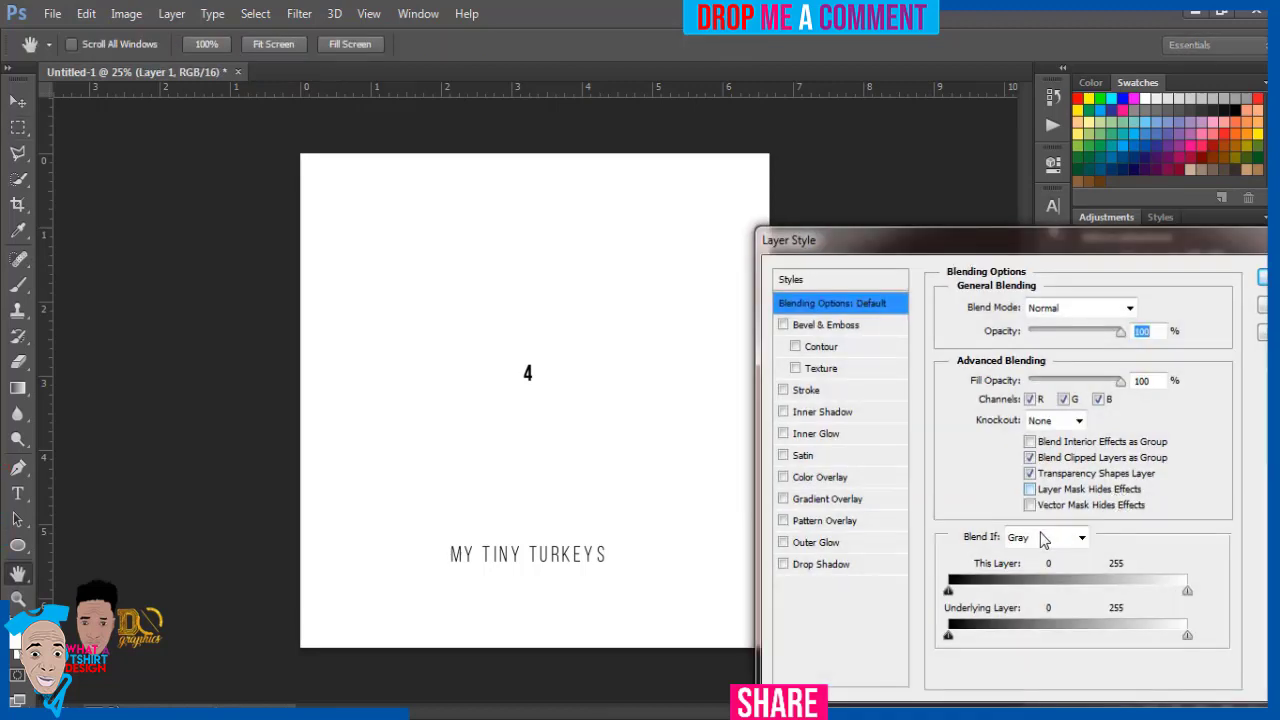
pyautogui.click(824, 481)
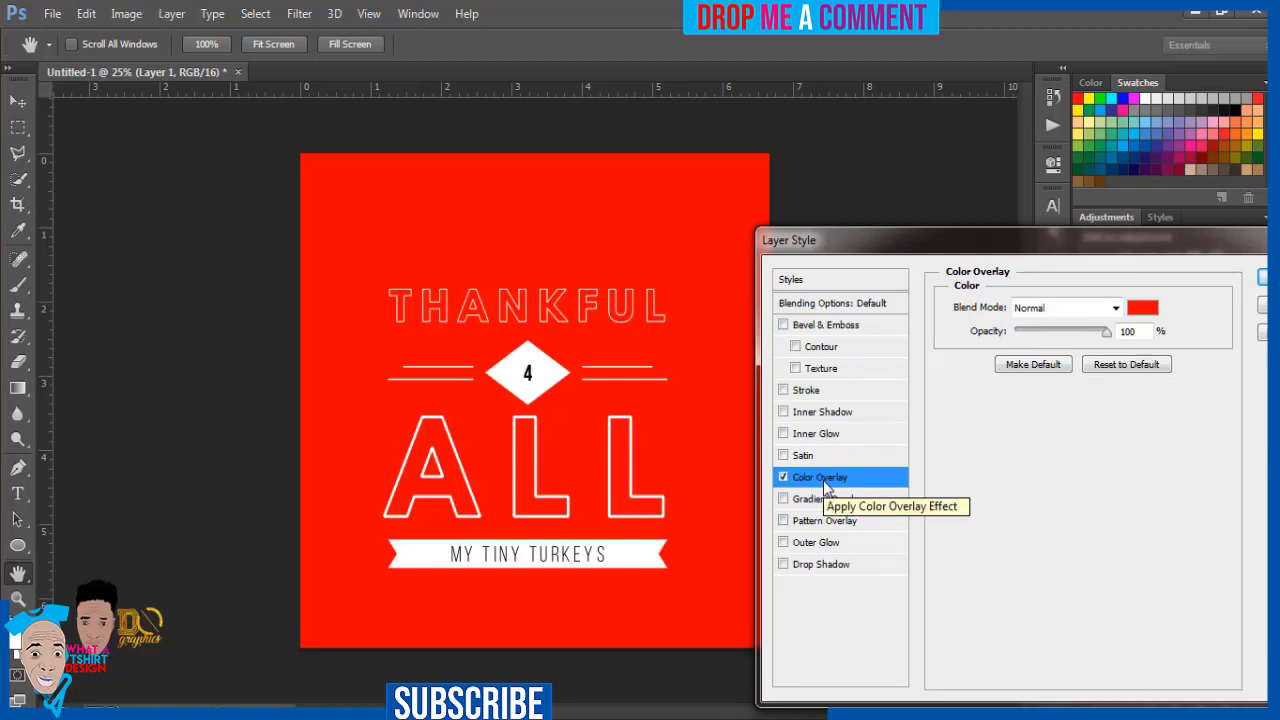
pyautogui.click(1145, 310)
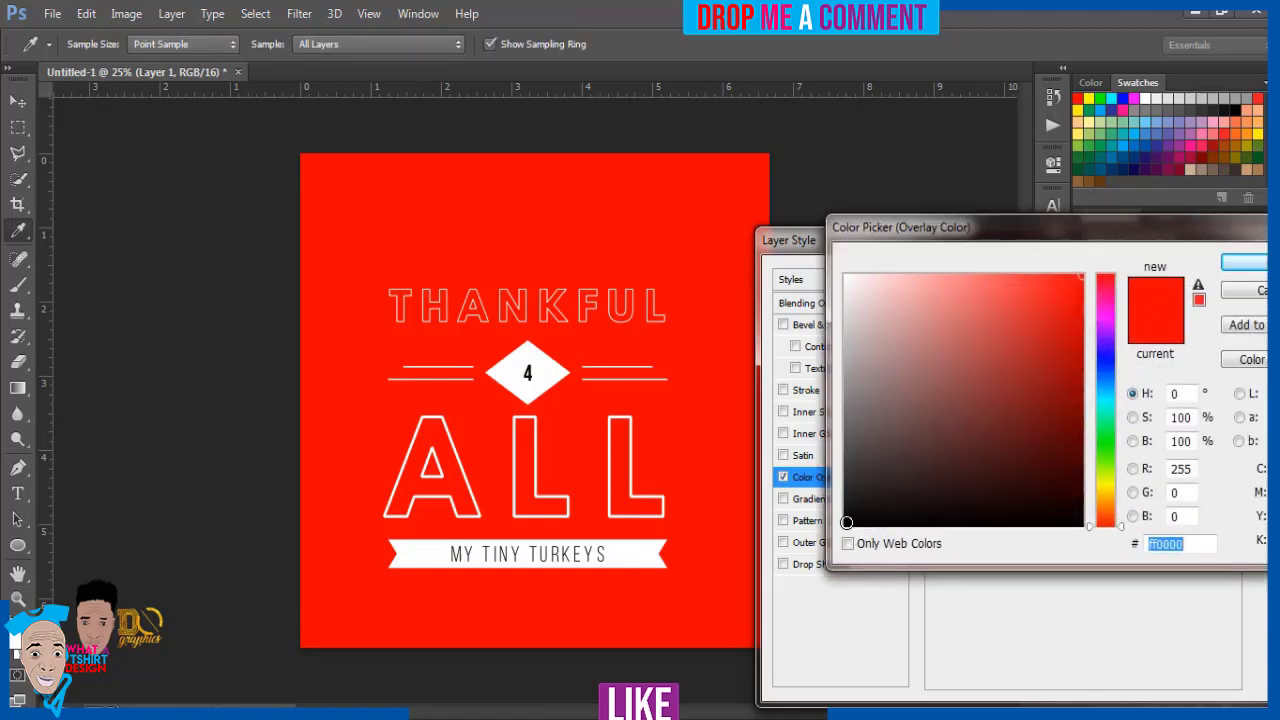
pyautogui.click(846, 522)
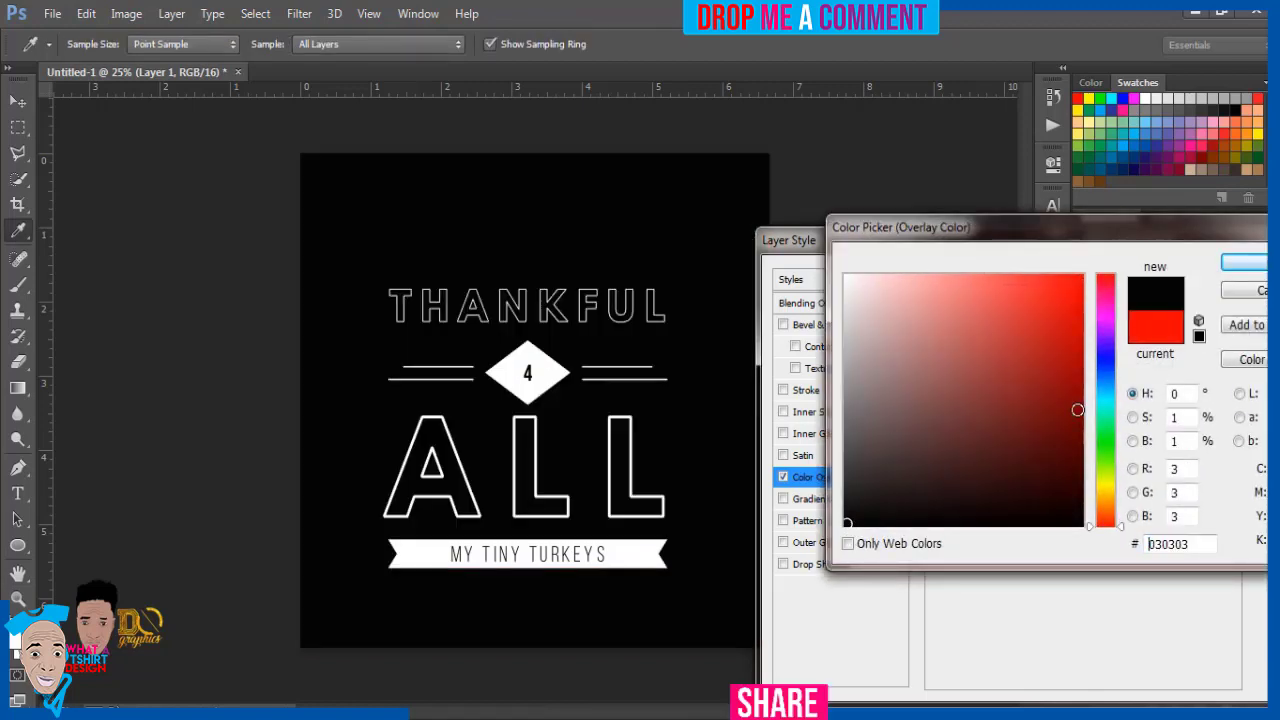
pyautogui.click(1245, 262)
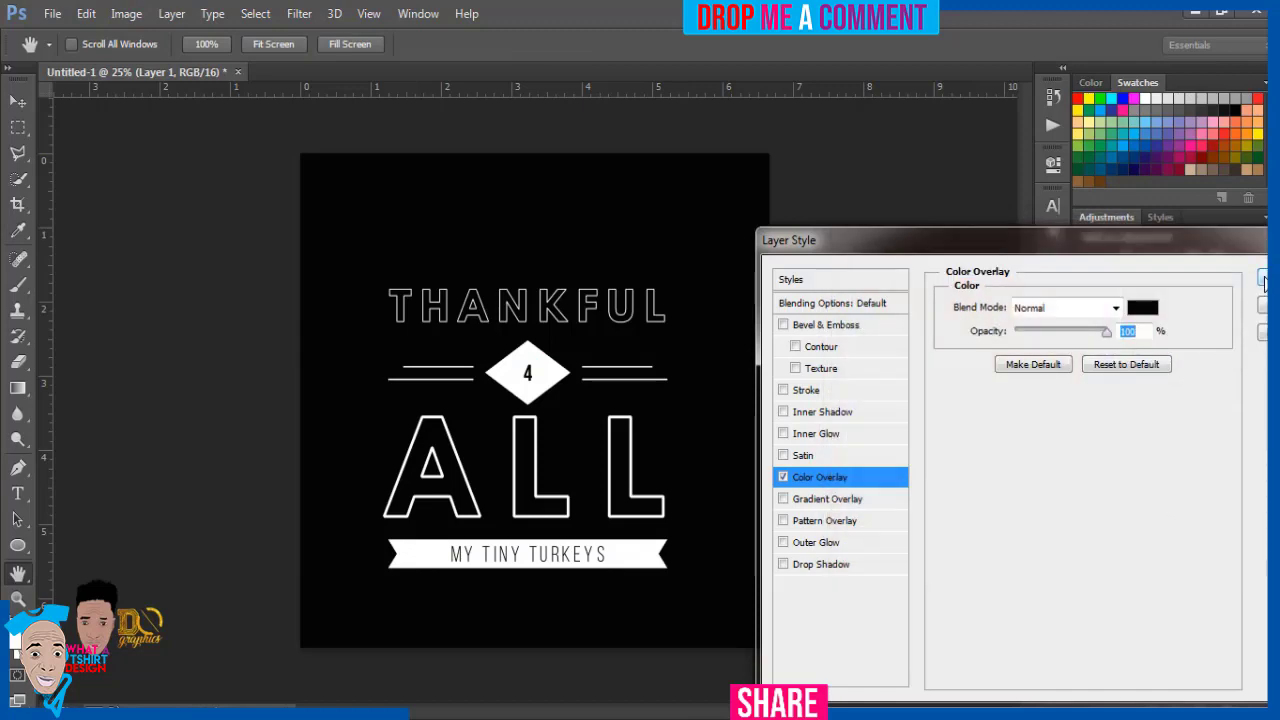
pyautogui.click(1263, 283)
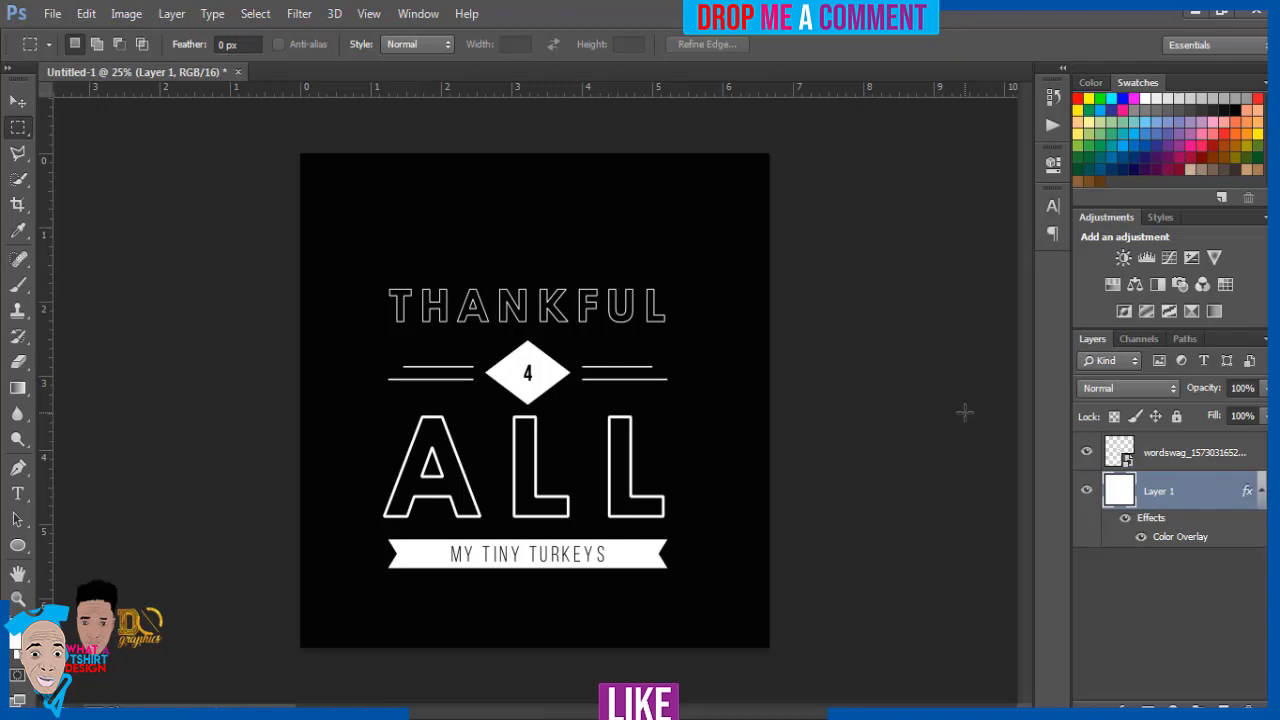
# - Select the wordswag layer and move the artwork higher on the black canvas
pyautogui.hotkey('ctrl', 't')
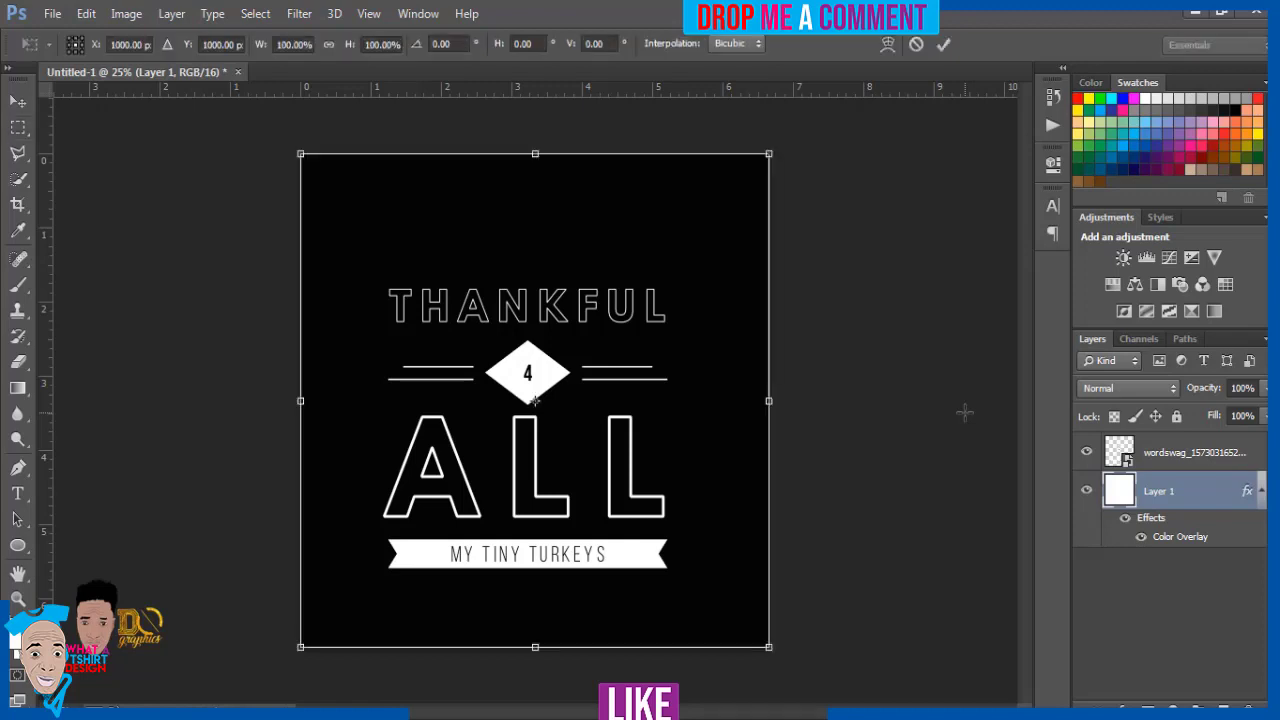
pyautogui.press('Return')
pyautogui.press('m')
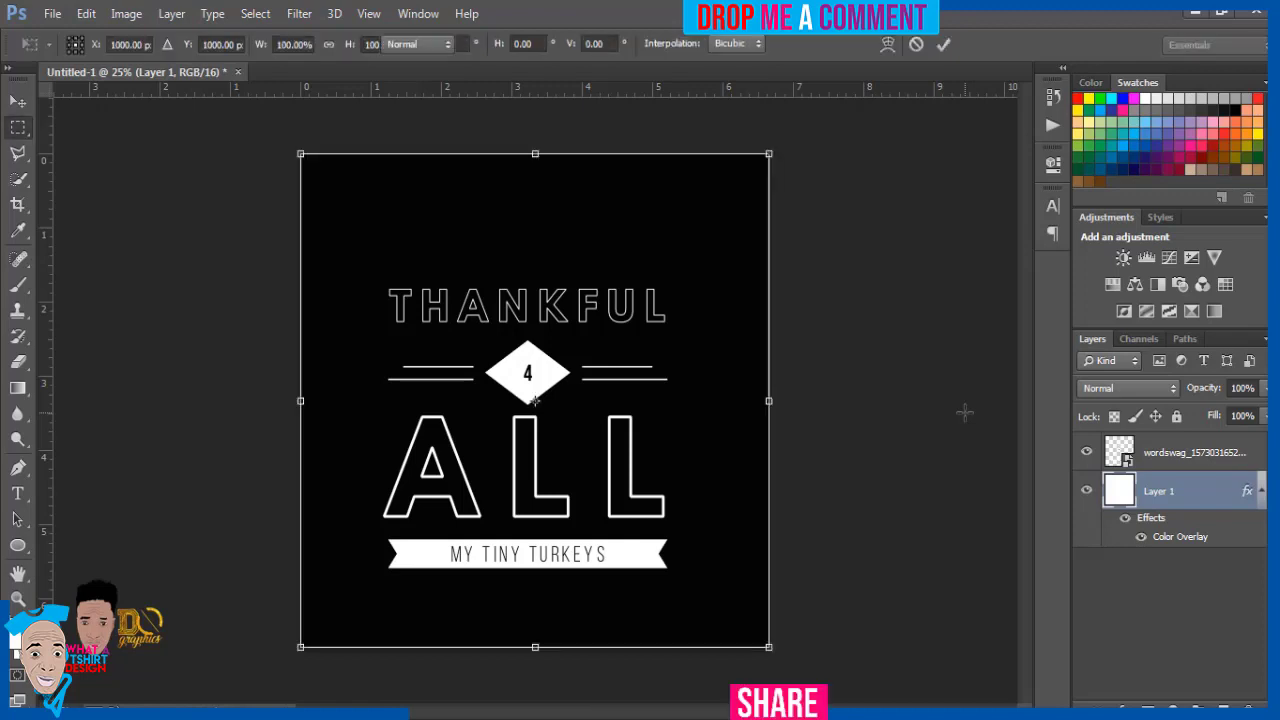
pyautogui.click(1180, 458)
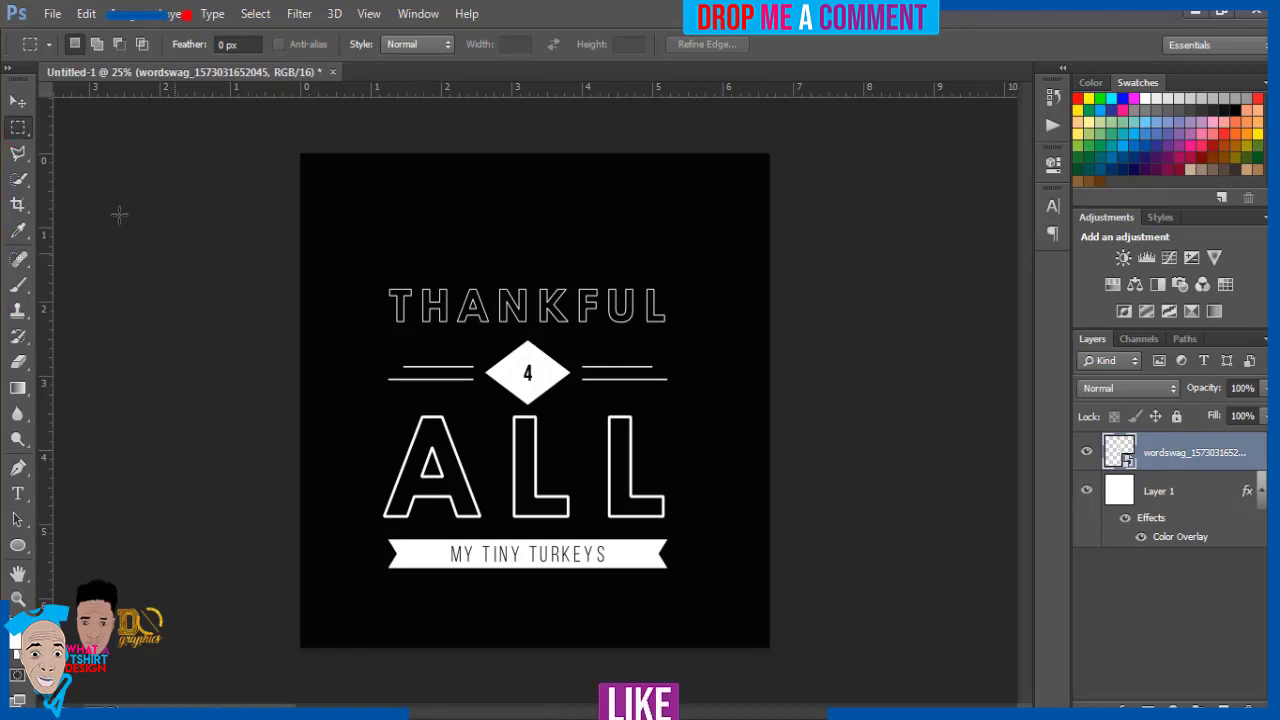
pyautogui.click(22, 110)
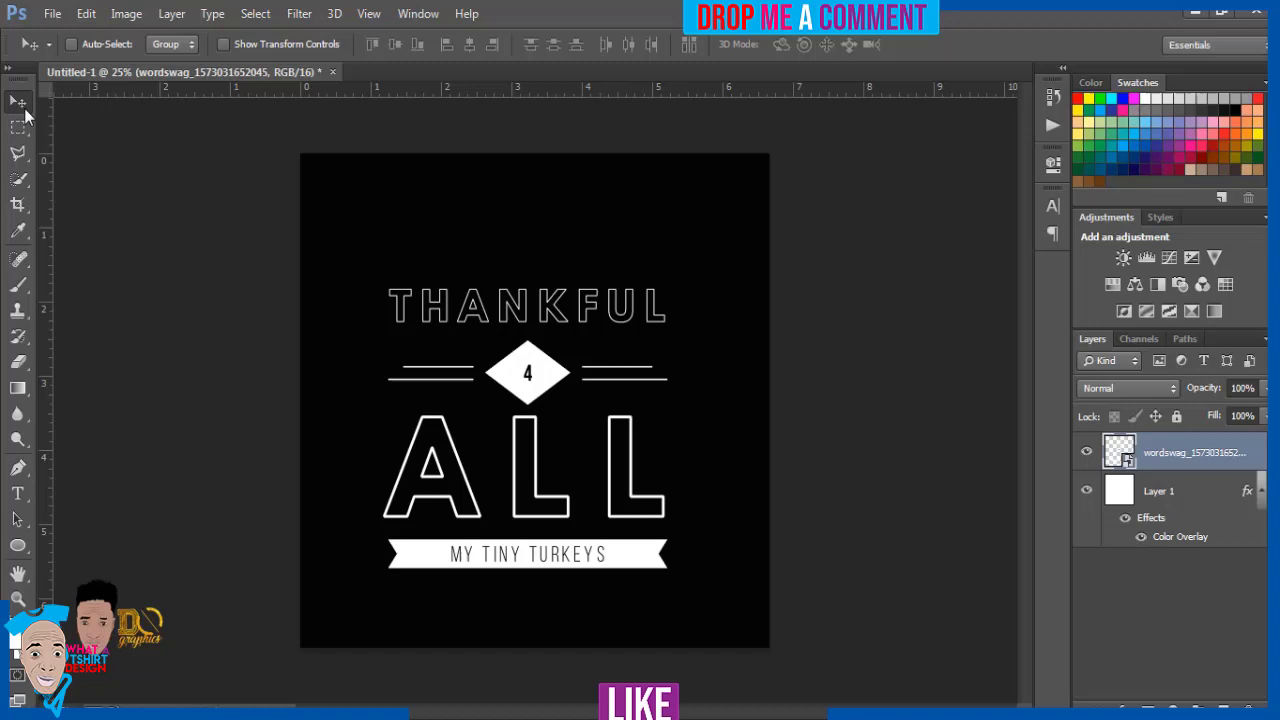
pyautogui.press('Up')
pyautogui.press('Up')
pyautogui.press('Up')
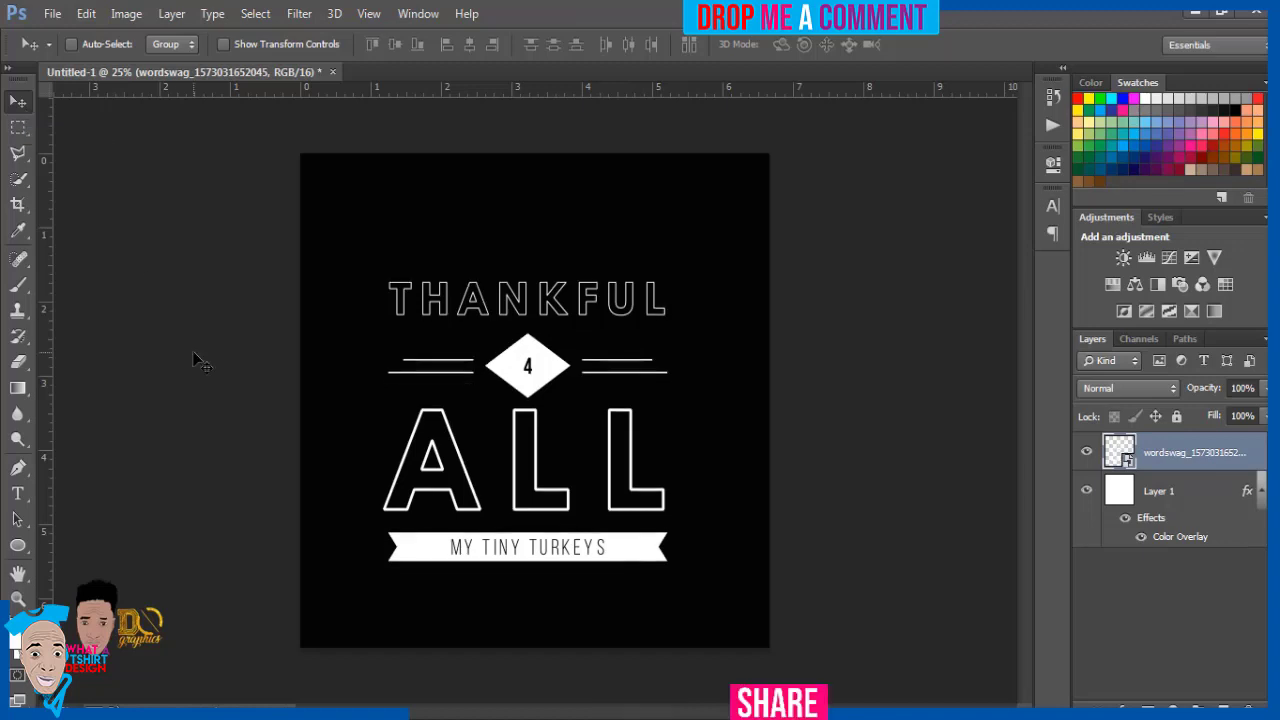
pyautogui.press('Up')
pyautogui.press('Up')
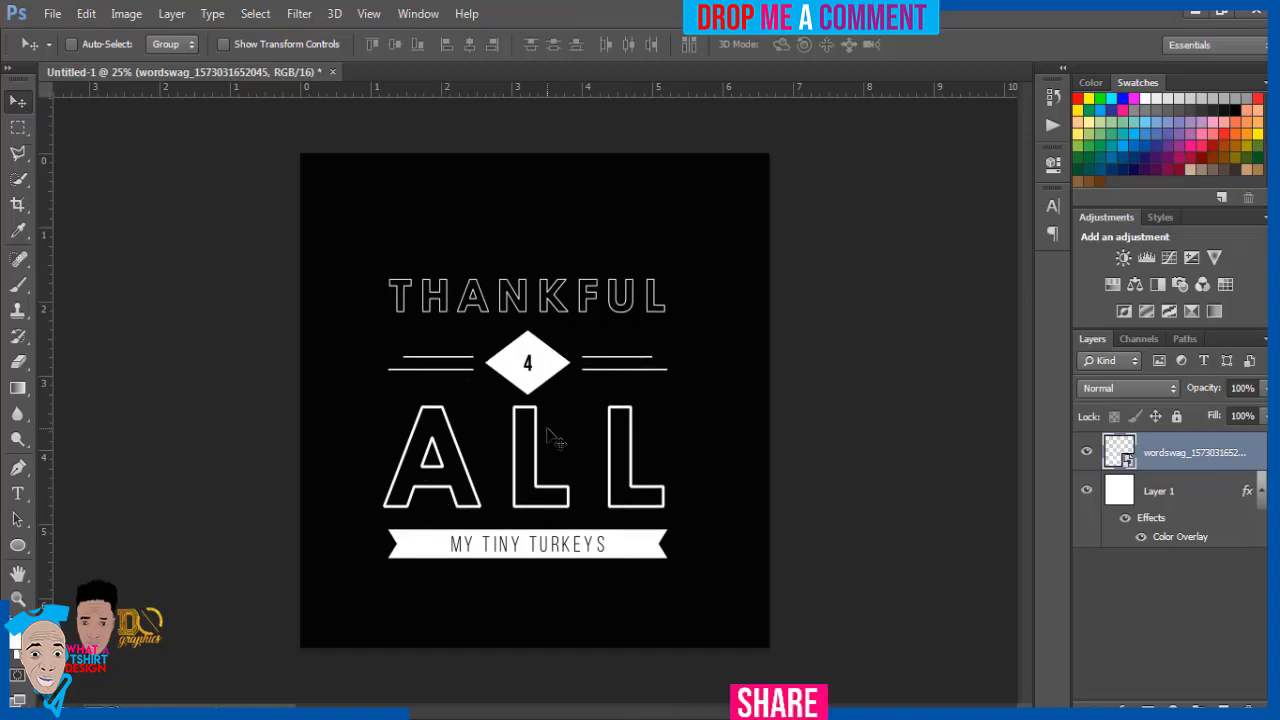
pyautogui.moveTo(550, 433)
pyautogui.mouseDown()
pyautogui.moveTo(555, 487)
pyautogui.moveTo(557, 358)
pyautogui.mouseUp()
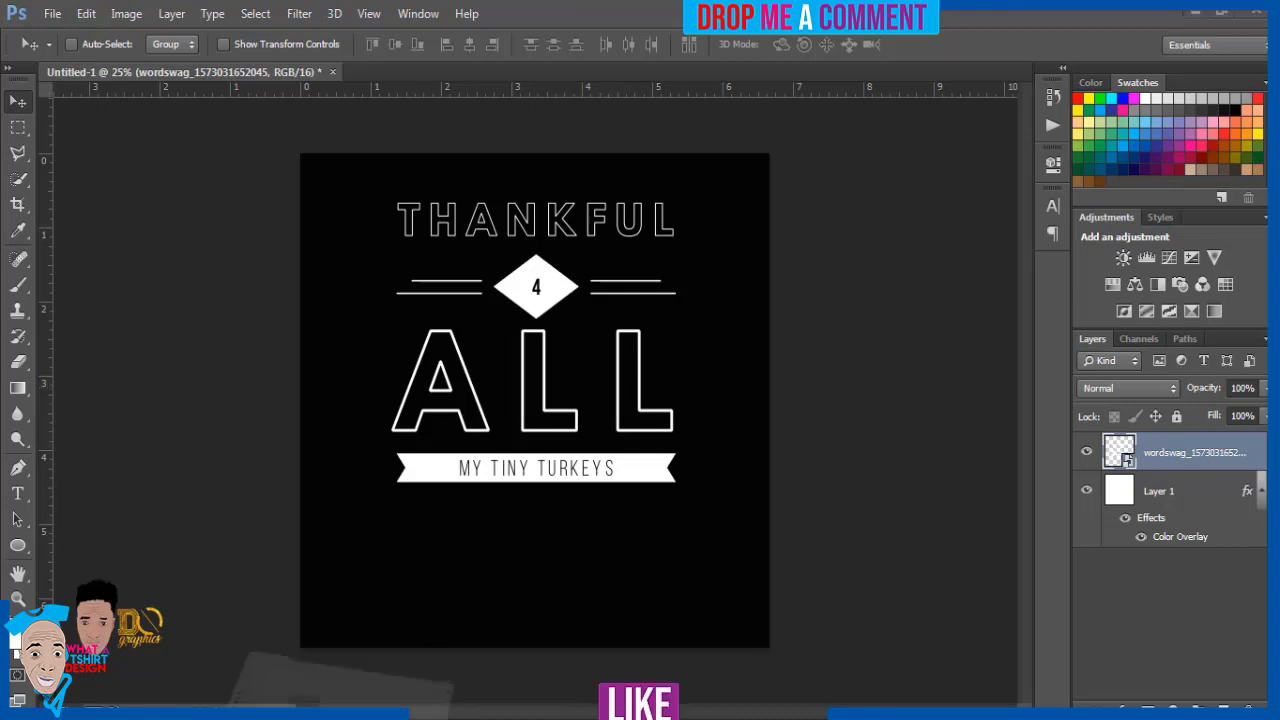
# - Minimize Photoshop and load Flaticon's Free vector icons shortcut in a new Chrome tab
pyautogui.click(1195, 12)
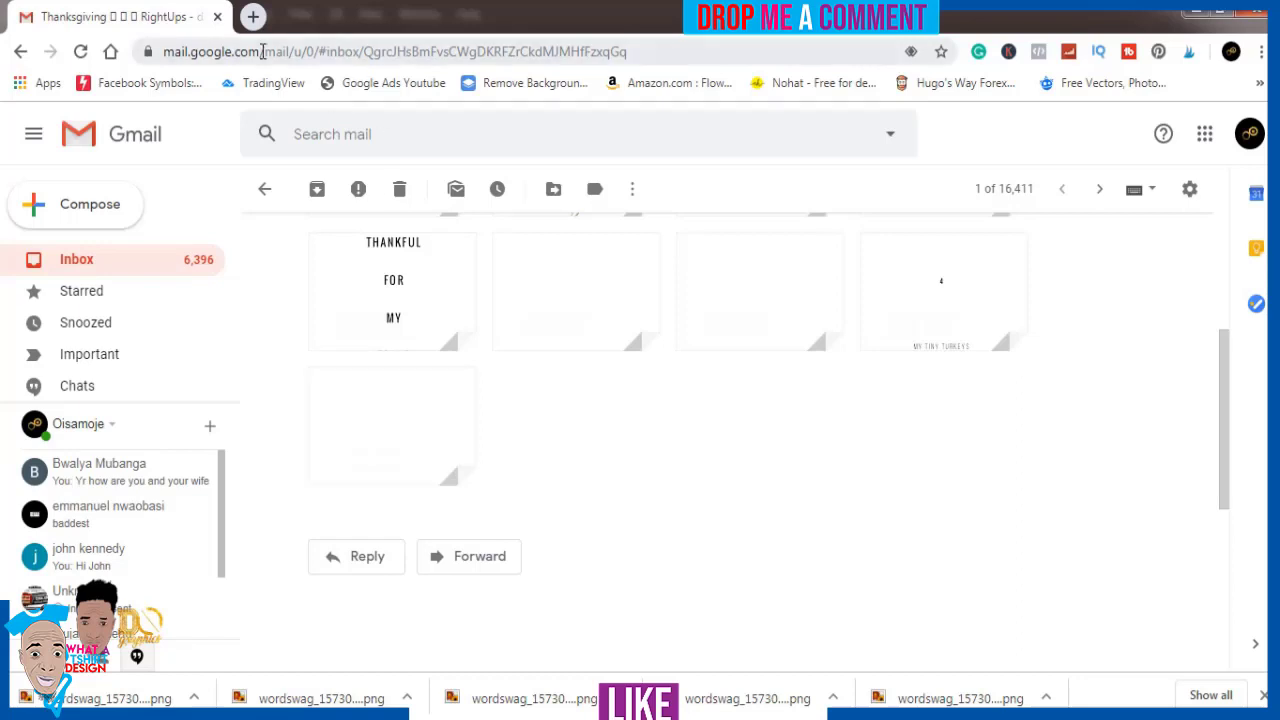
pyautogui.click(254, 18)
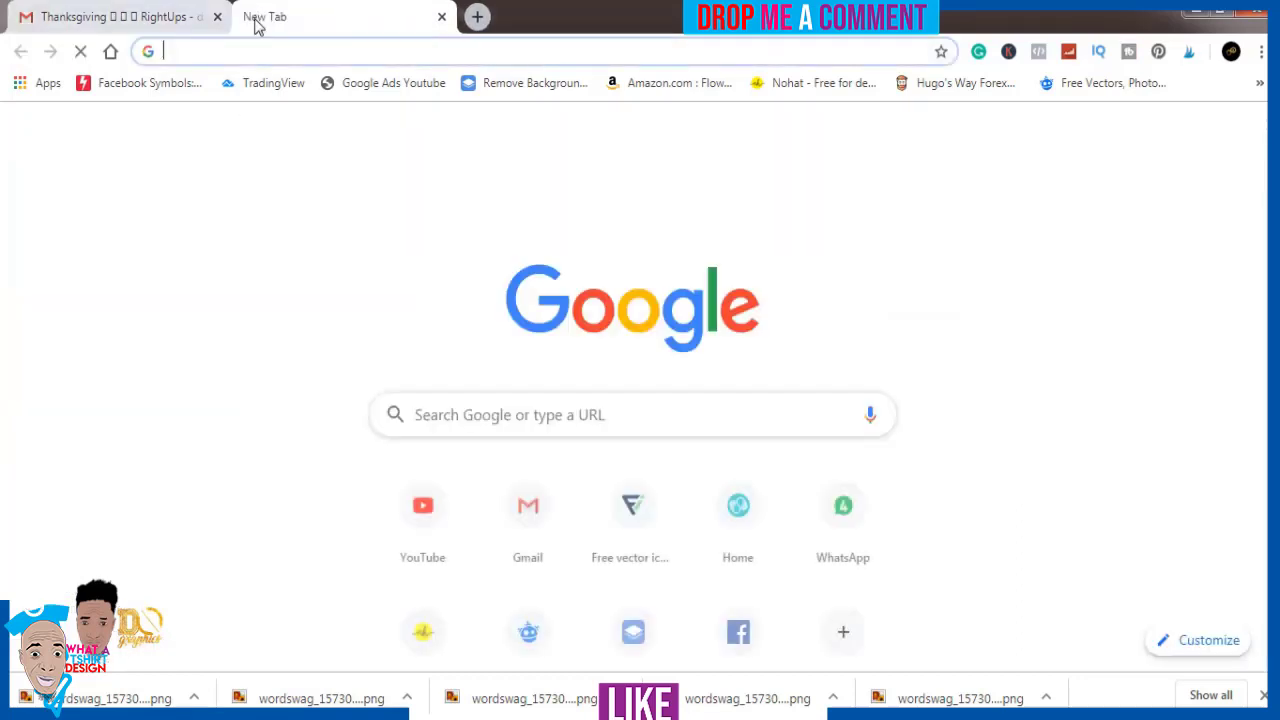
pyautogui.click(633, 510)
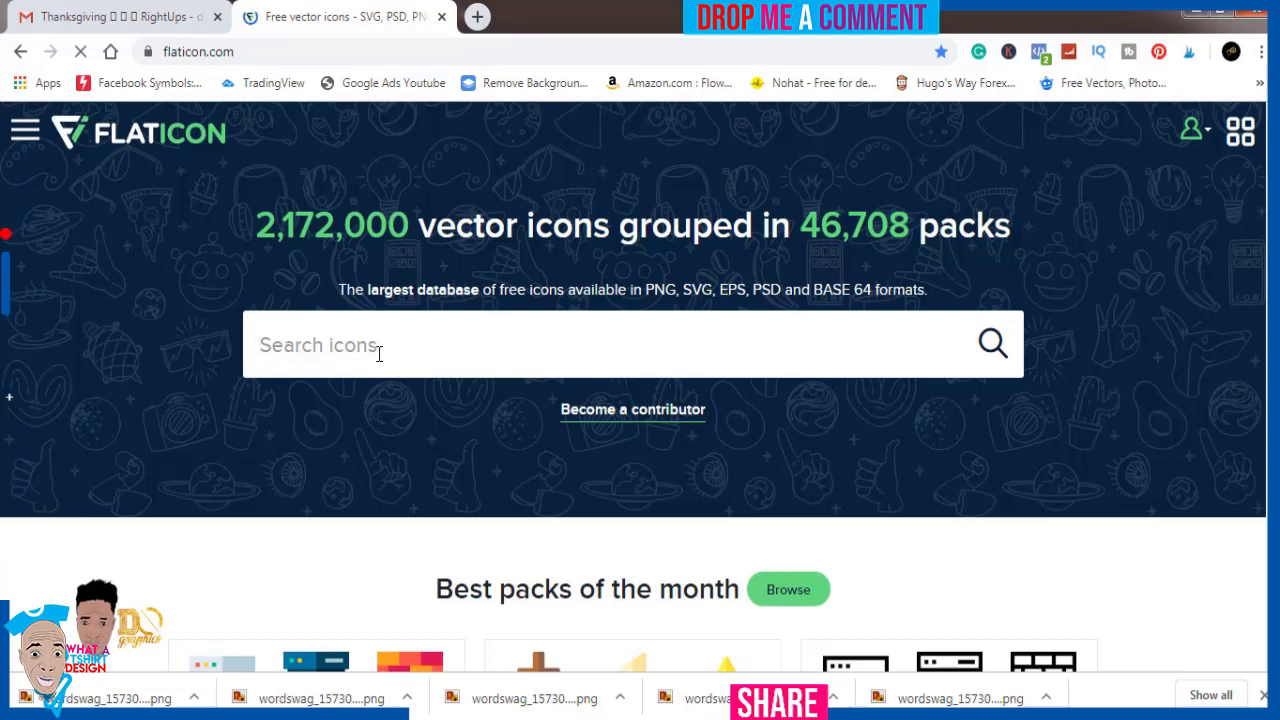
# - Search Flaticon for 'turkey' and scroll through the first page of turkey icons
pyautogui.write('tur')
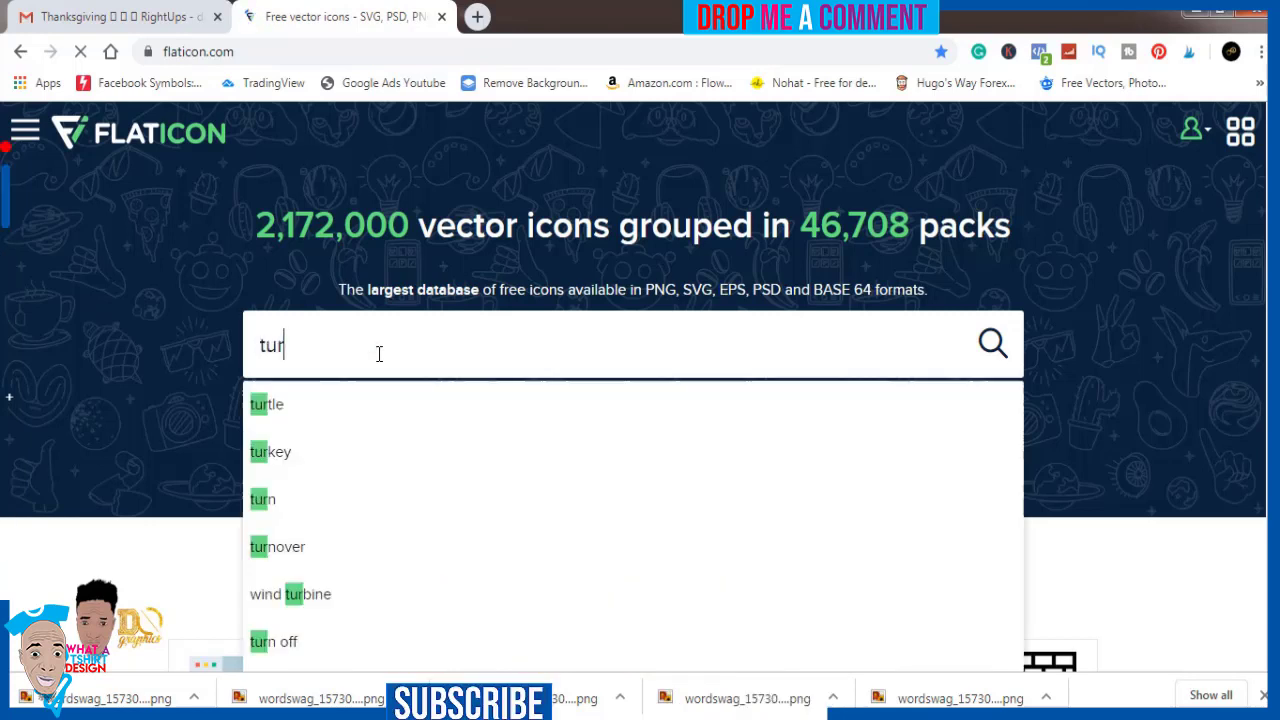
pyautogui.write('k')
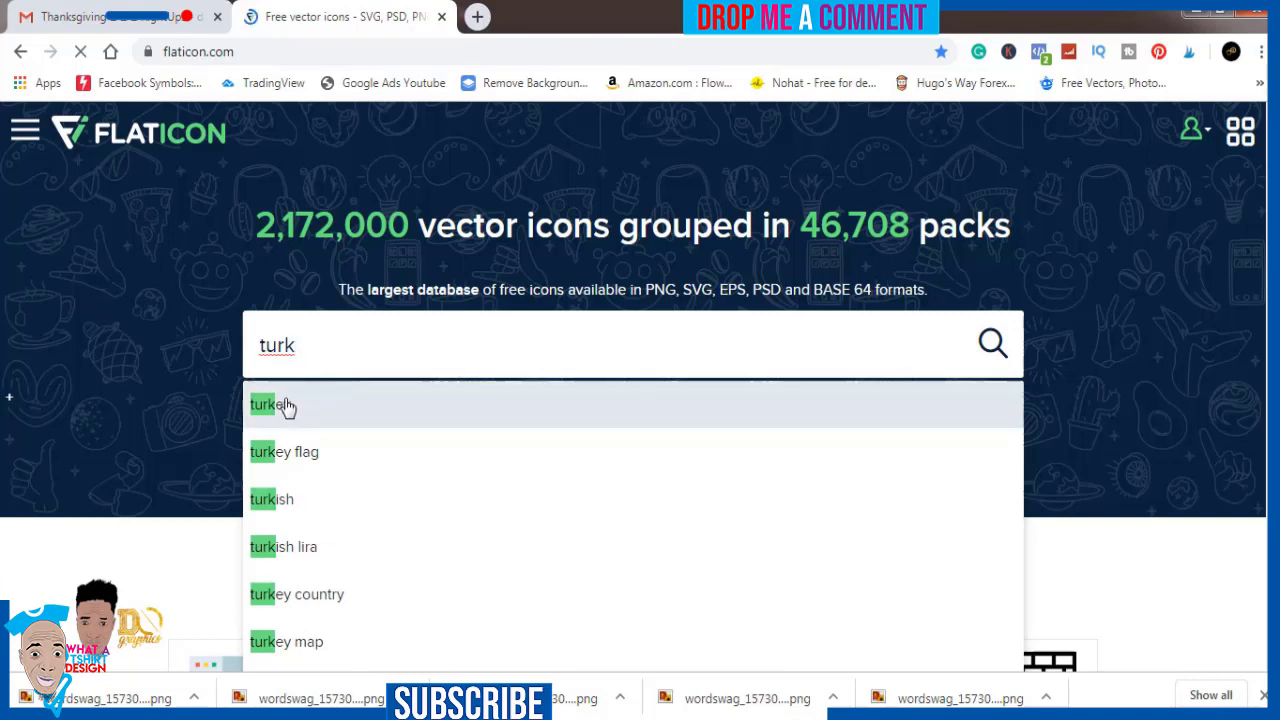
pyautogui.click(284, 406)
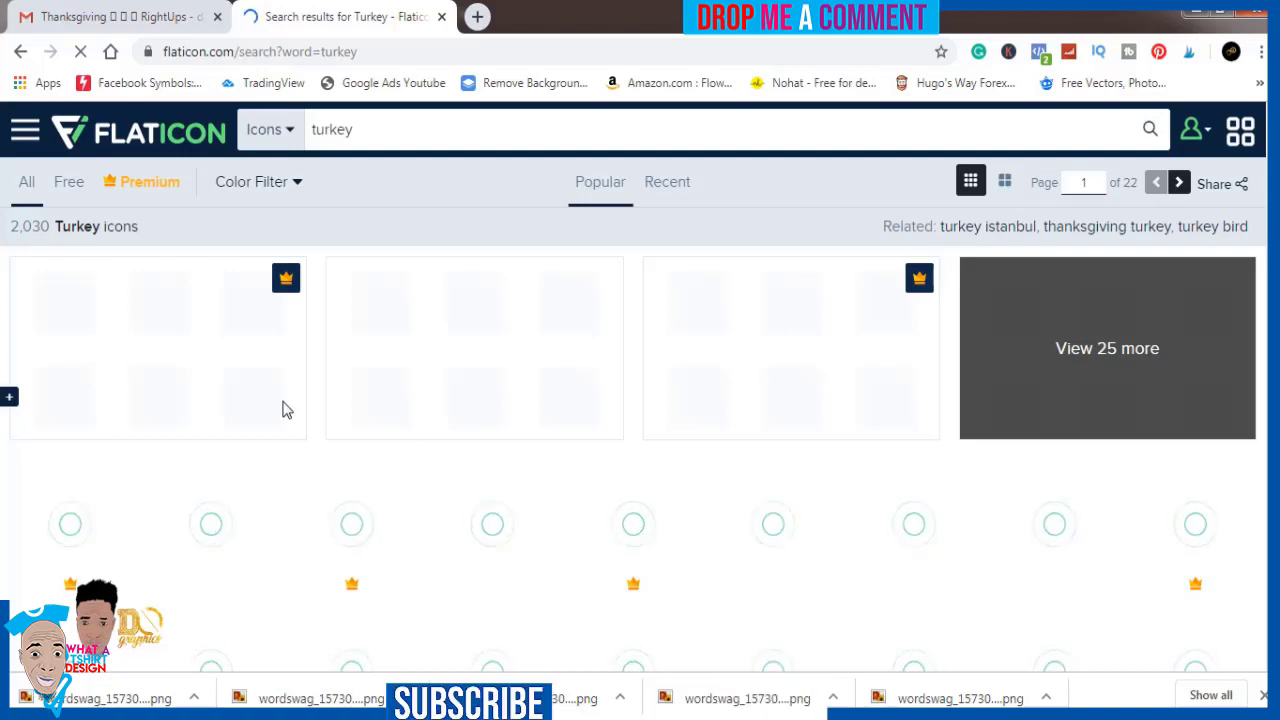
pyautogui.scroll(-2, 282, 409)
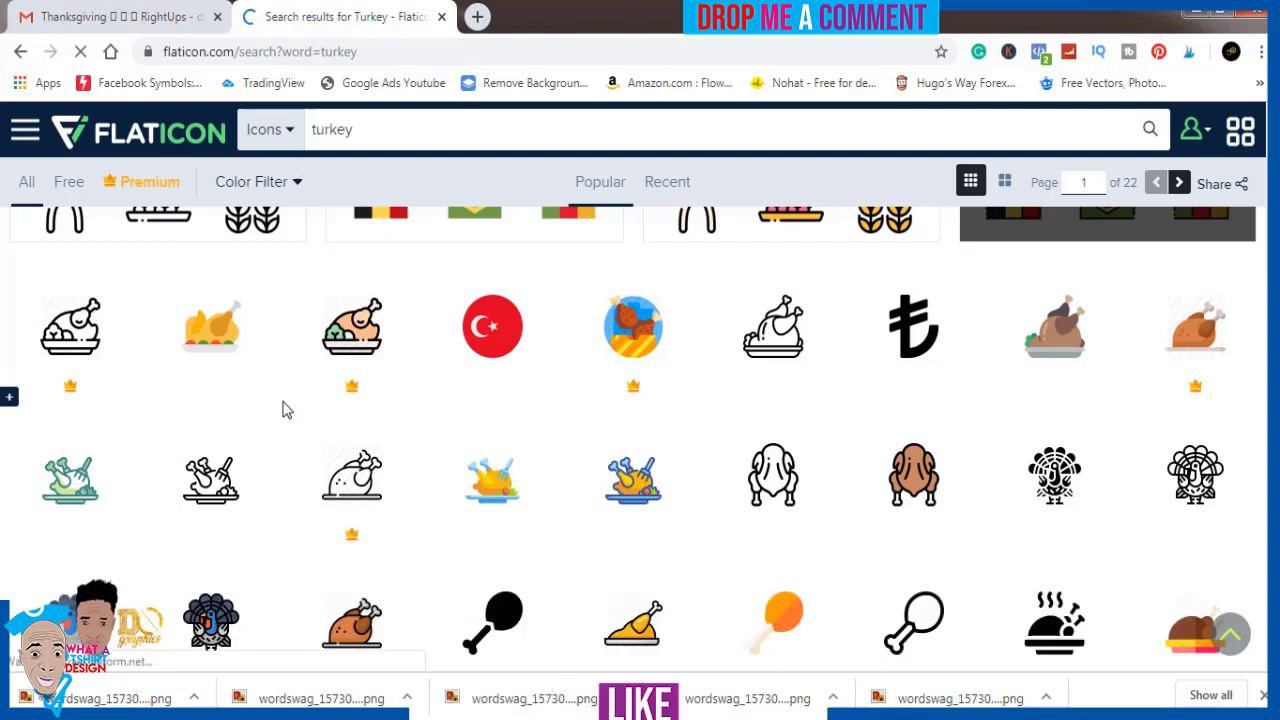
pyautogui.scroll(-1, 283, 409)
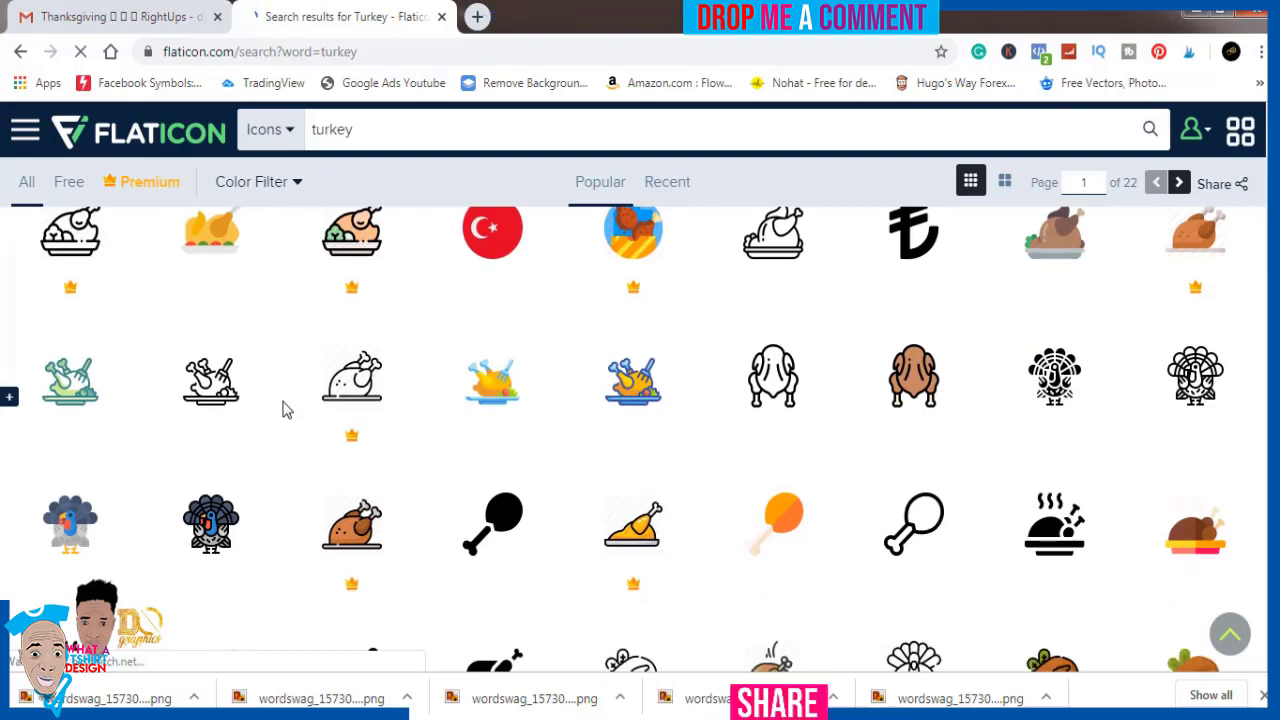
pyautogui.scroll(-2, 283, 409)
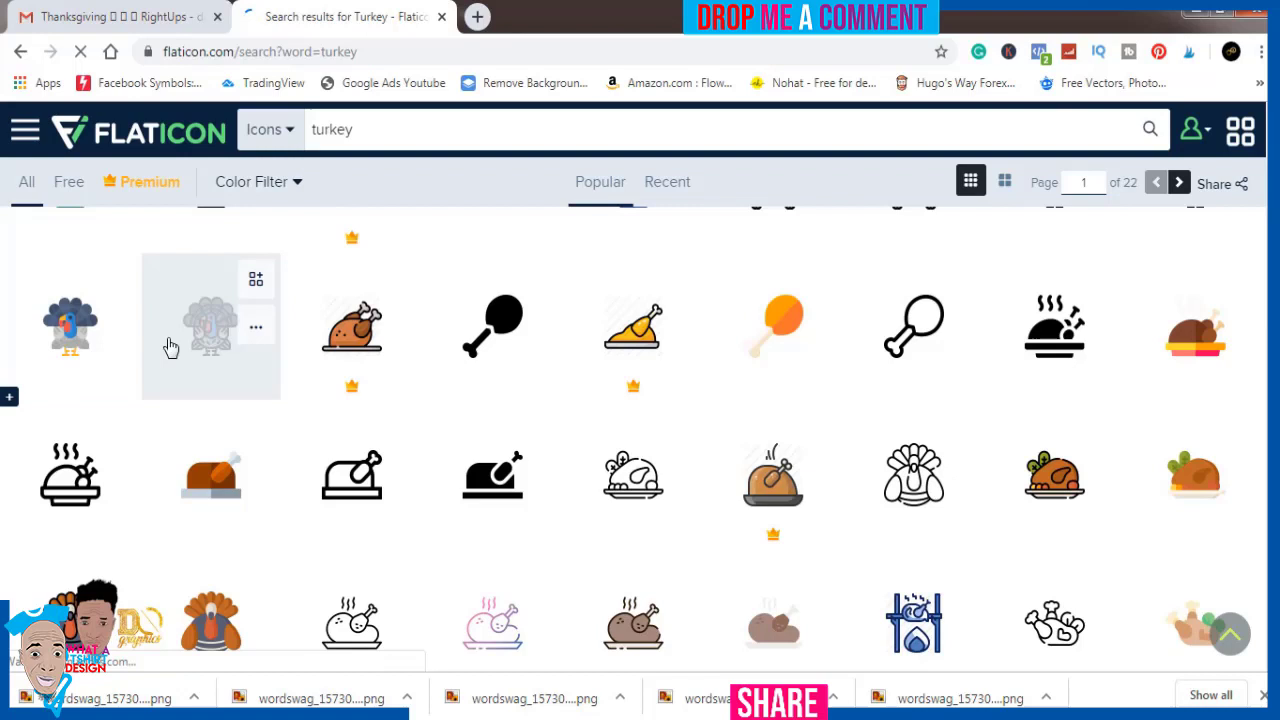
pyautogui.moveTo(210, 325)
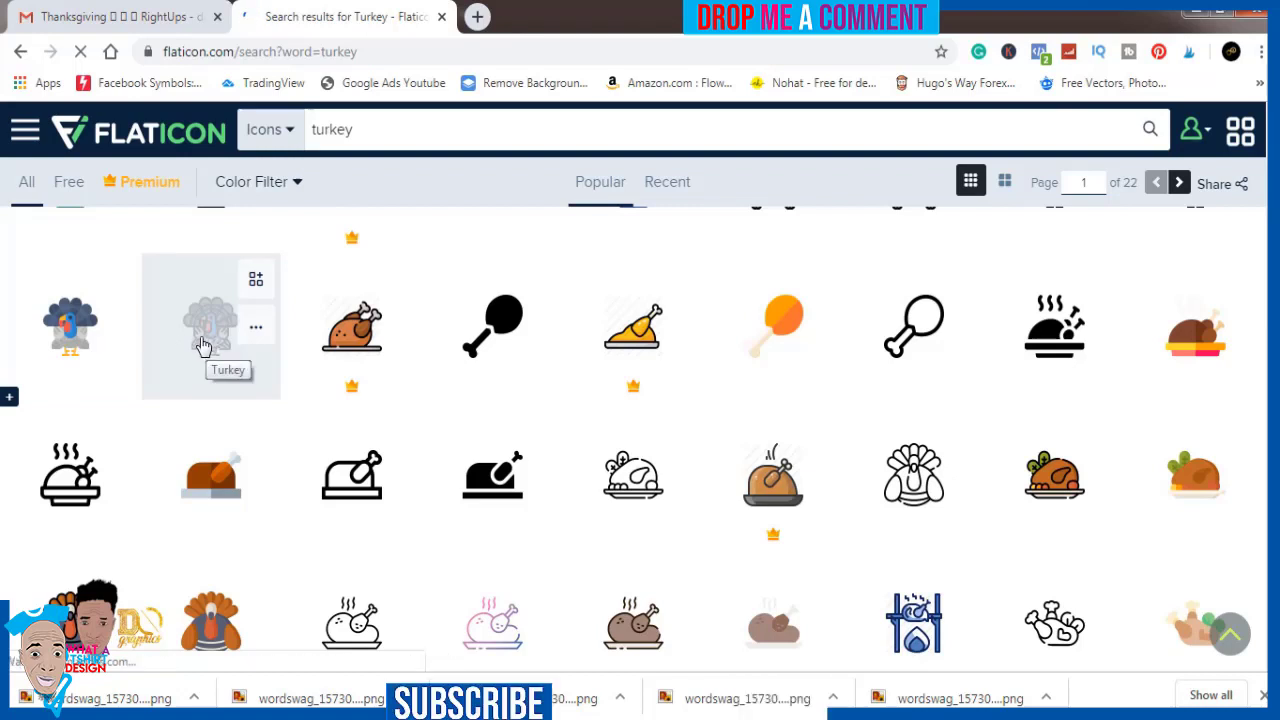
pyautogui.scroll(-3, 290, 432)
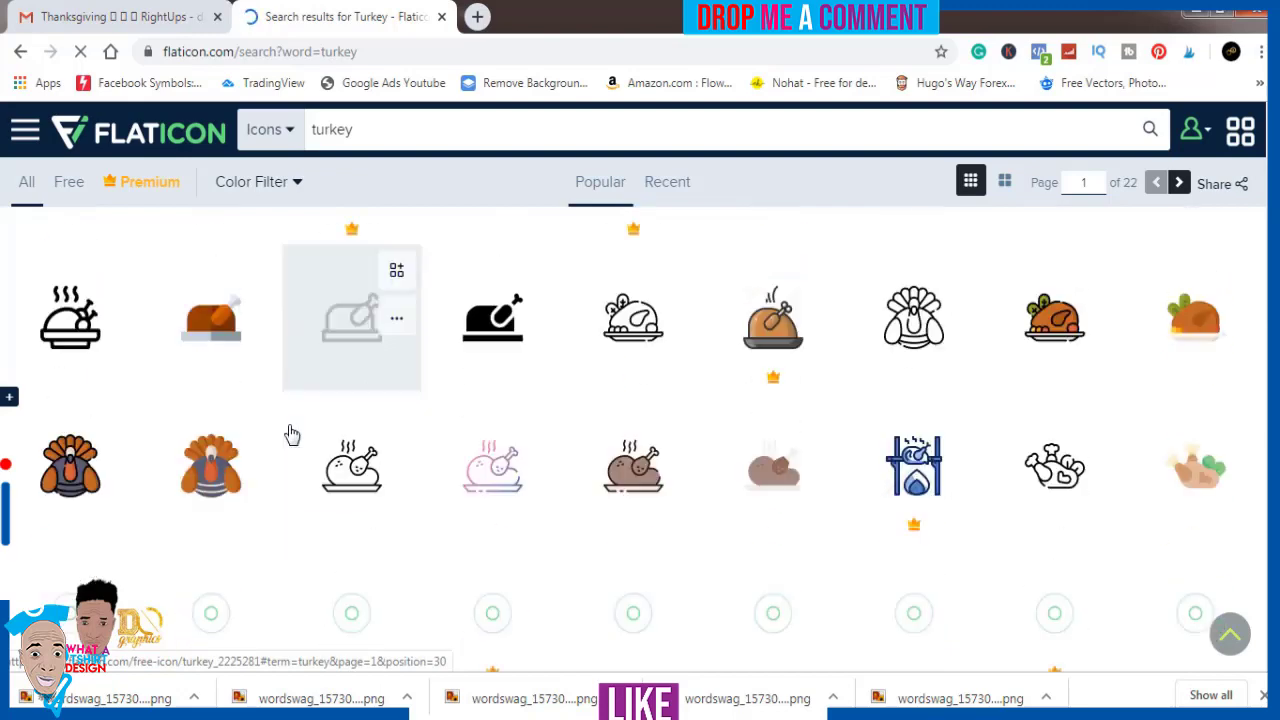
pyautogui.scroll(-2, 290, 432)
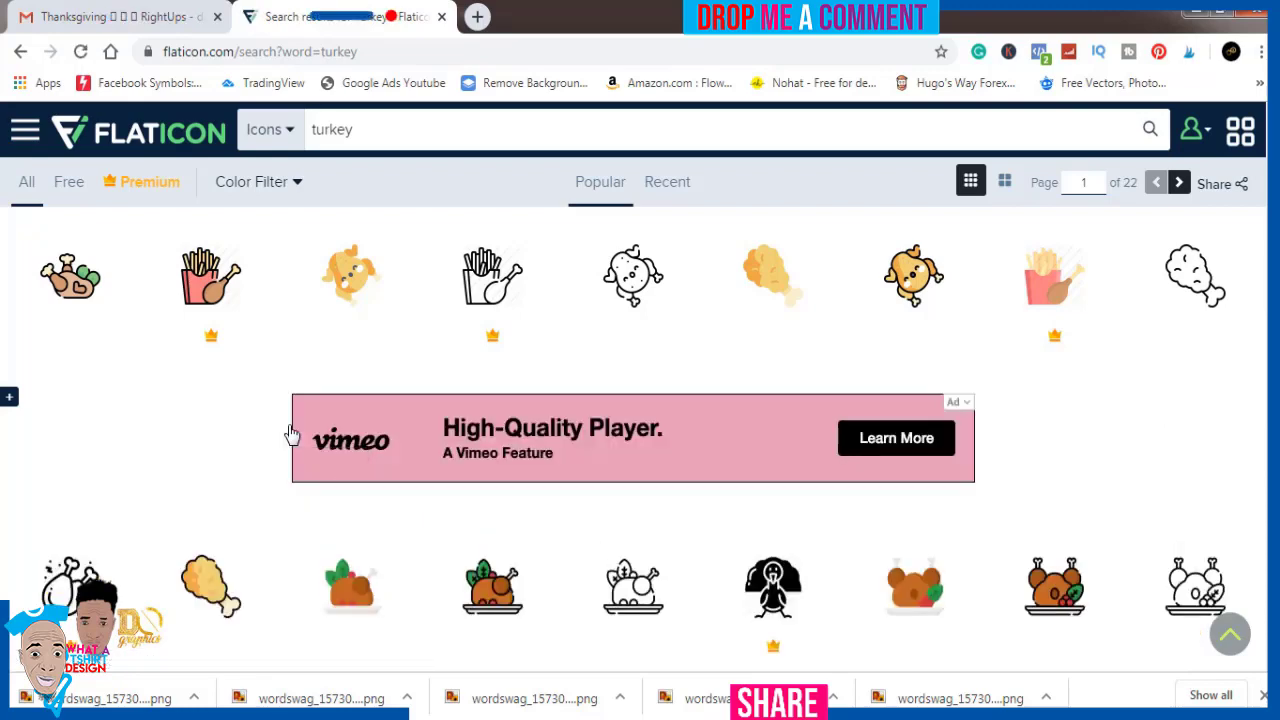
pyautogui.scroll(-2, 290, 432)
pyautogui.scroll(-2, 290, 432)
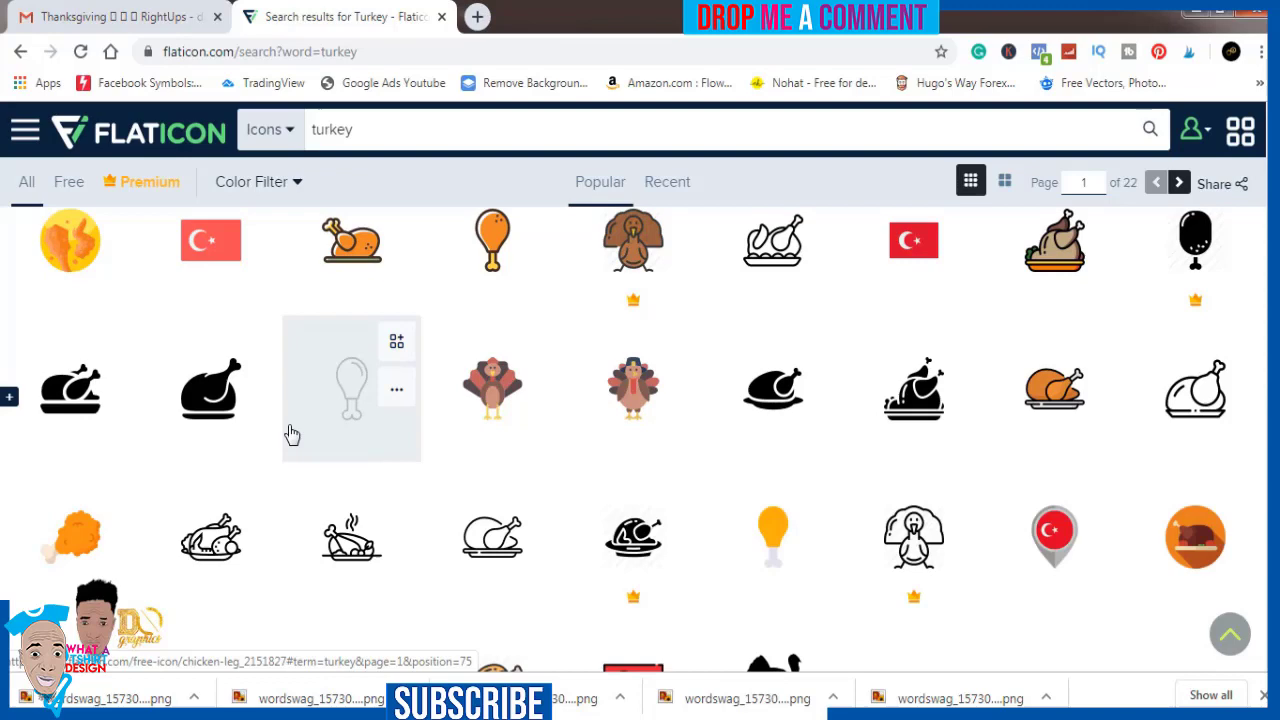
pyautogui.scroll(-1, 290, 433)
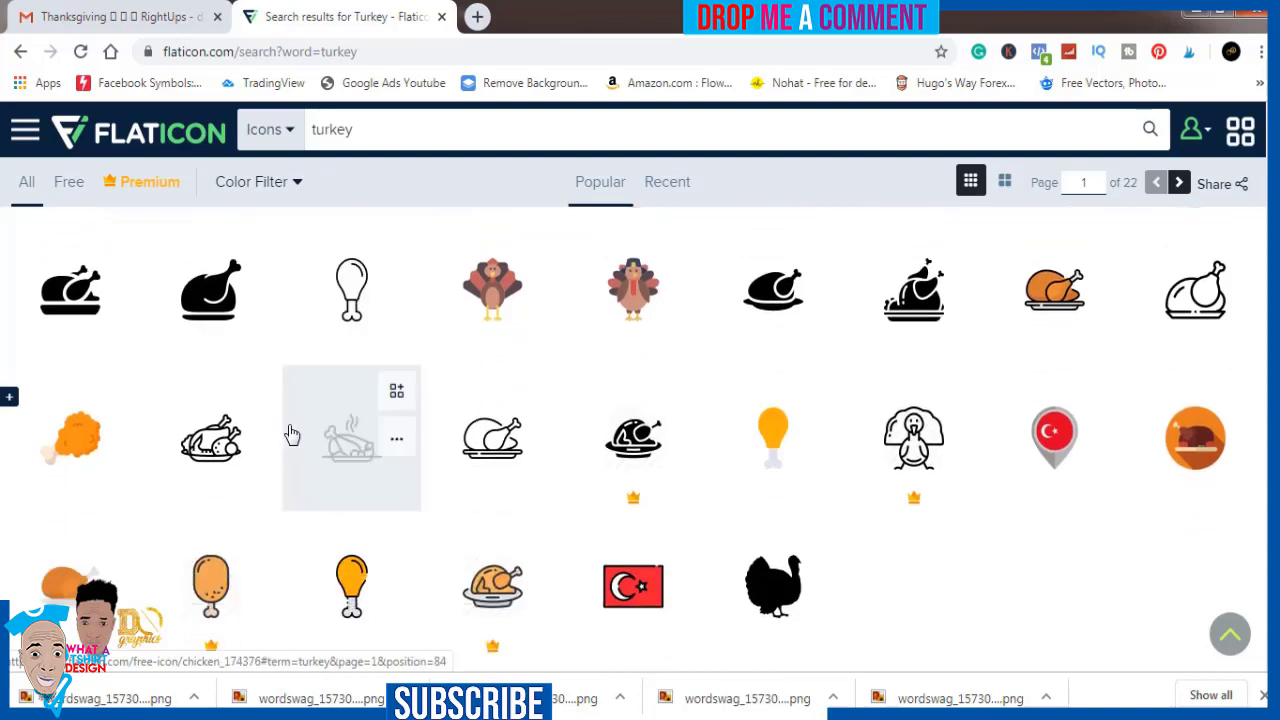
pyautogui.scroll(-1, 291, 433)
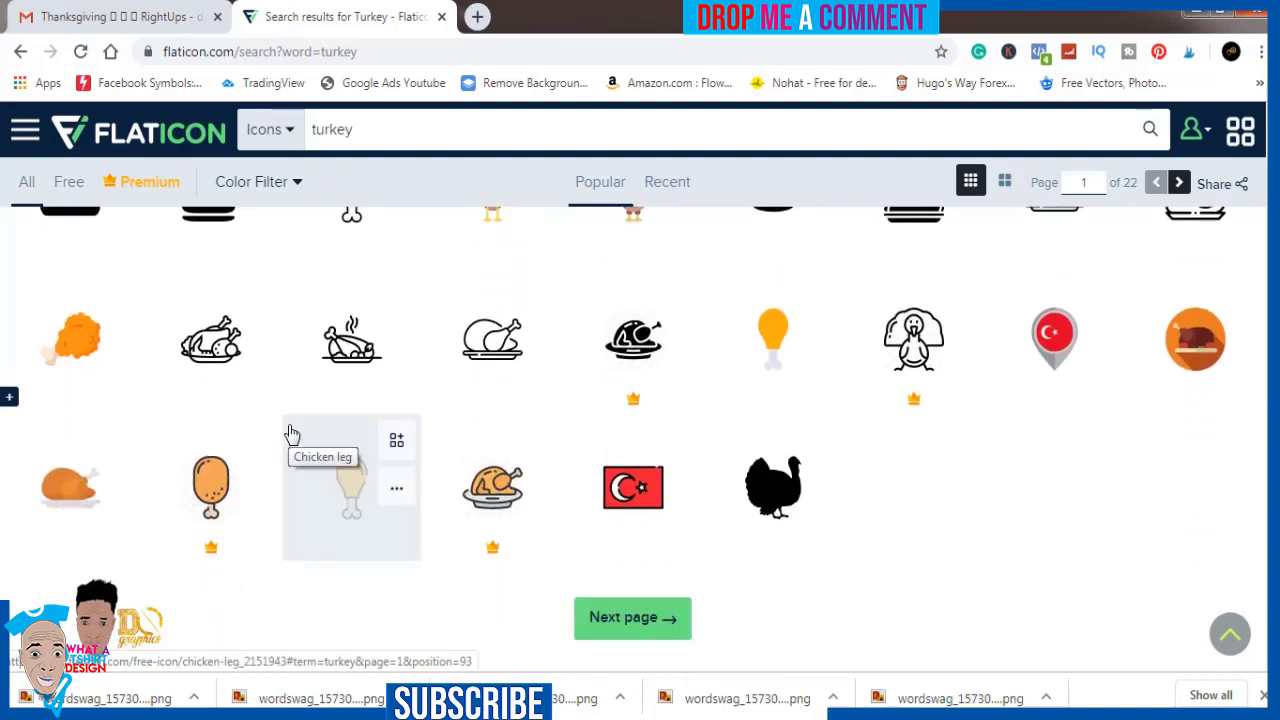
pyautogui.scroll(5, 291, 433)
pyautogui.scroll(3, 290, 433)
pyautogui.scroll(3, 288, 433)
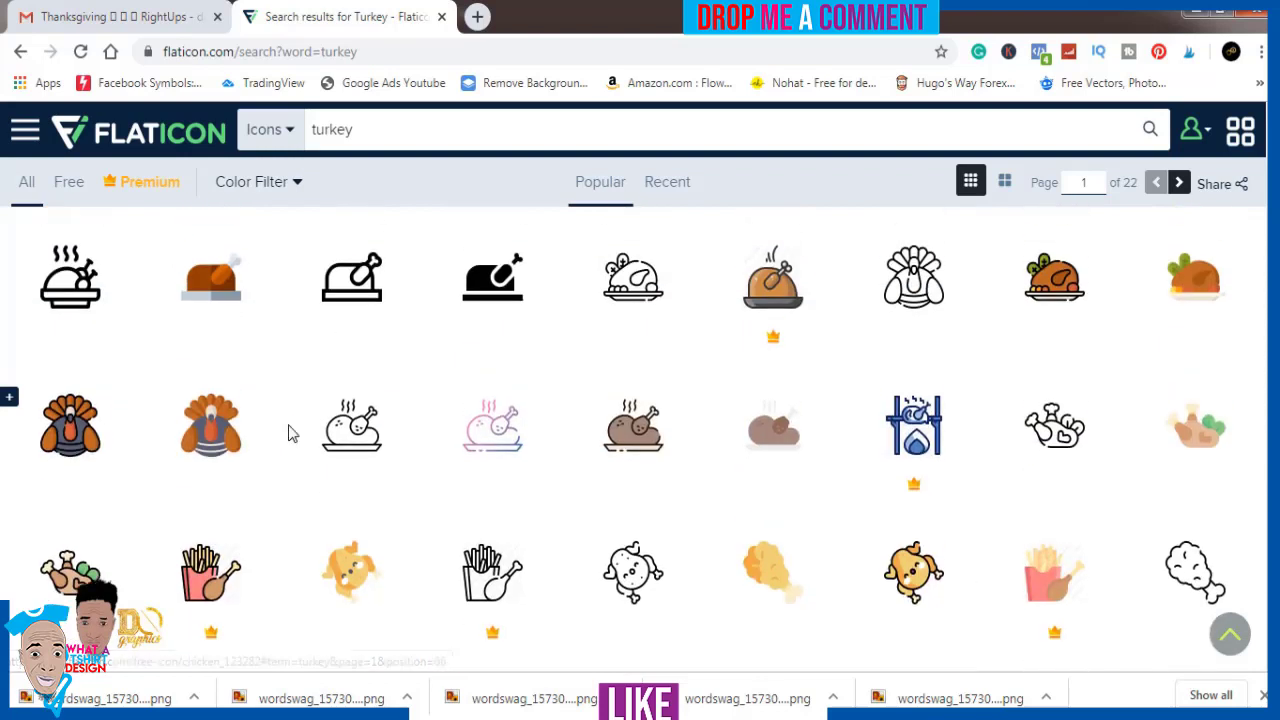
pyautogui.scroll(2, 288, 433)
pyautogui.scroll(1, 290, 433)
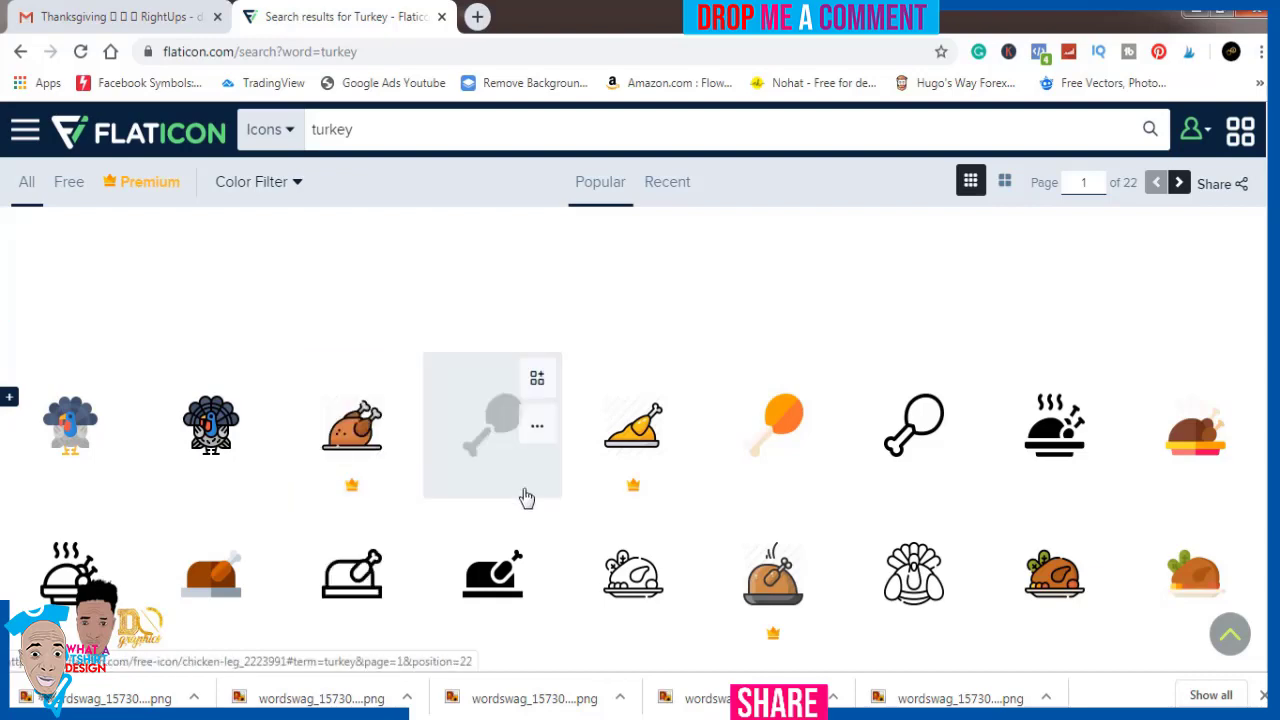
pyautogui.scroll(-2, 527, 497)
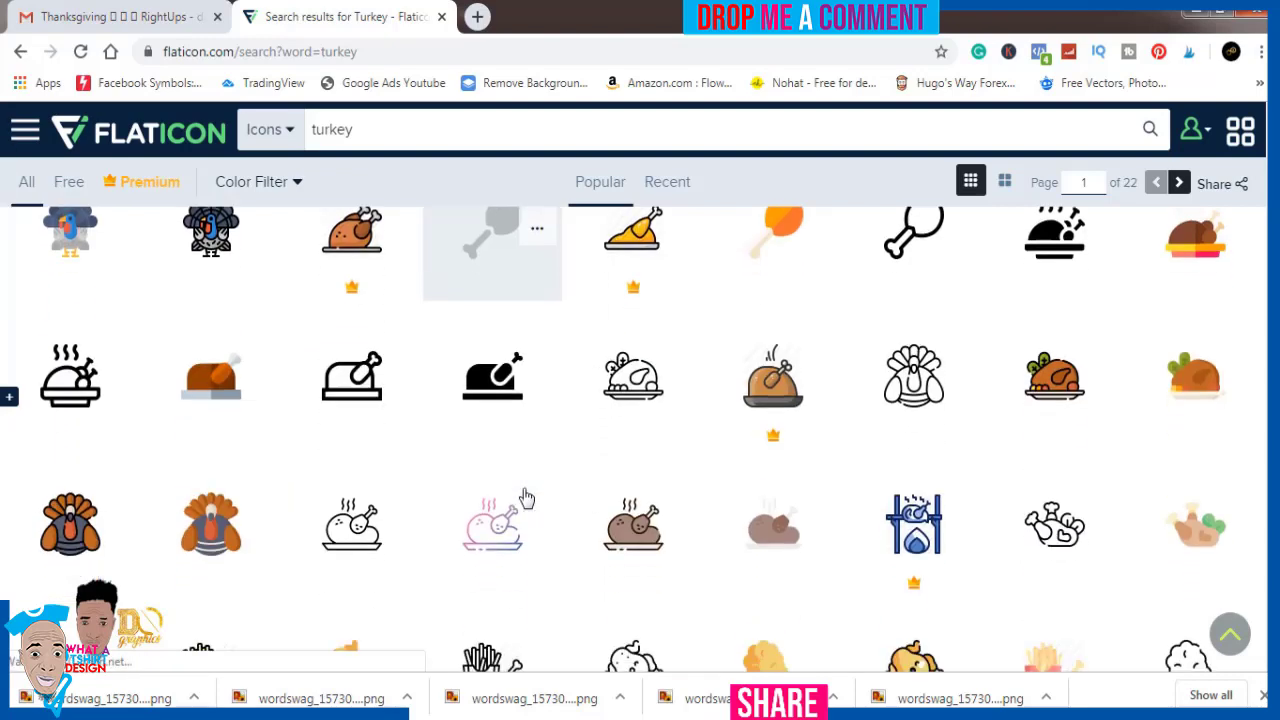
pyautogui.scroll(-2, 527, 497)
pyautogui.scroll(-2, 527, 497)
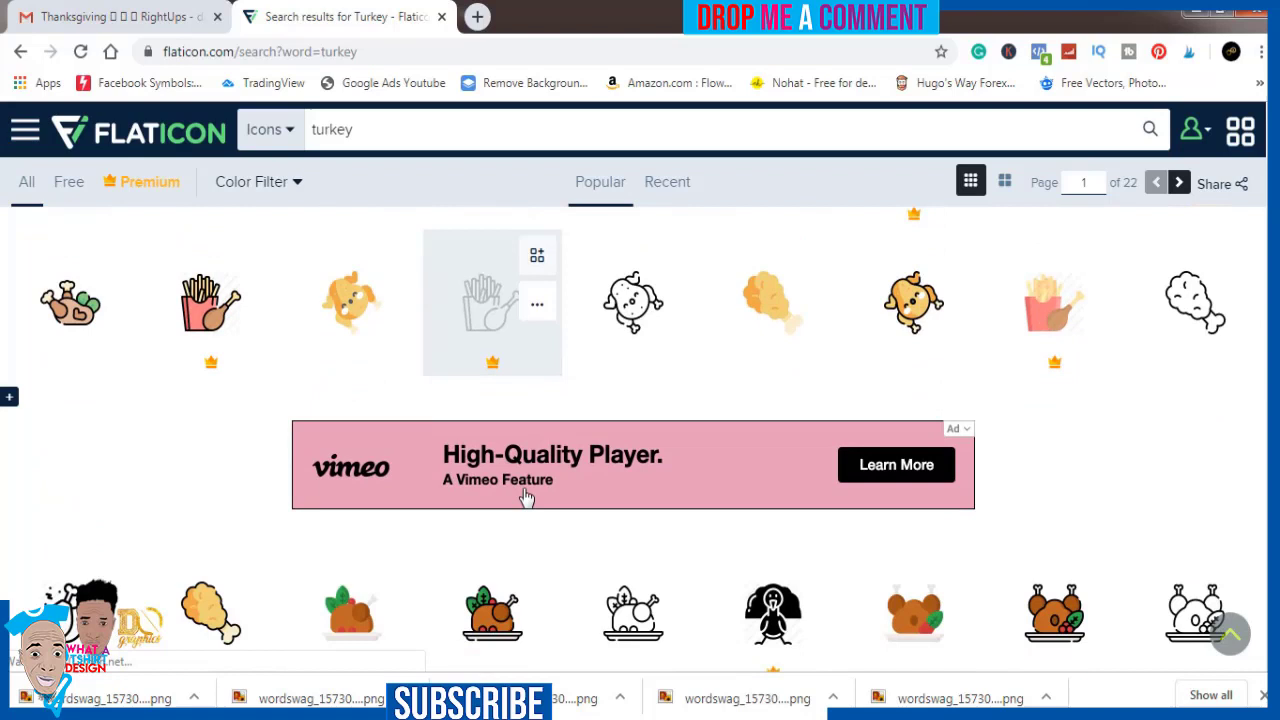
pyautogui.scroll(-1, 527, 497)
pyautogui.scroll(-1, 527, 497)
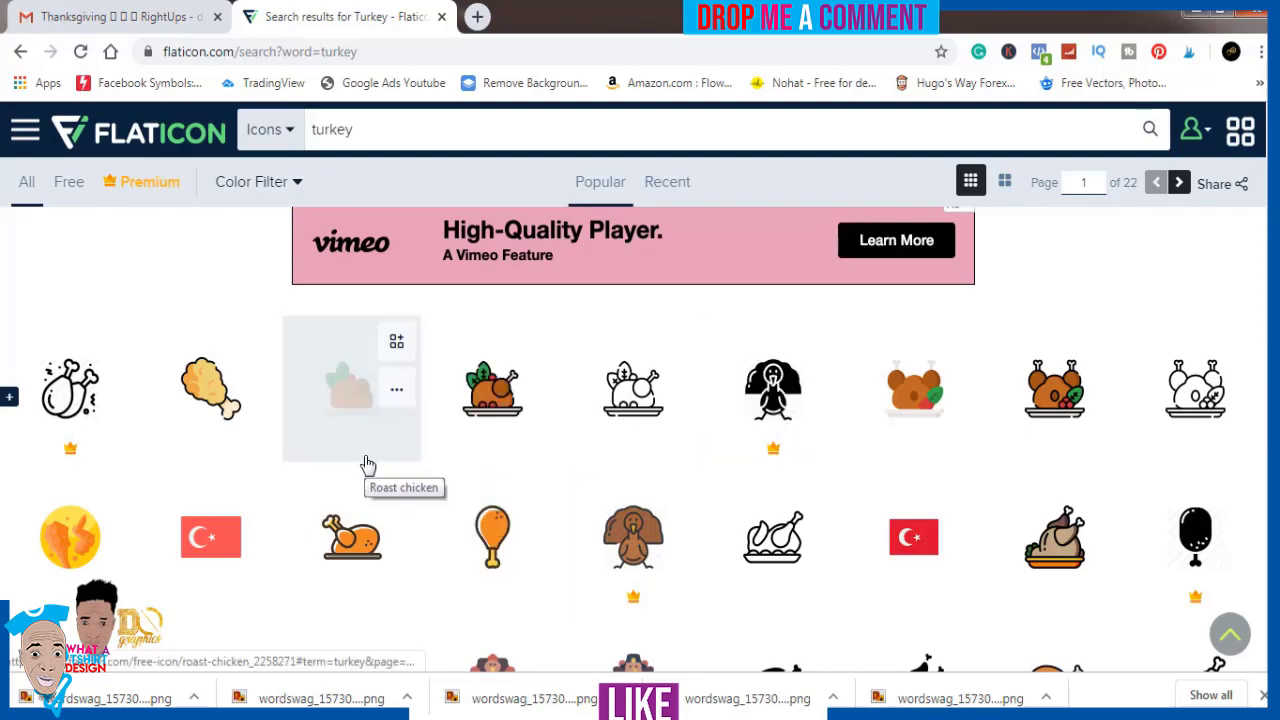
pyautogui.scroll(-5, 366, 463)
pyautogui.scroll(1, 366, 468)
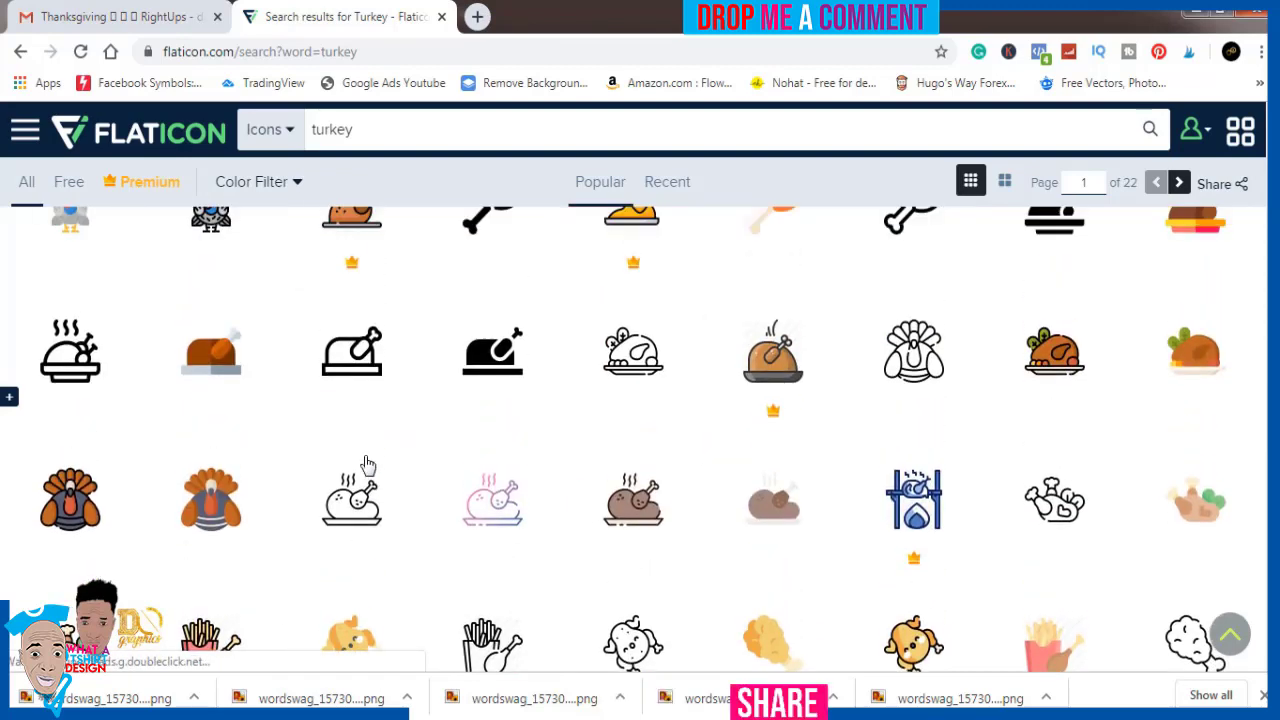
# - Download the colourful turkey icon as a free PNG with author credit
pyautogui.scroll(2, 368, 475)
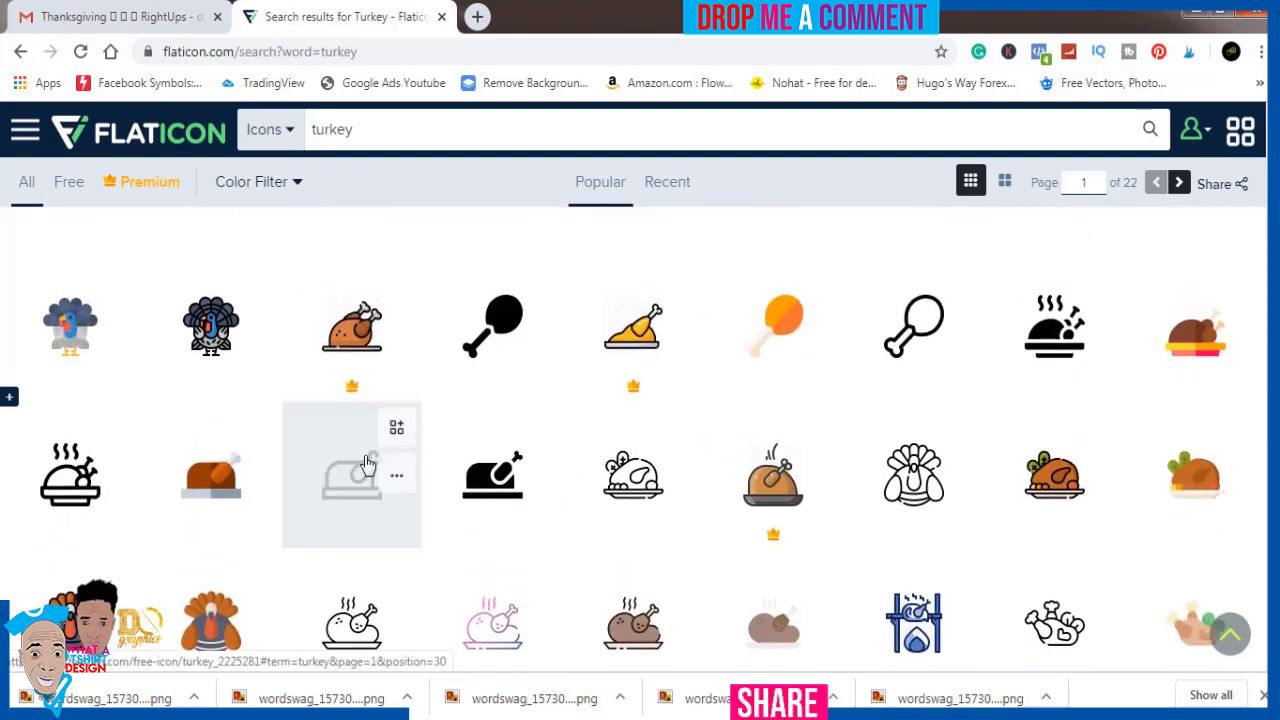
pyautogui.click(208, 333)
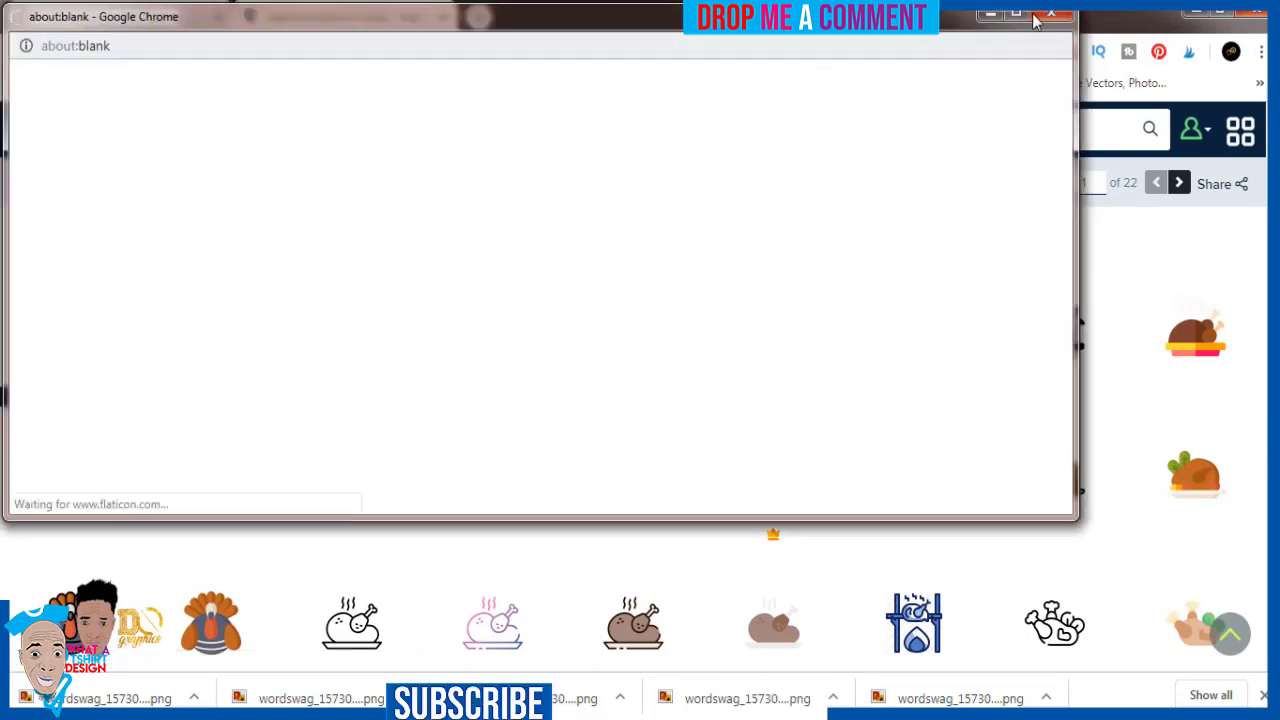
pyautogui.click(1045, 15)
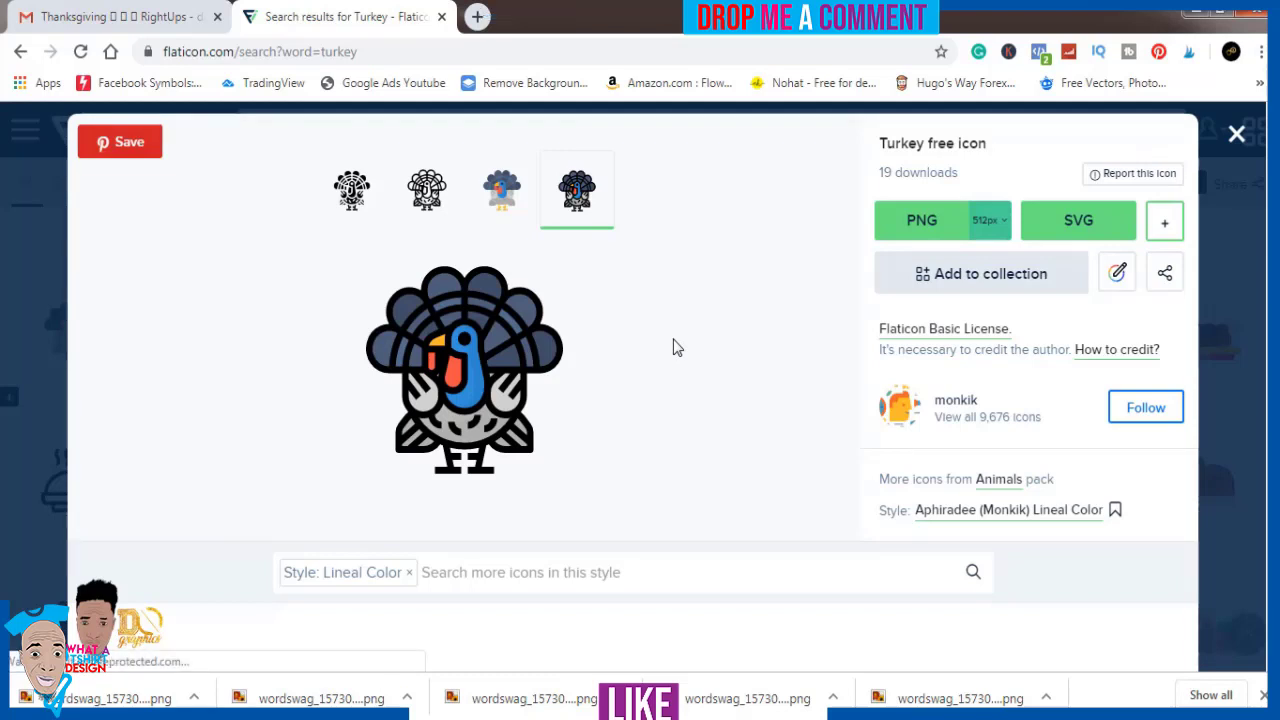
pyautogui.click(910, 222)
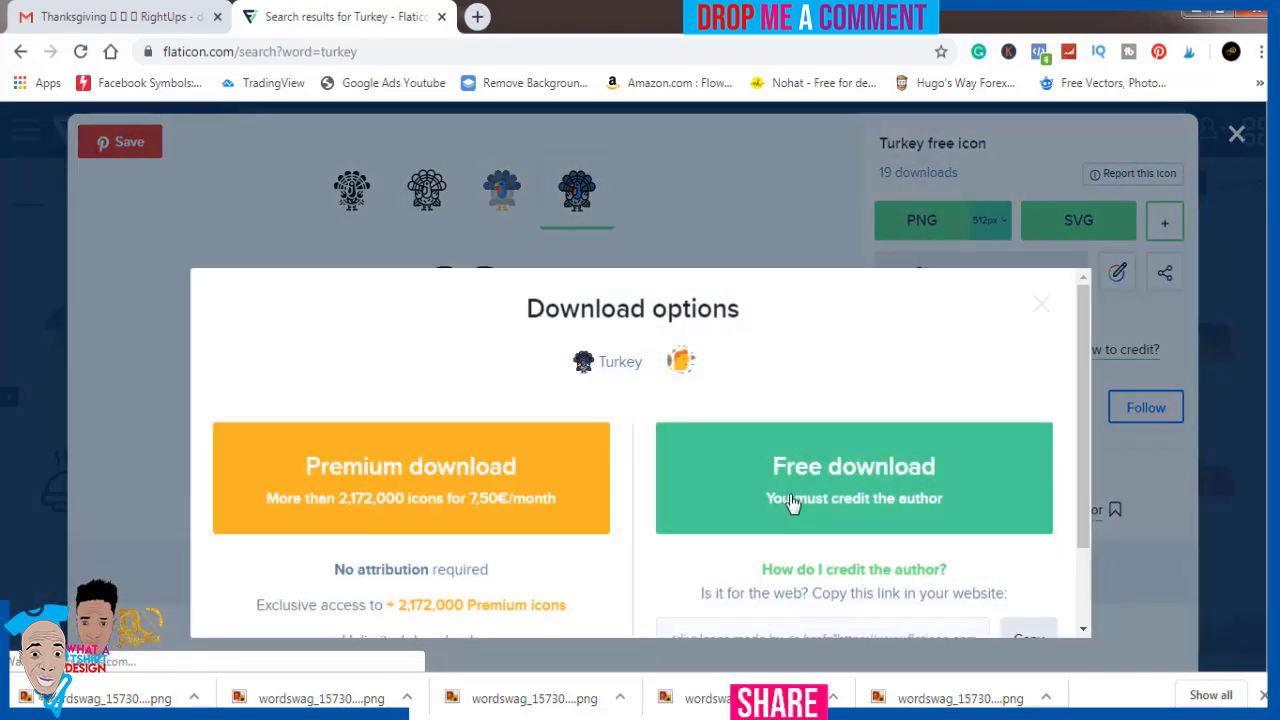
pyautogui.click(792, 496)
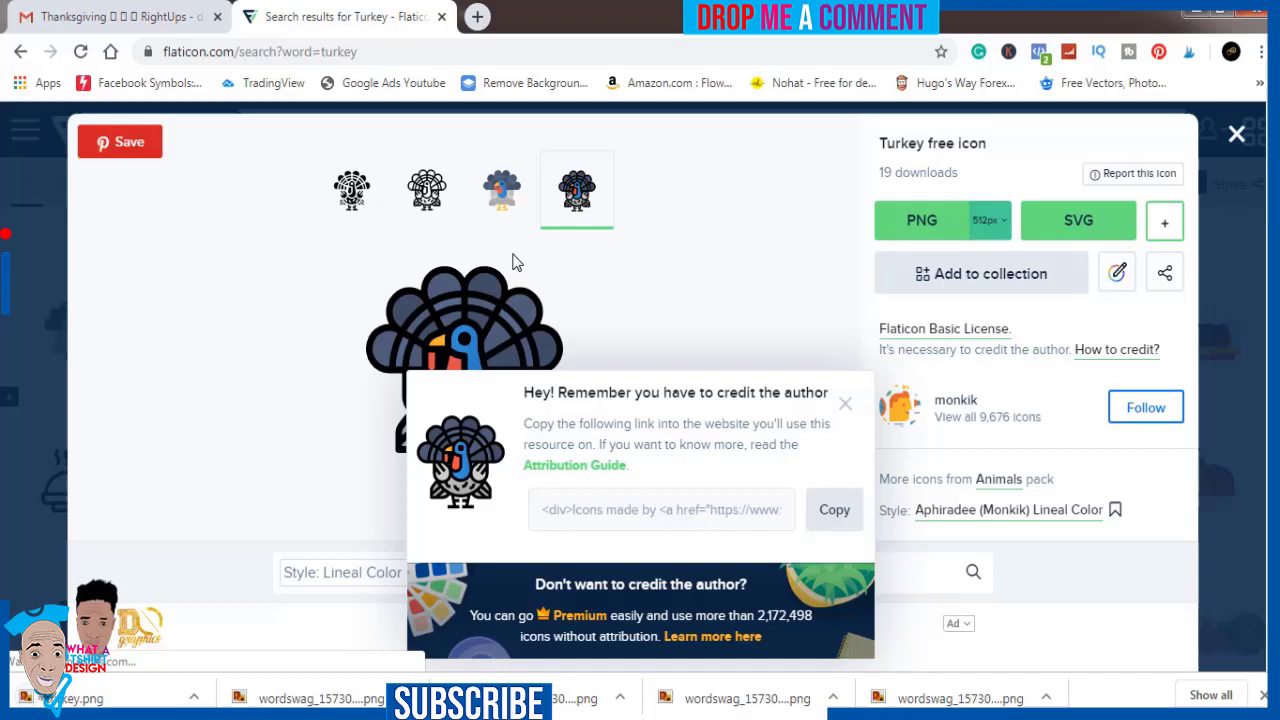
# - Download the flat-colour turkey variant as PNG and show turkey.png in its folder
pyautogui.click(508, 204)
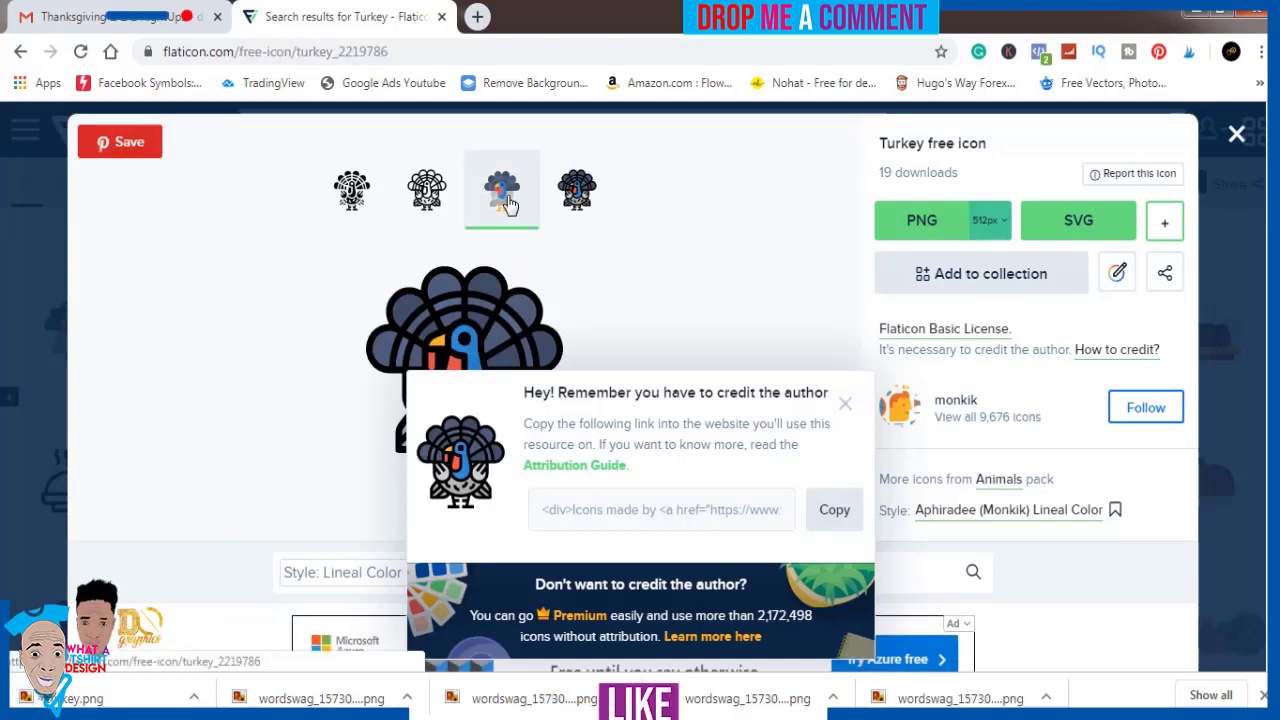
pyautogui.click(846, 407)
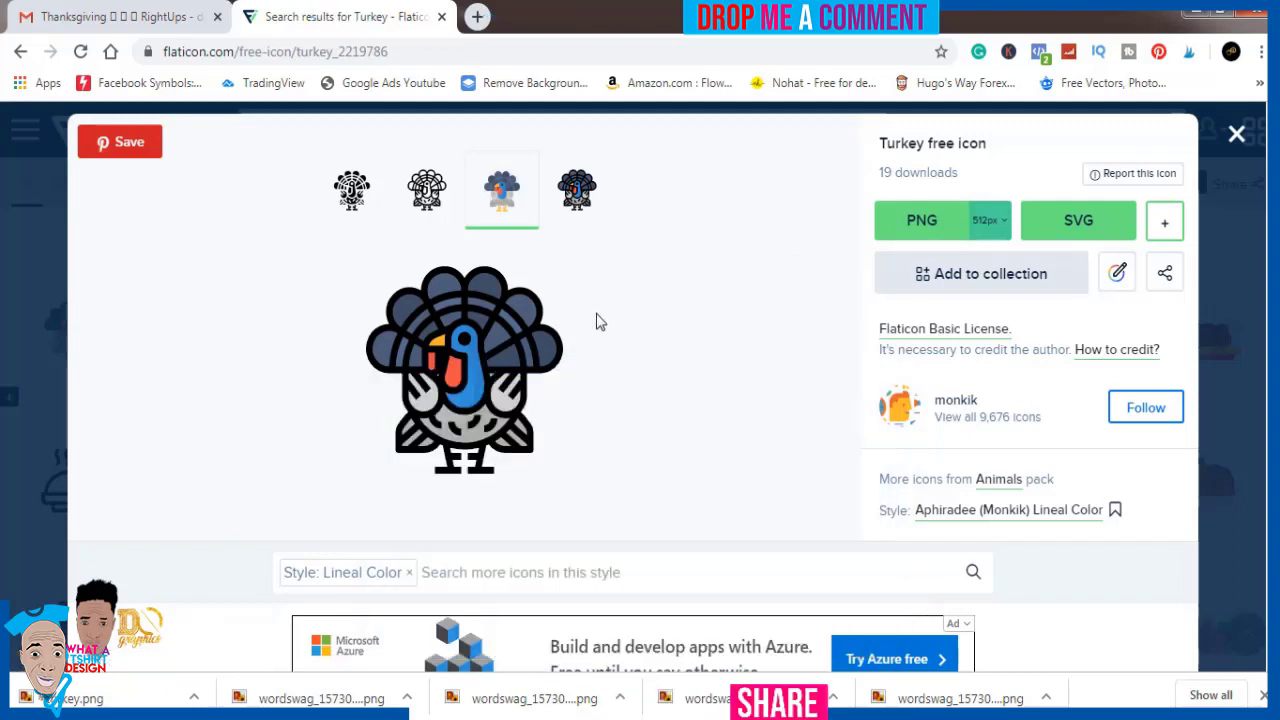
pyautogui.click(495, 196)
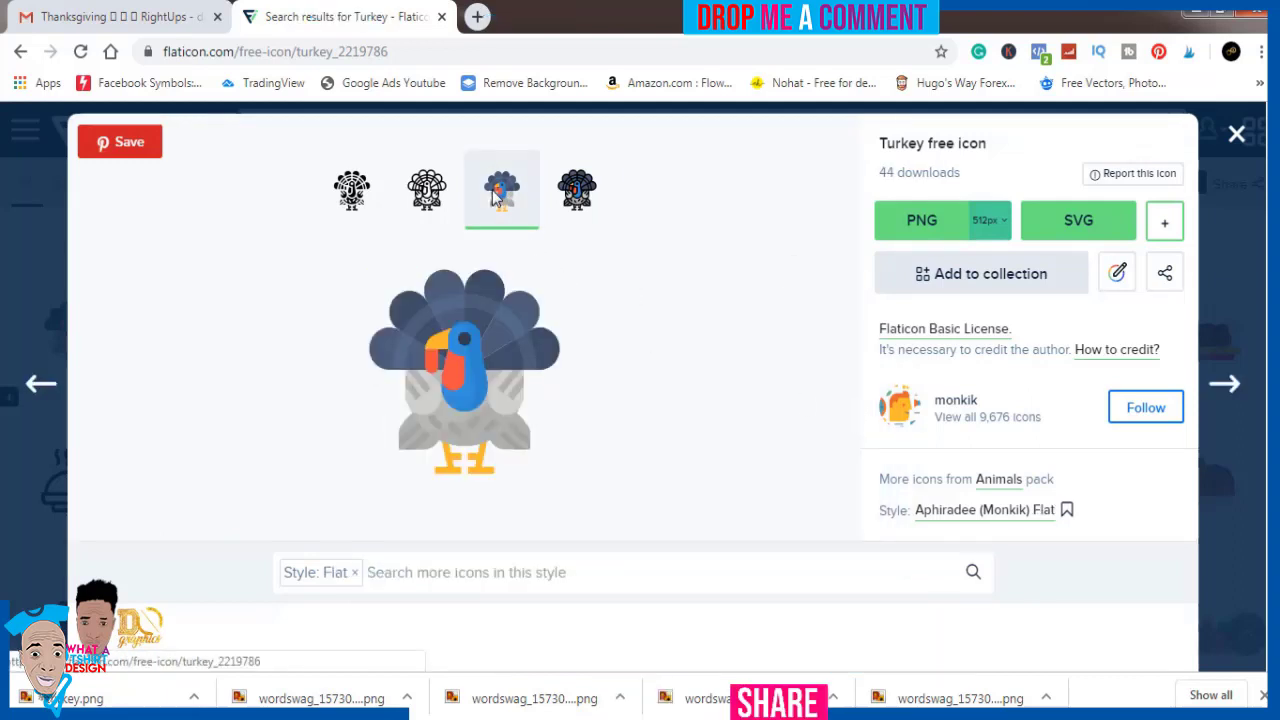
pyautogui.click(923, 228)
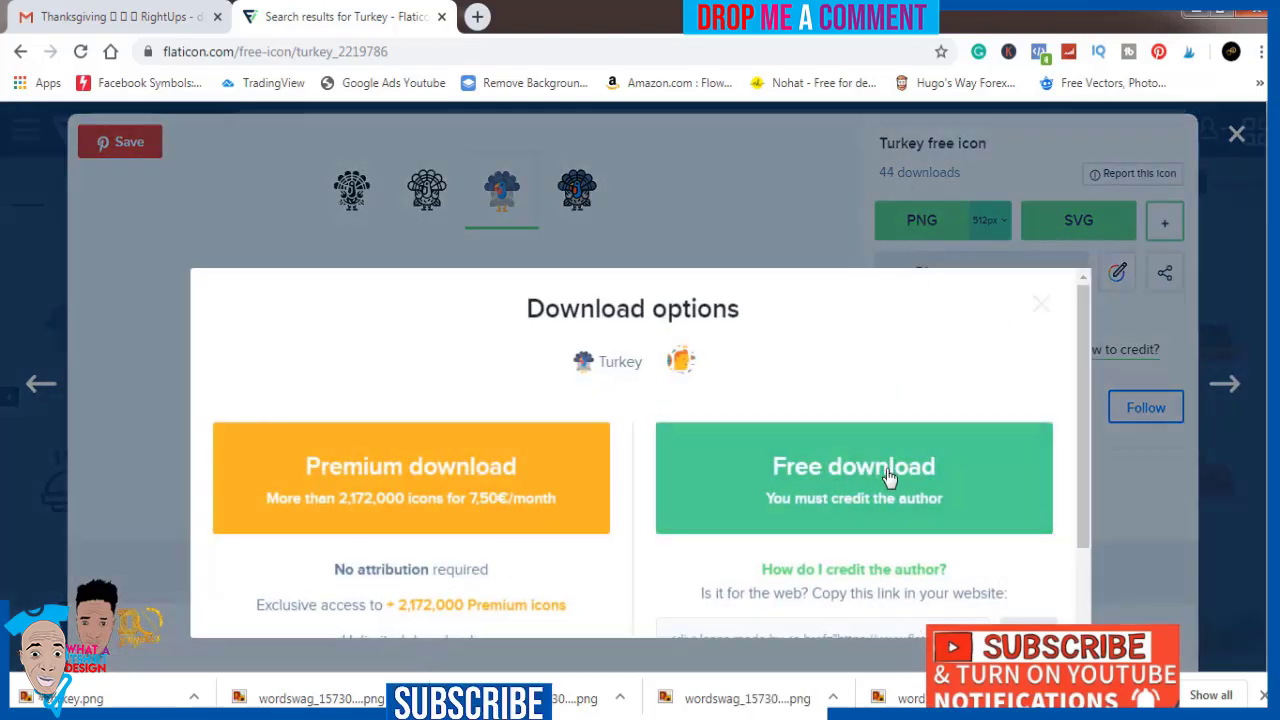
pyautogui.click(889, 478)
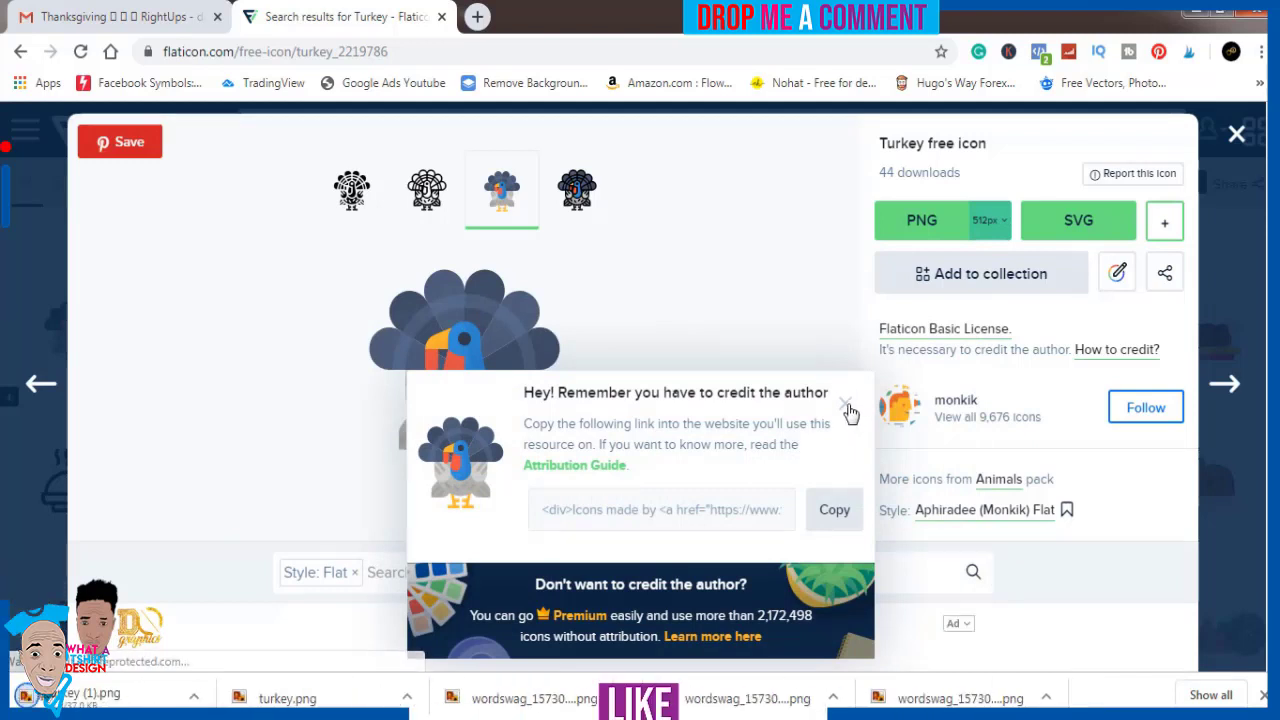
pyautogui.click(407, 697)
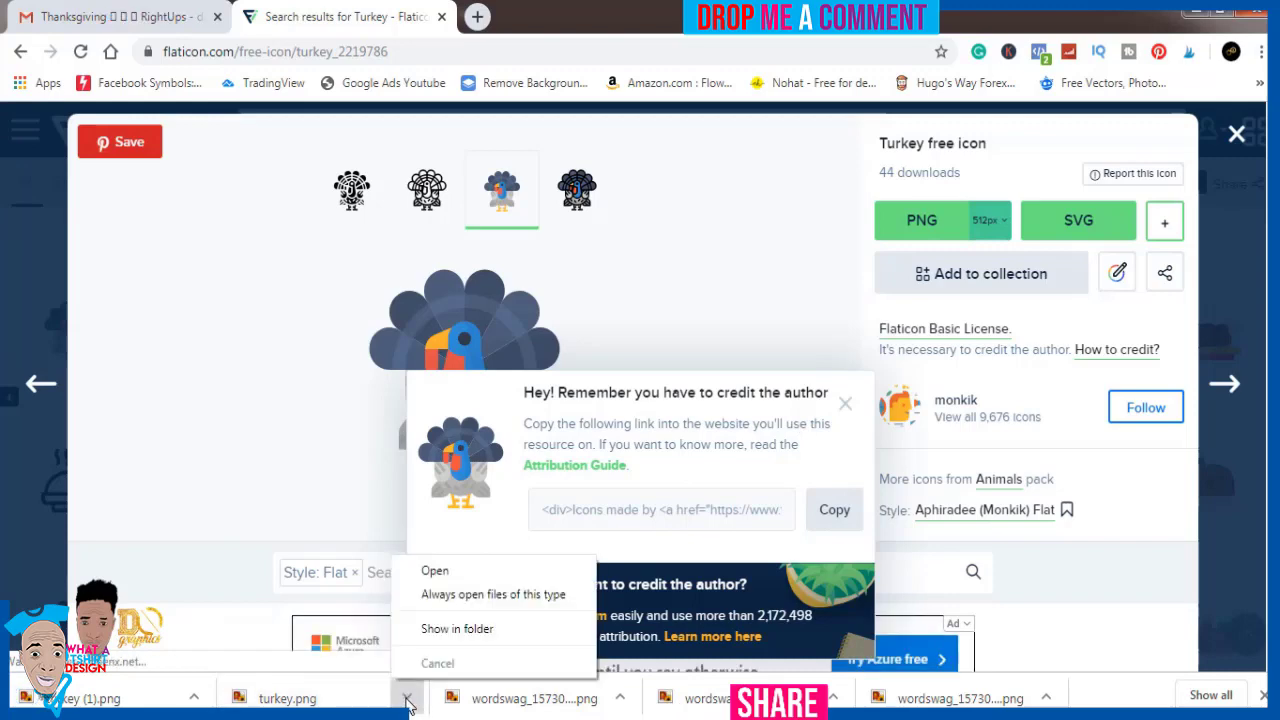
pyautogui.click(449, 629)
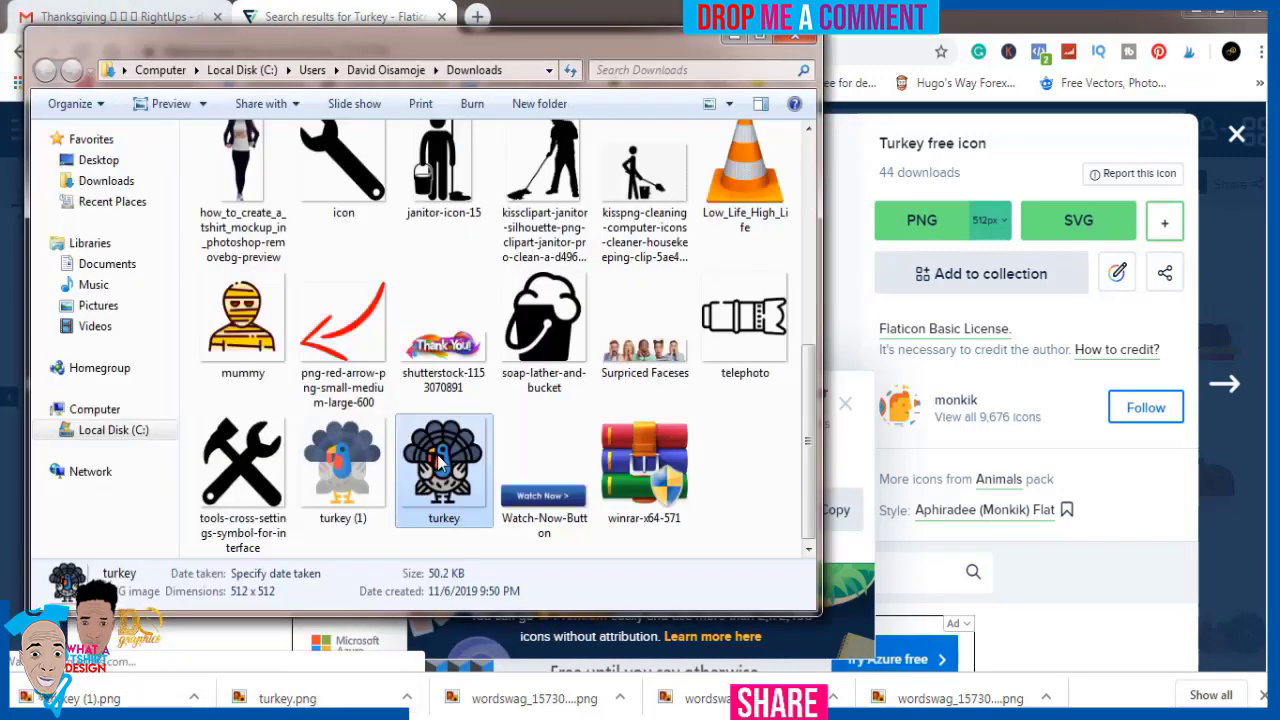
# - Drag turkey.png onto the canvas, shrink it, and set it below the banner
pyautogui.moveTo(443, 465)
pyautogui.mouseDown()
pyautogui.moveTo(503, 645)
pyautogui.moveTo(541, 680)
pyautogui.moveTo(580, 525)
pyautogui.mouseUp()
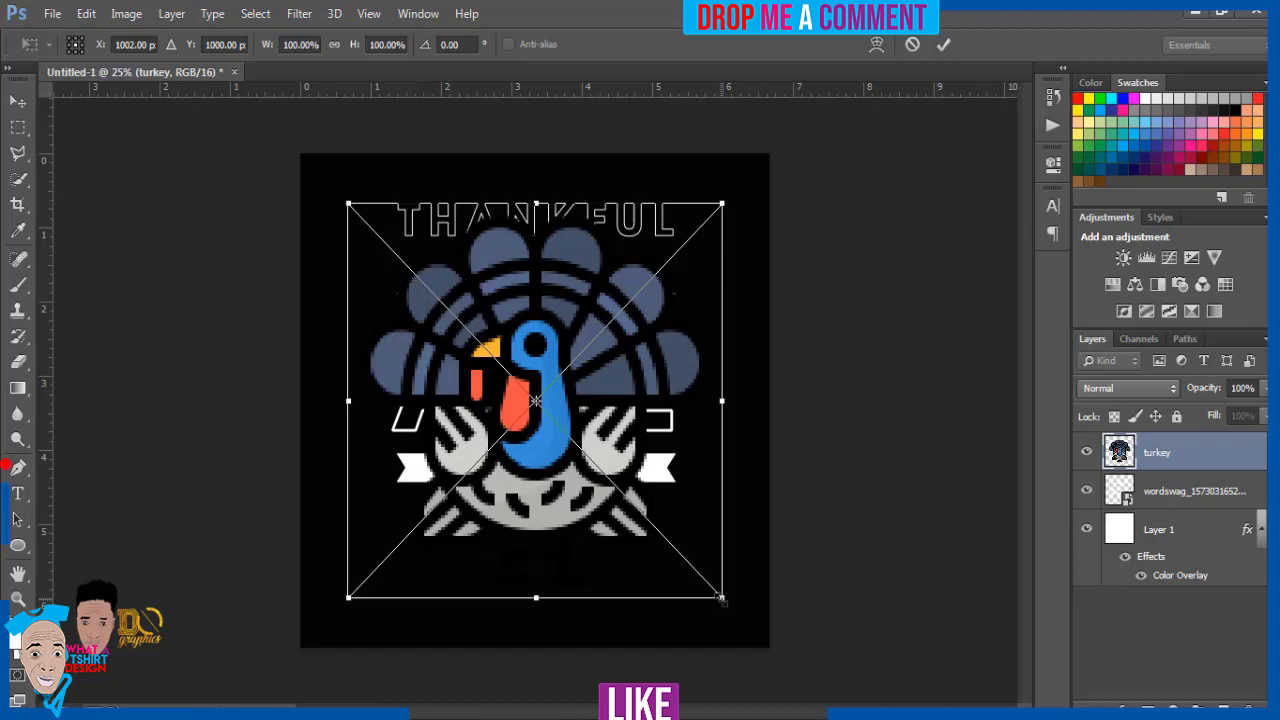
pyautogui.moveTo(720, 598)
pyautogui.mouseDown()
pyautogui.moveTo(562, 422)
pyautogui.moveTo(581, 507)
pyautogui.moveTo(609, 505)
pyautogui.mouseUp()
pyautogui.press('Return')
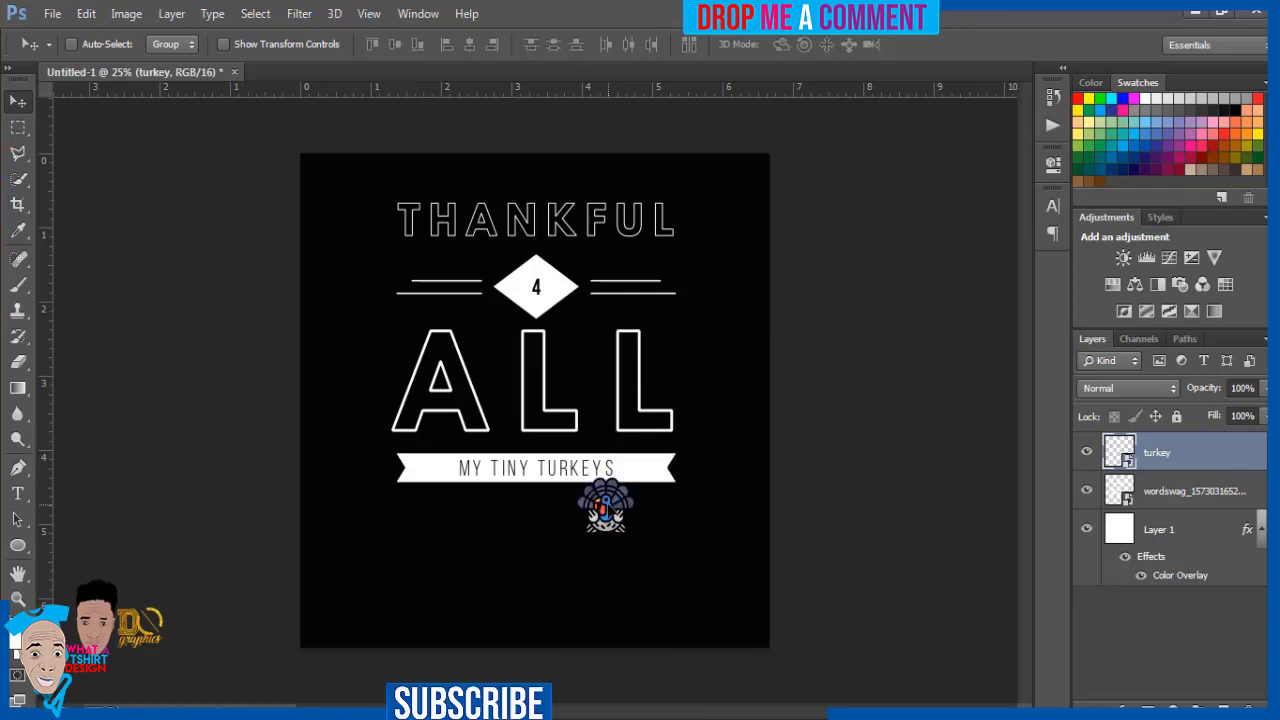
pyautogui.moveTo(620, 508)
pyautogui.mouseDown()
pyautogui.moveTo(601, 508)
pyautogui.moveTo(612, 508)
pyautogui.mouseUp()
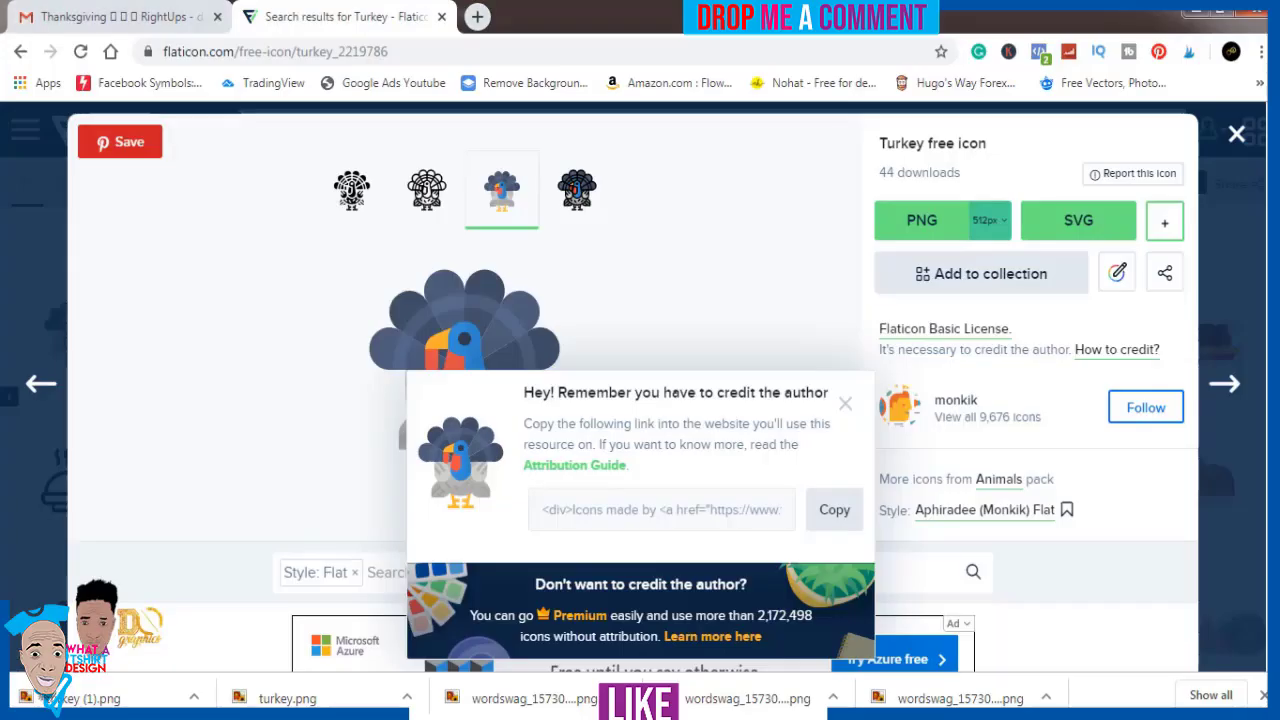
# - Place turkey (1) on the canvas at about 17% scale, left of the first turkey
pyautogui.click(196, 698)
pyautogui.click(245, 629)
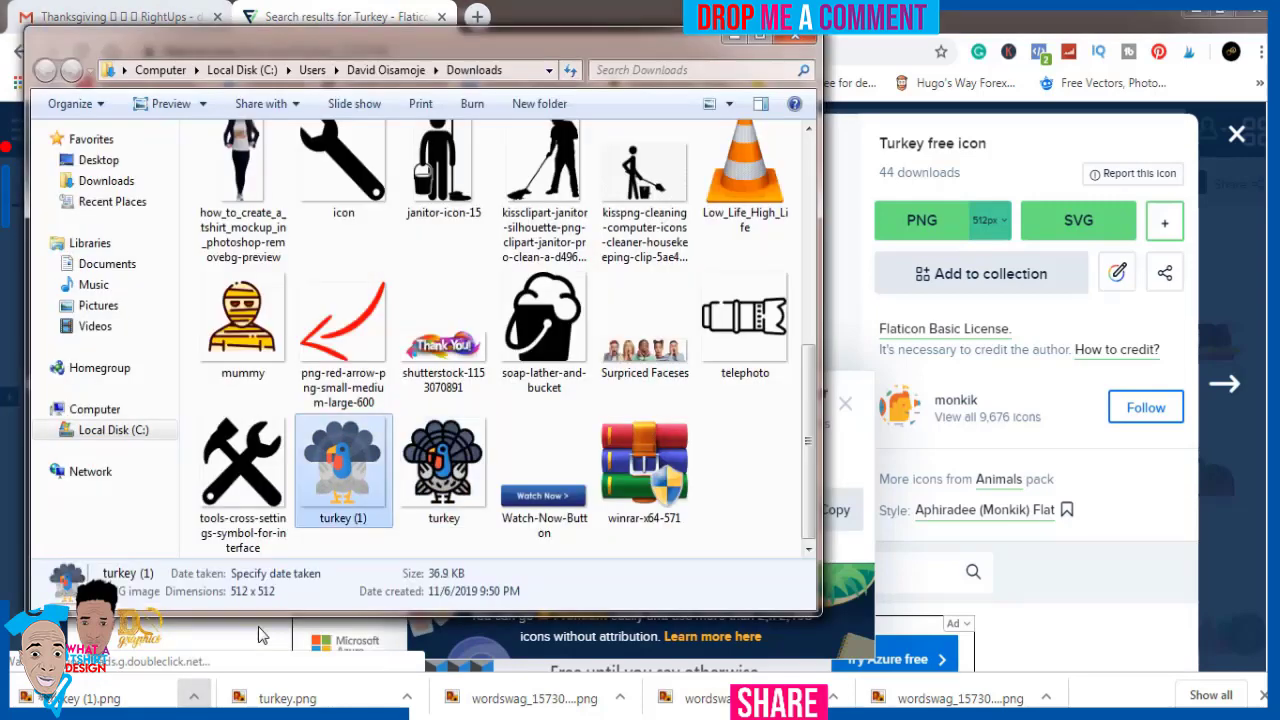
pyautogui.moveTo(443, 465)
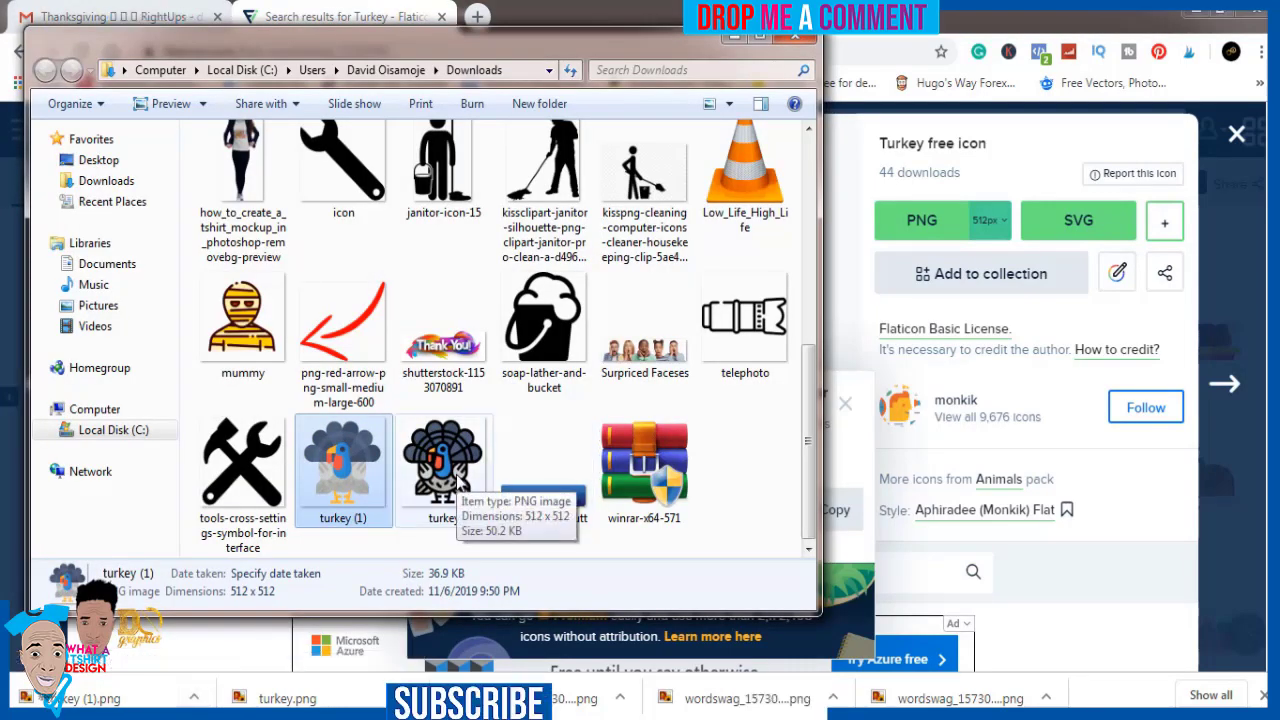
pyautogui.moveTo(350, 470); pyautogui.dragTo(545, 680)
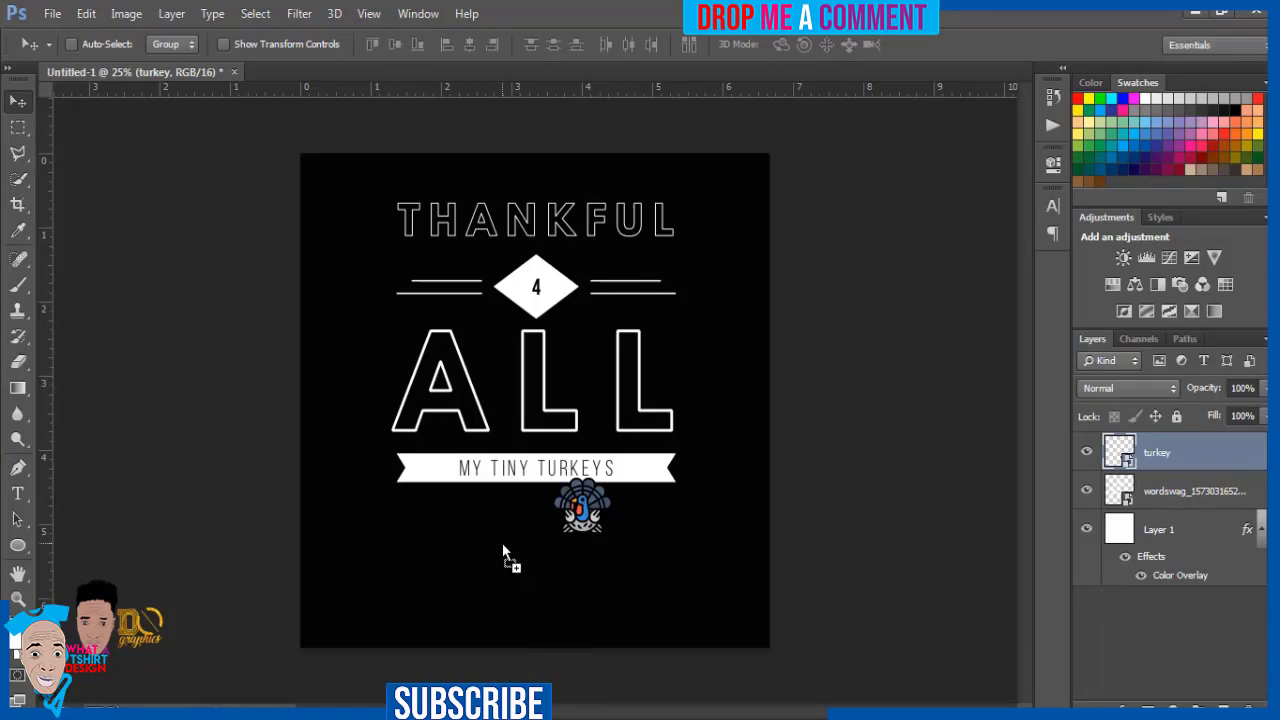
pyautogui.moveTo(545, 680); pyautogui.dragTo(502, 543)
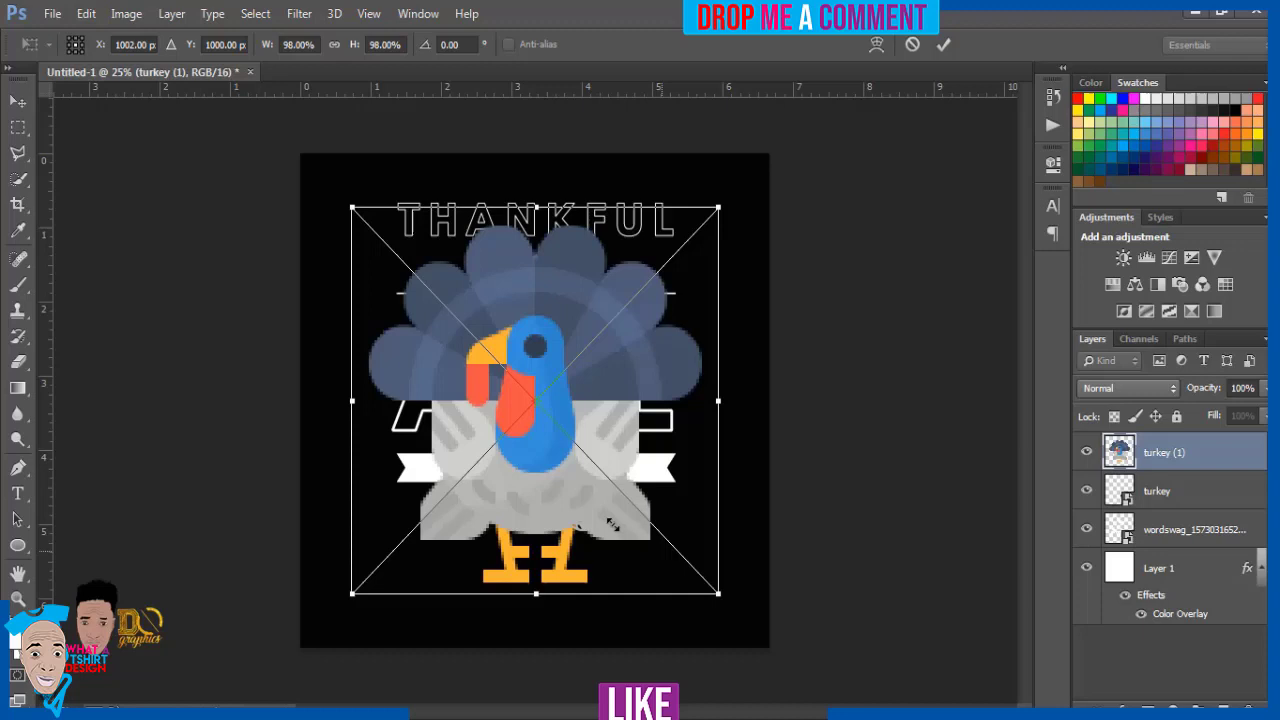
pyautogui.moveTo(612, 524); pyautogui.dragTo(558, 443)
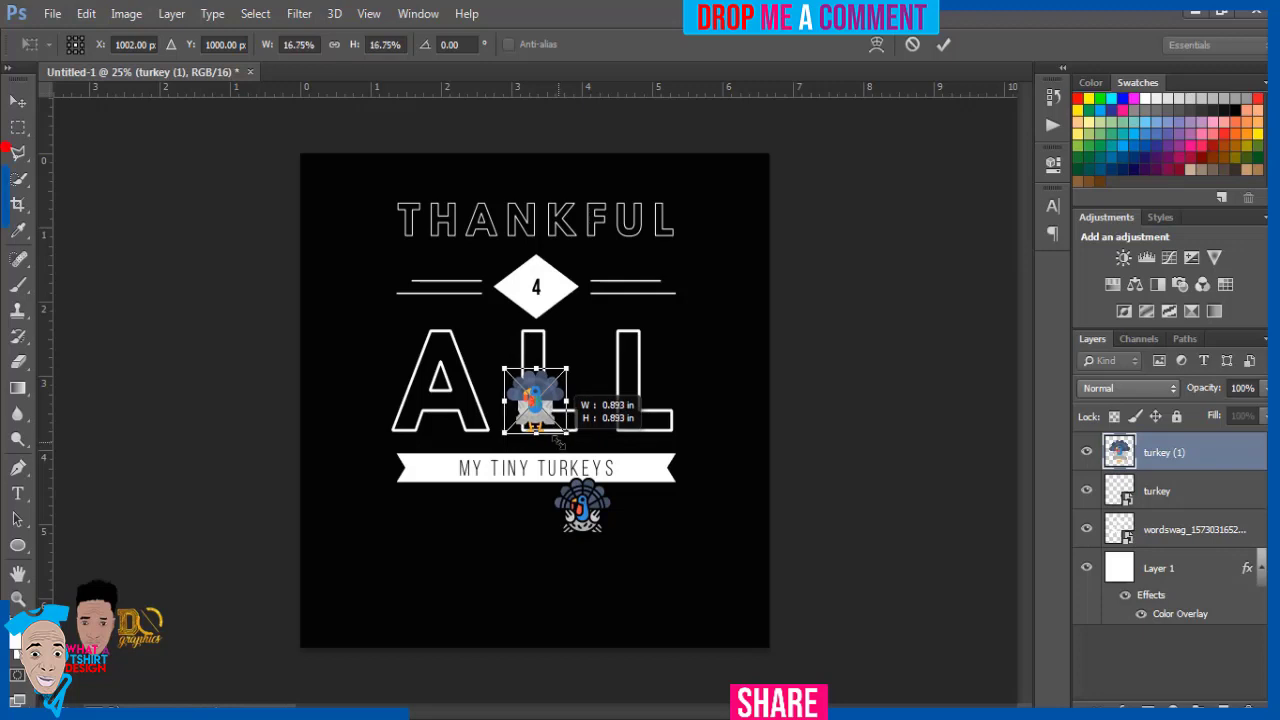
pyautogui.moveTo(558, 443); pyautogui.dragTo(560, 443)
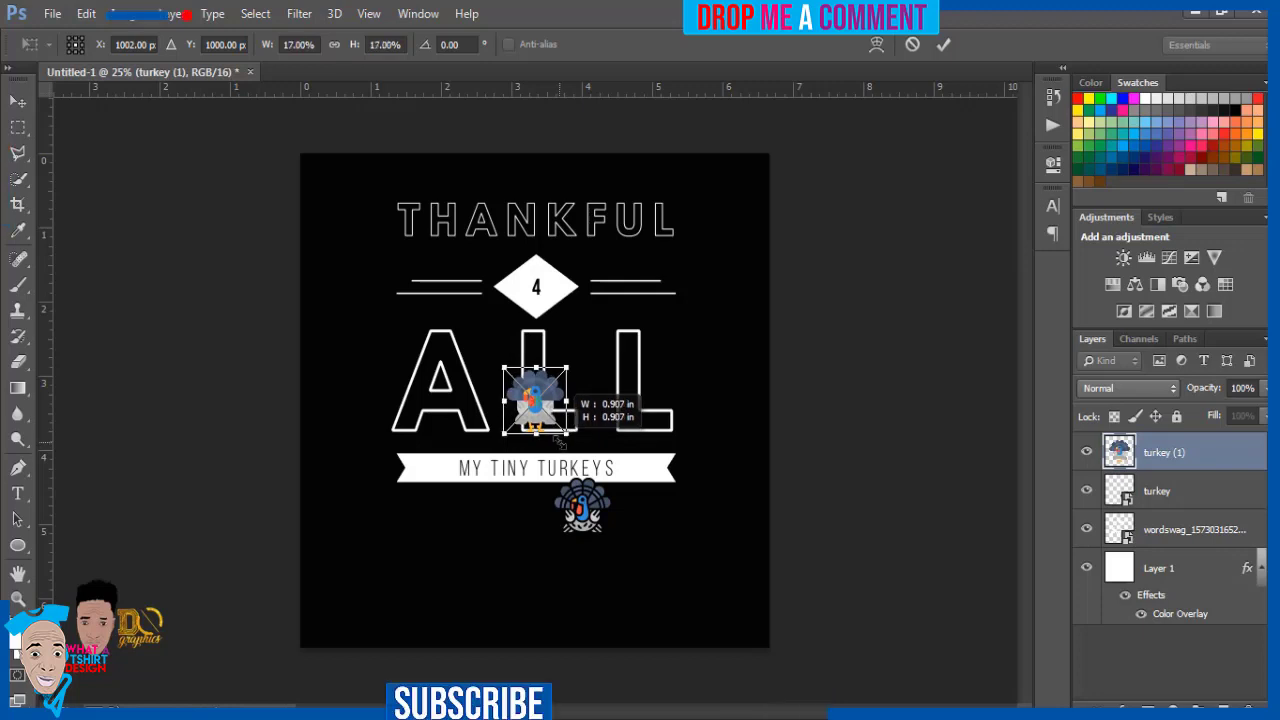
pyautogui.press('Return')
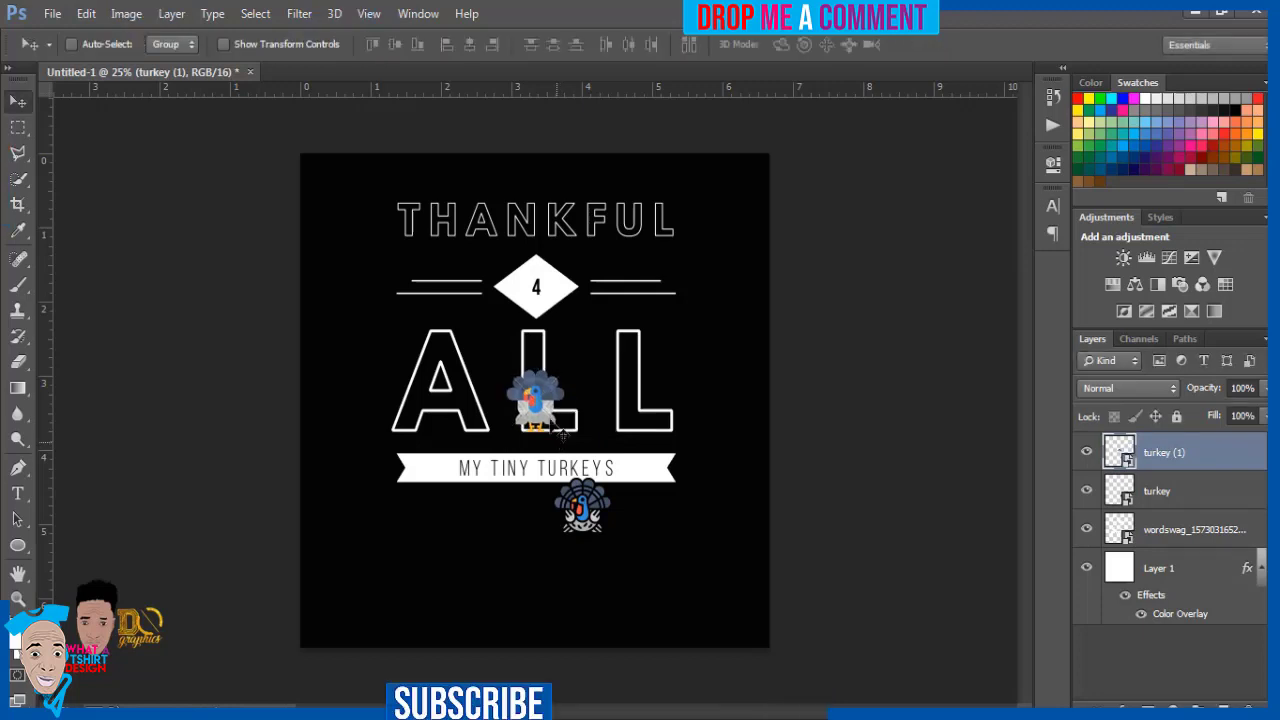
pyautogui.moveTo(522, 435); pyautogui.dragTo(512, 510)
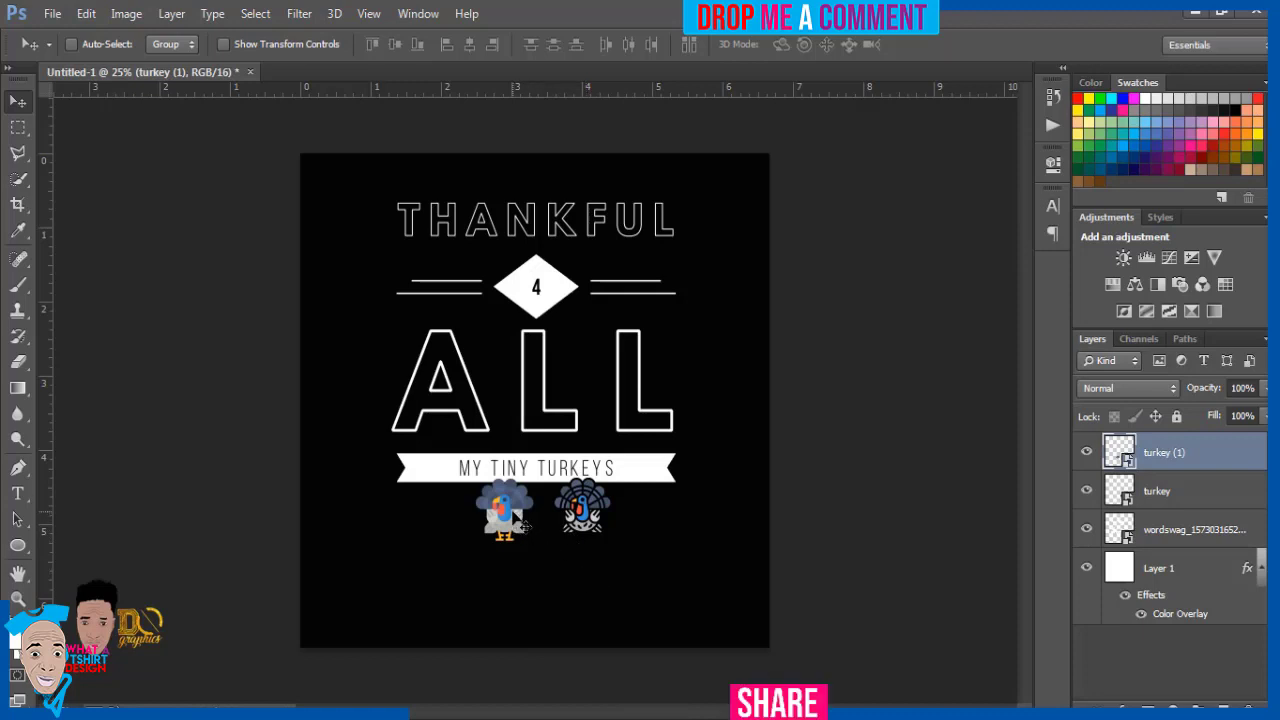
pyautogui.hotkey('shift', 'Up')
pyautogui.hotkey('shift', 'Up')
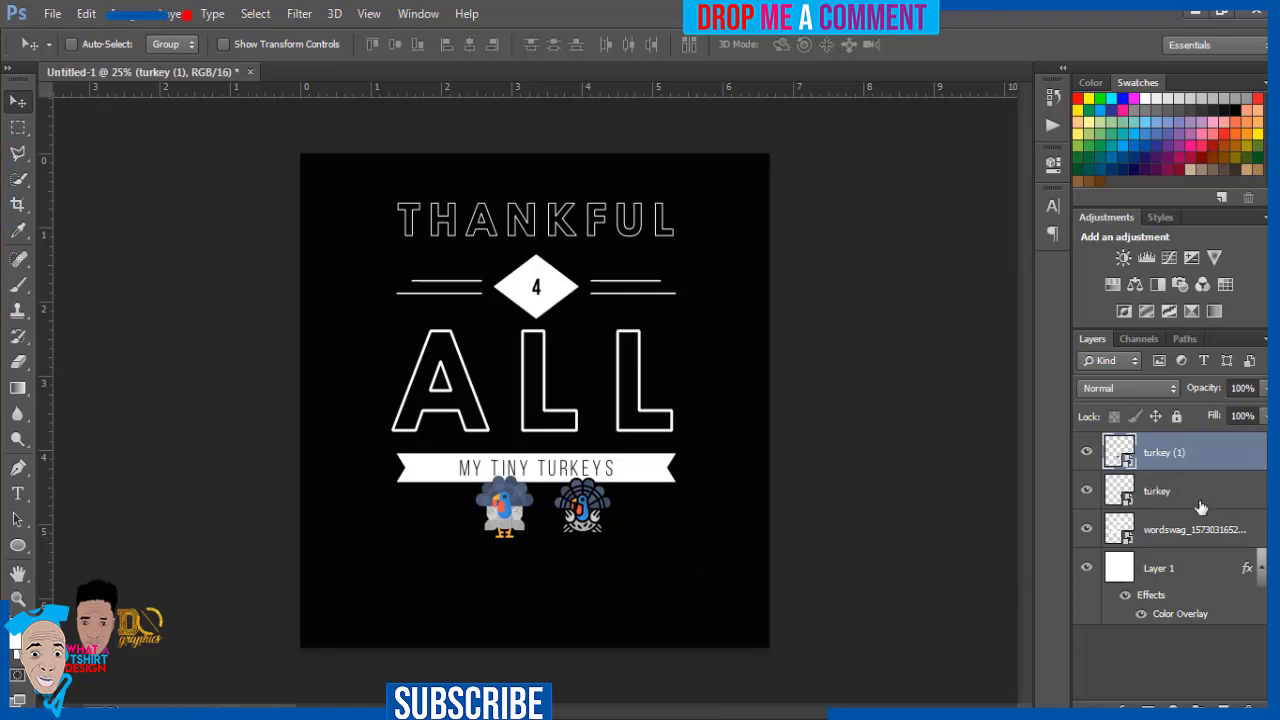
# - Add a 6 px white Layer Style stroke to the first turkey layer
pyautogui.click(1260, 494)
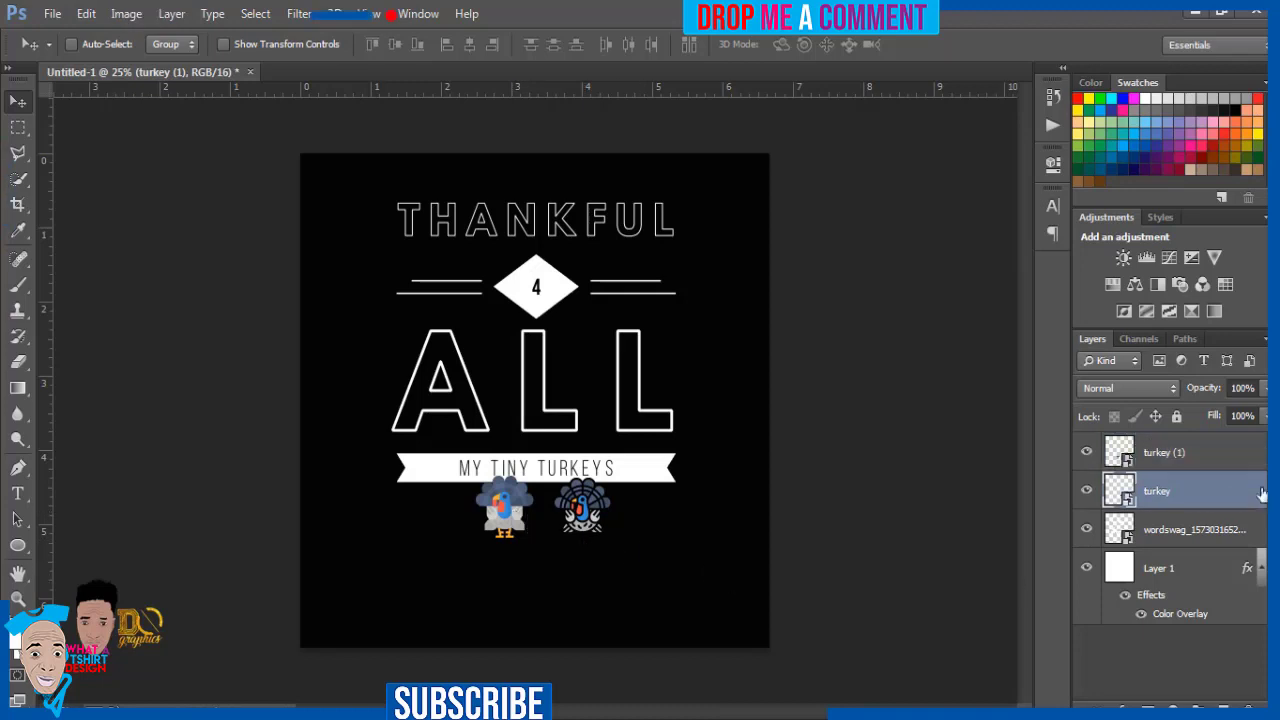
pyautogui.press('space')
pyautogui.doubleClick(1260, 494)
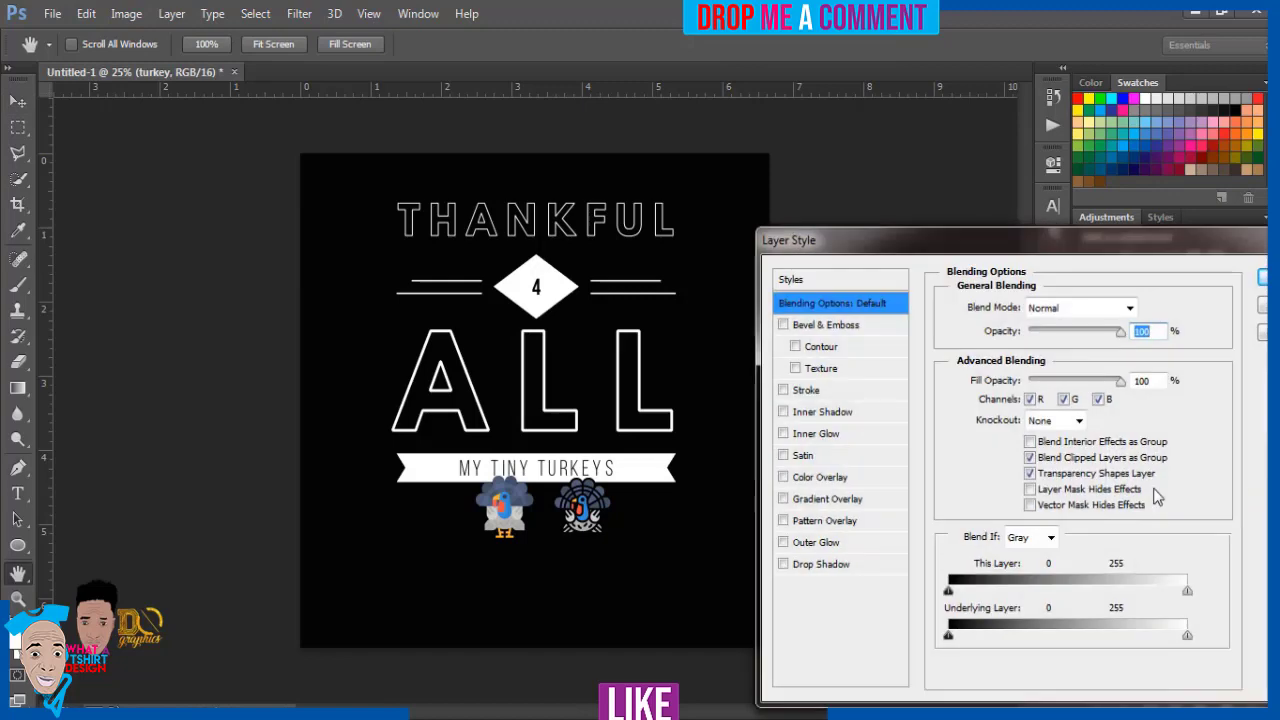
pyautogui.click(846, 396)
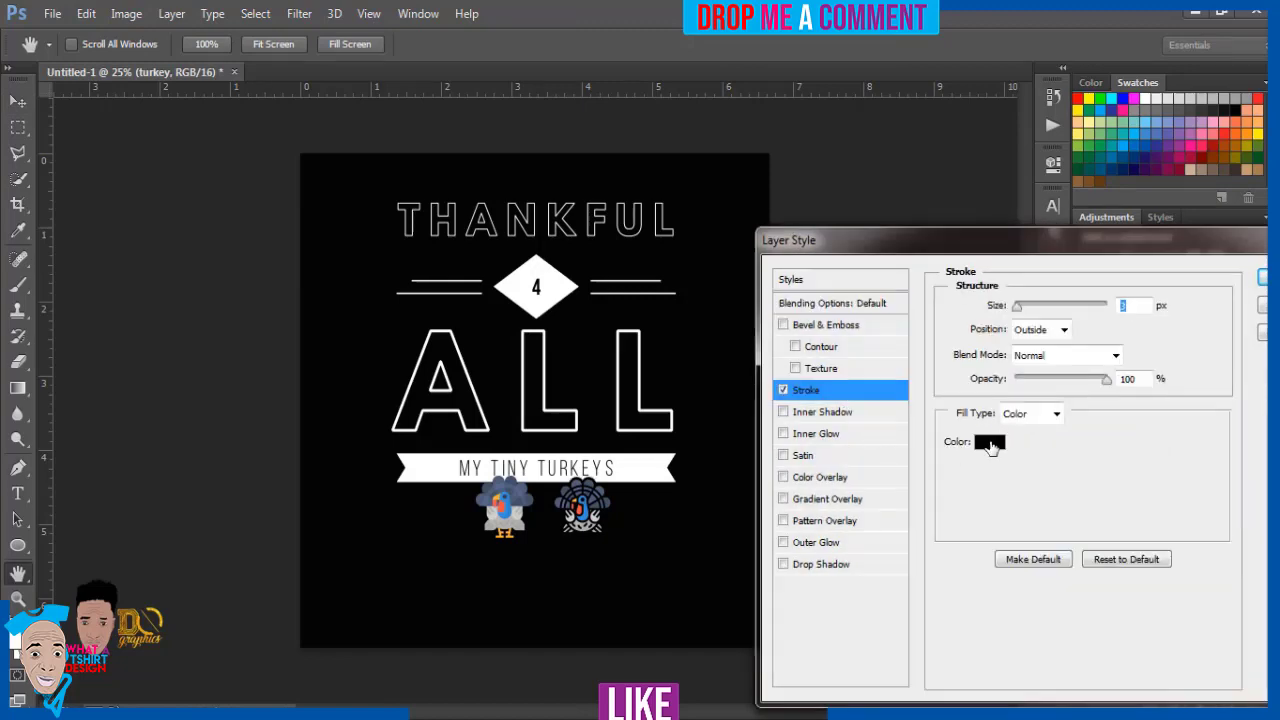
pyautogui.click(989, 441)
pyautogui.click(665, 462)
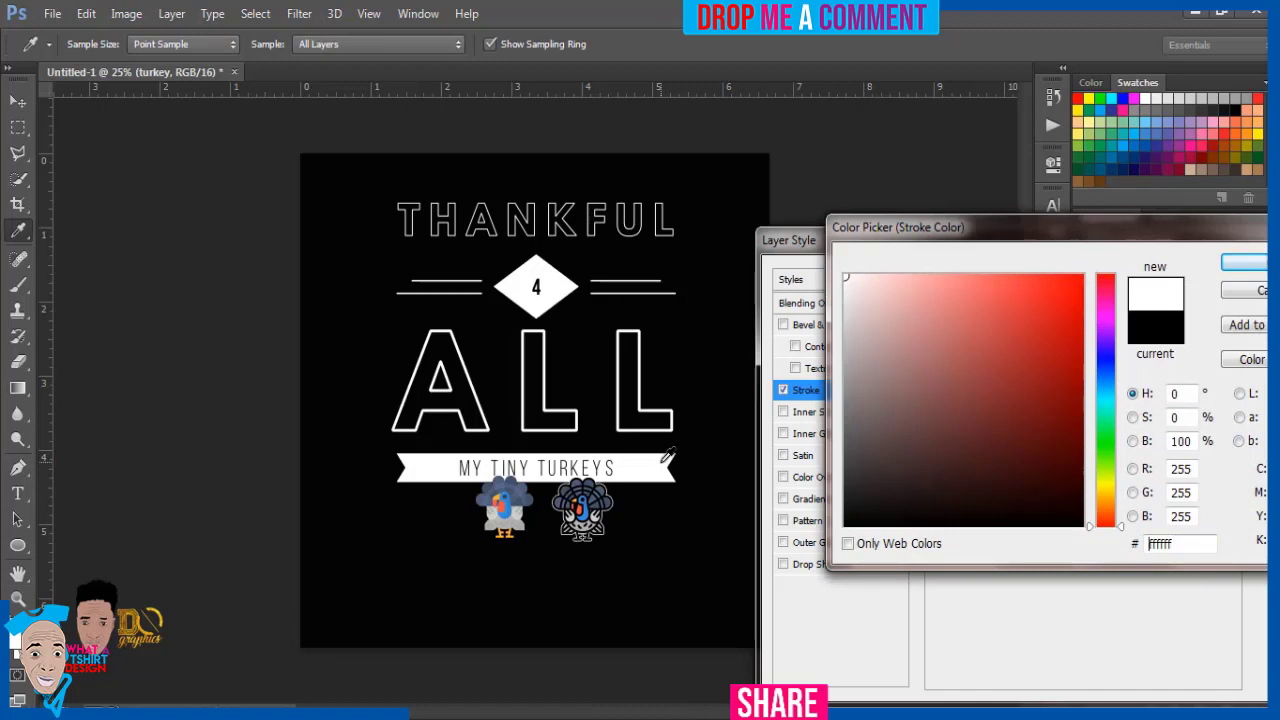
pyautogui.click(1238, 268)
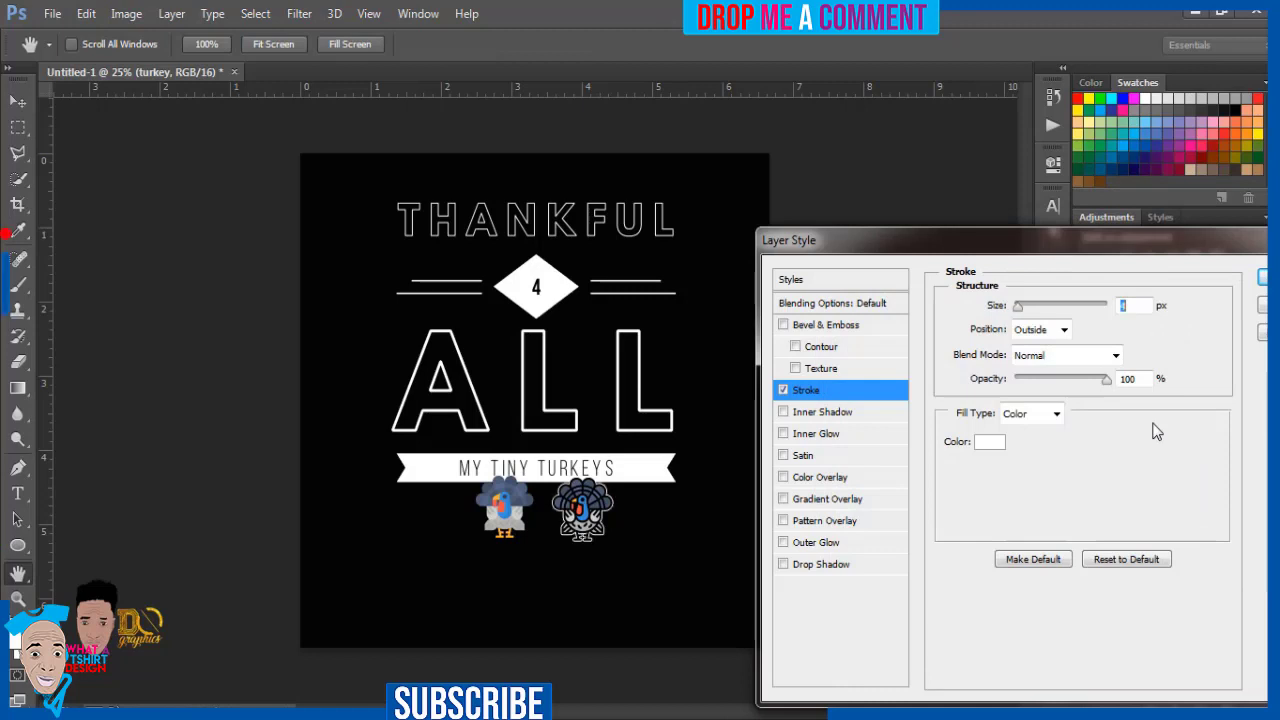
pyautogui.press('Up')
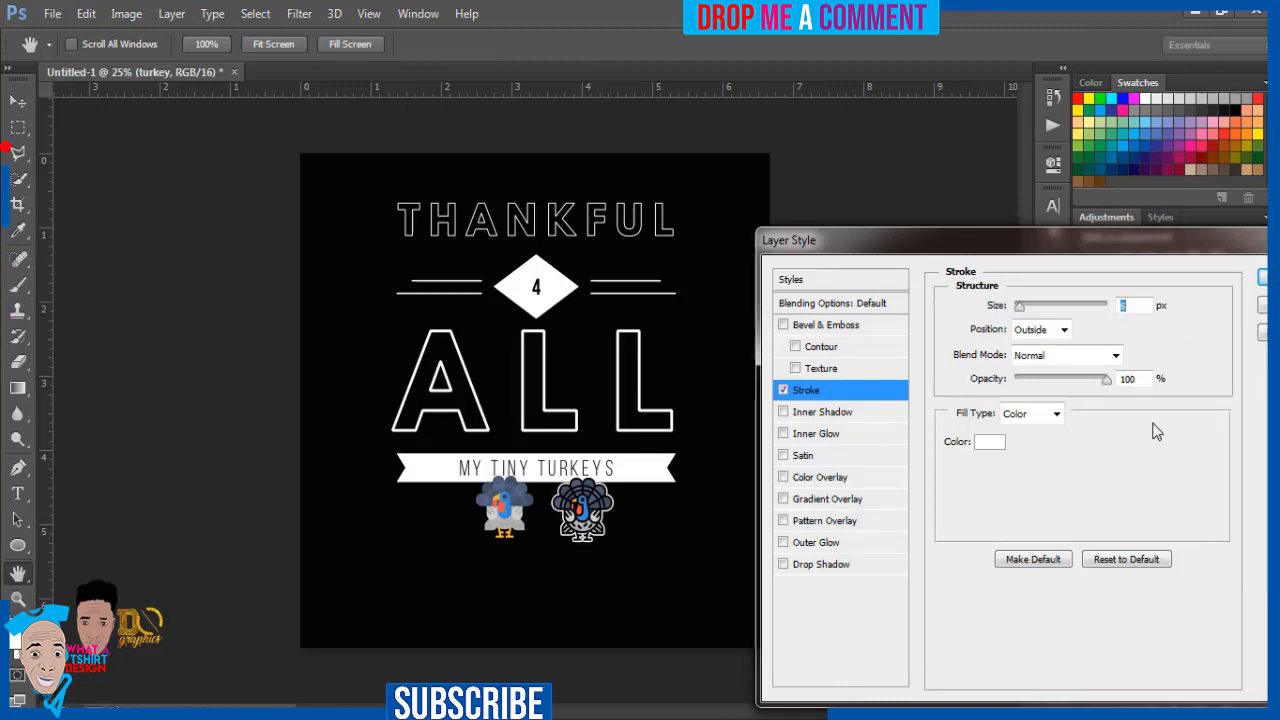
pyautogui.click(1262, 277)
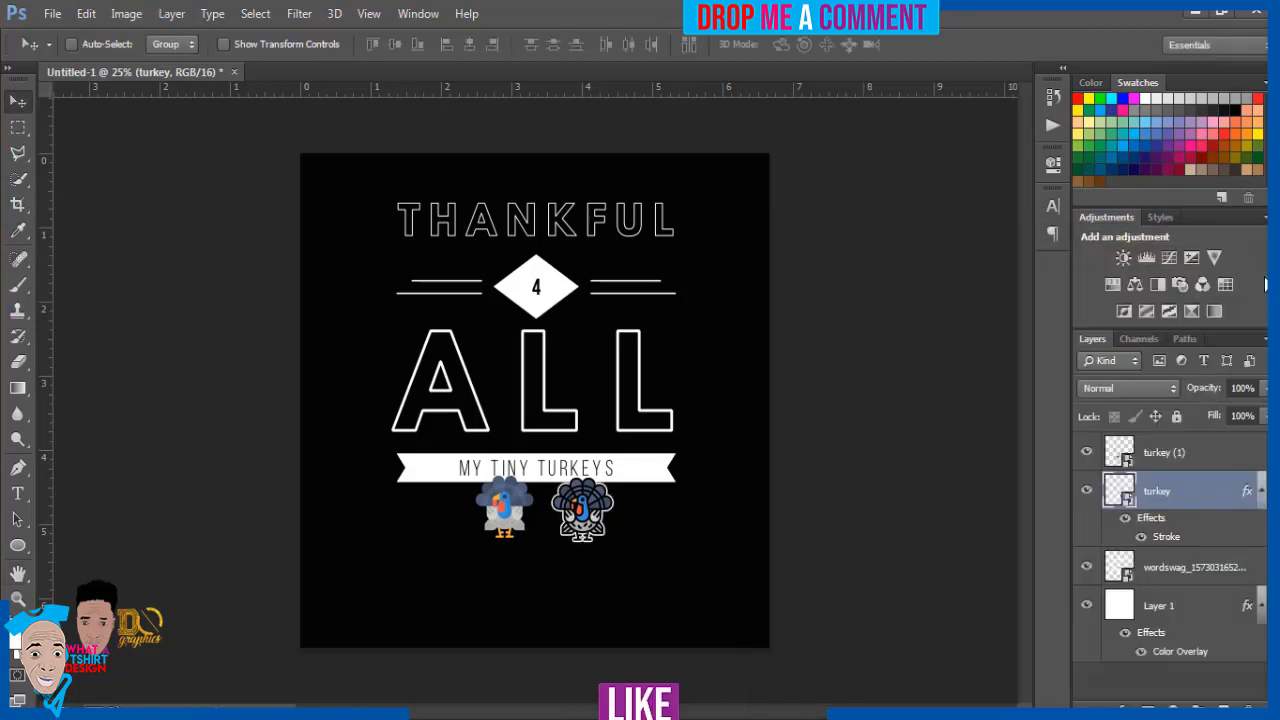
# - Give the second turkey layer the same white stroke outline
pyautogui.doubleClick(1262, 453)
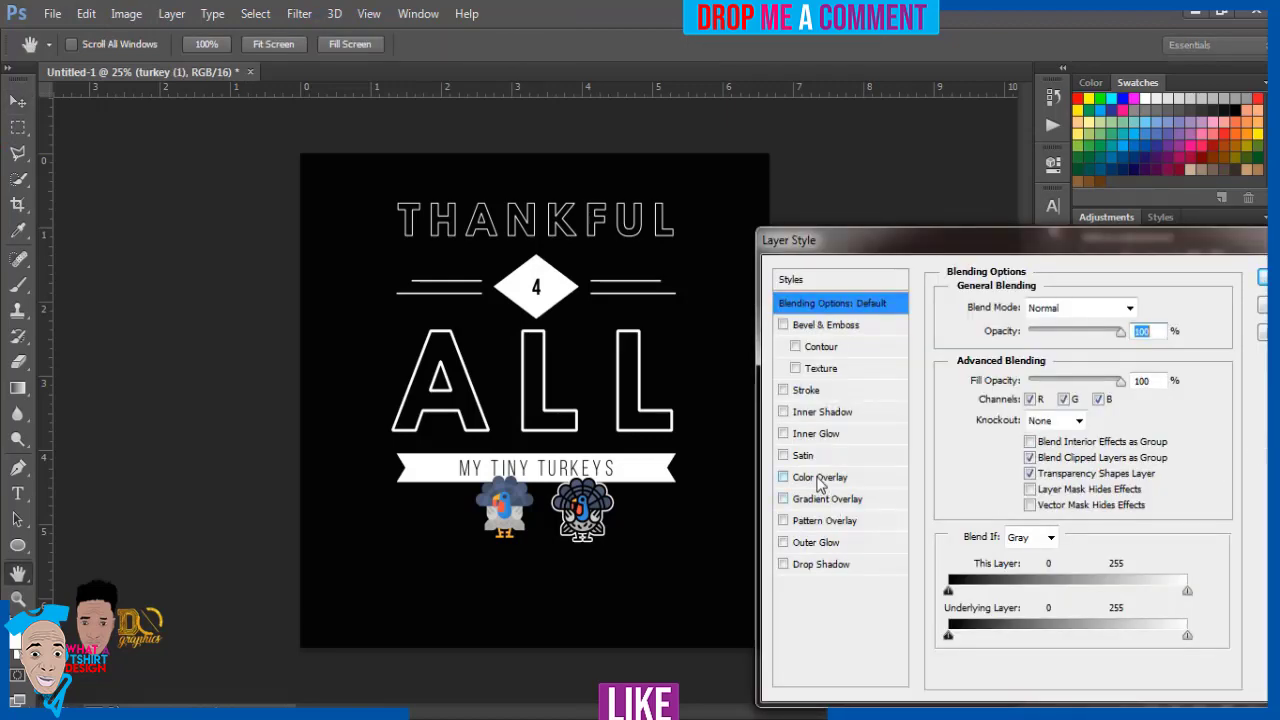
pyautogui.click(815, 391)
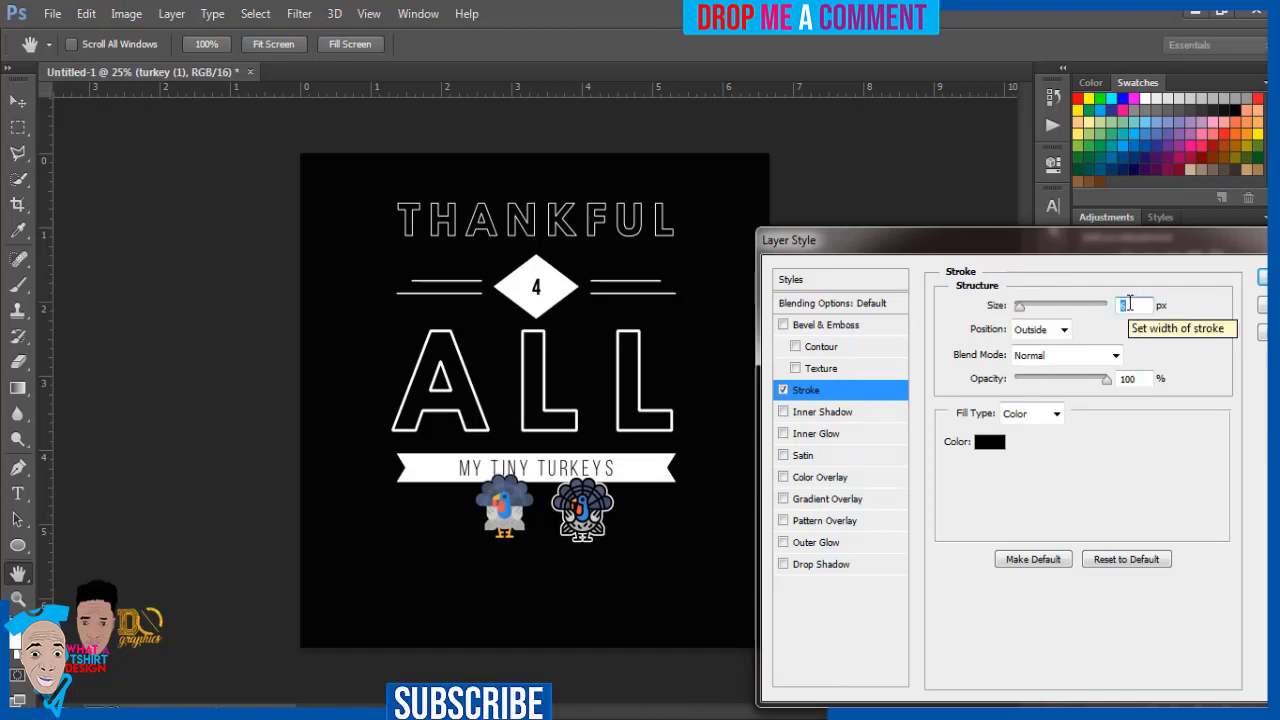
pyautogui.click(990, 441)
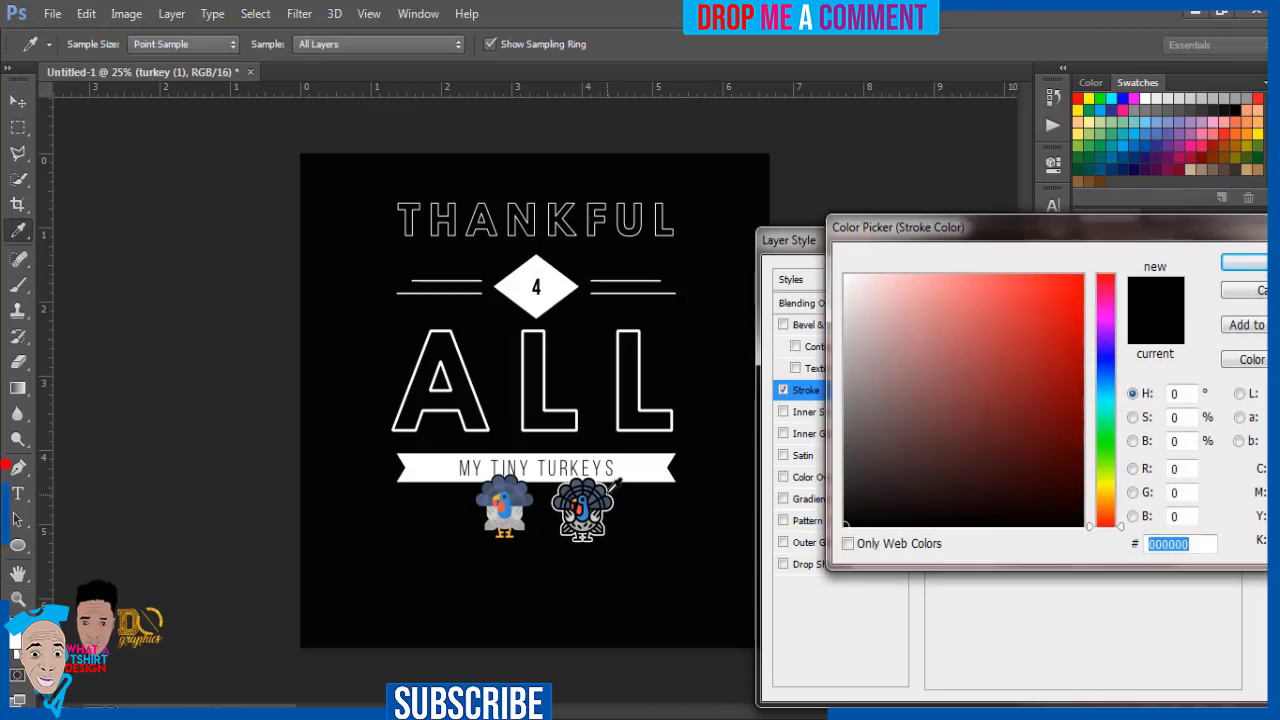
pyautogui.click(624, 474)
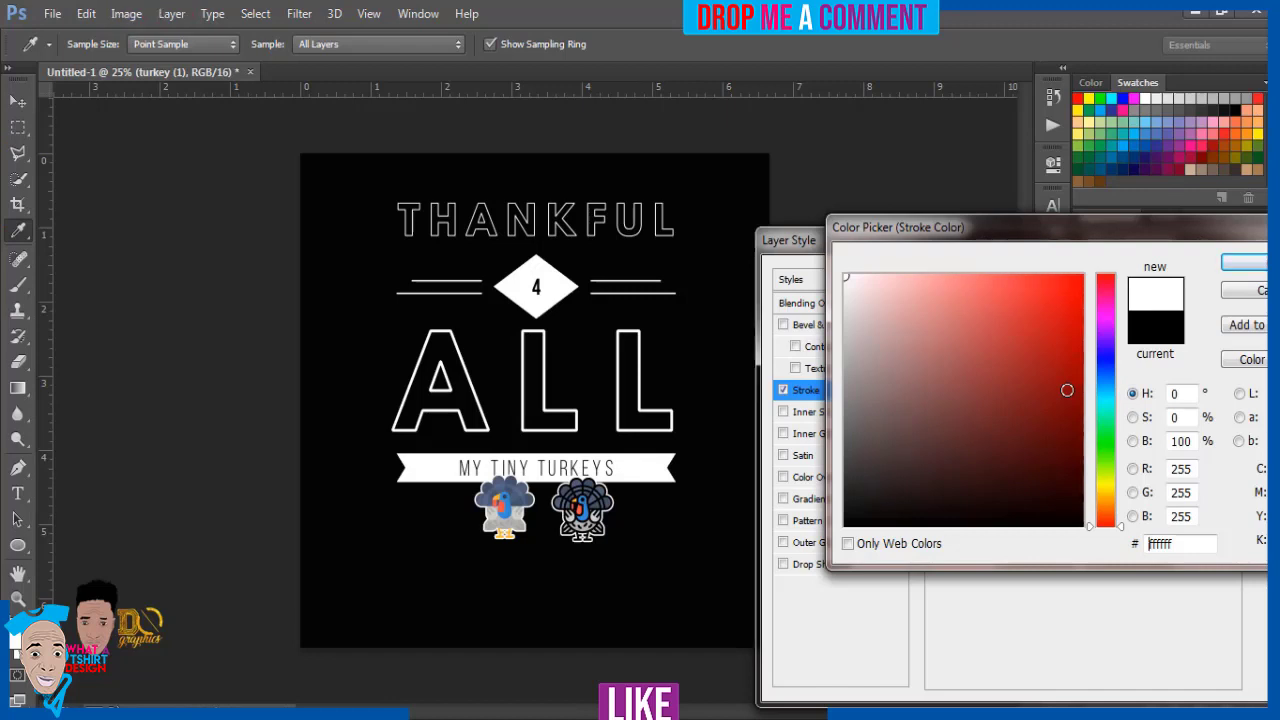
pyautogui.click(1258, 264)
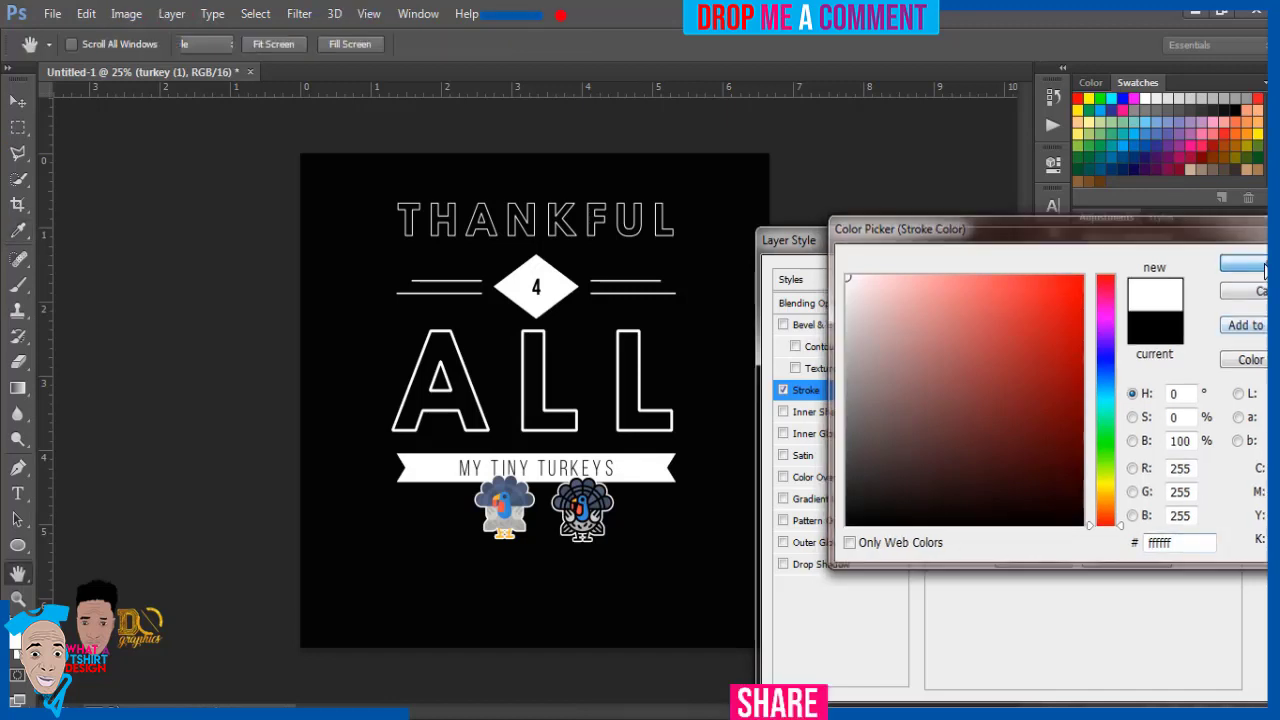
pyautogui.click(1262, 272)
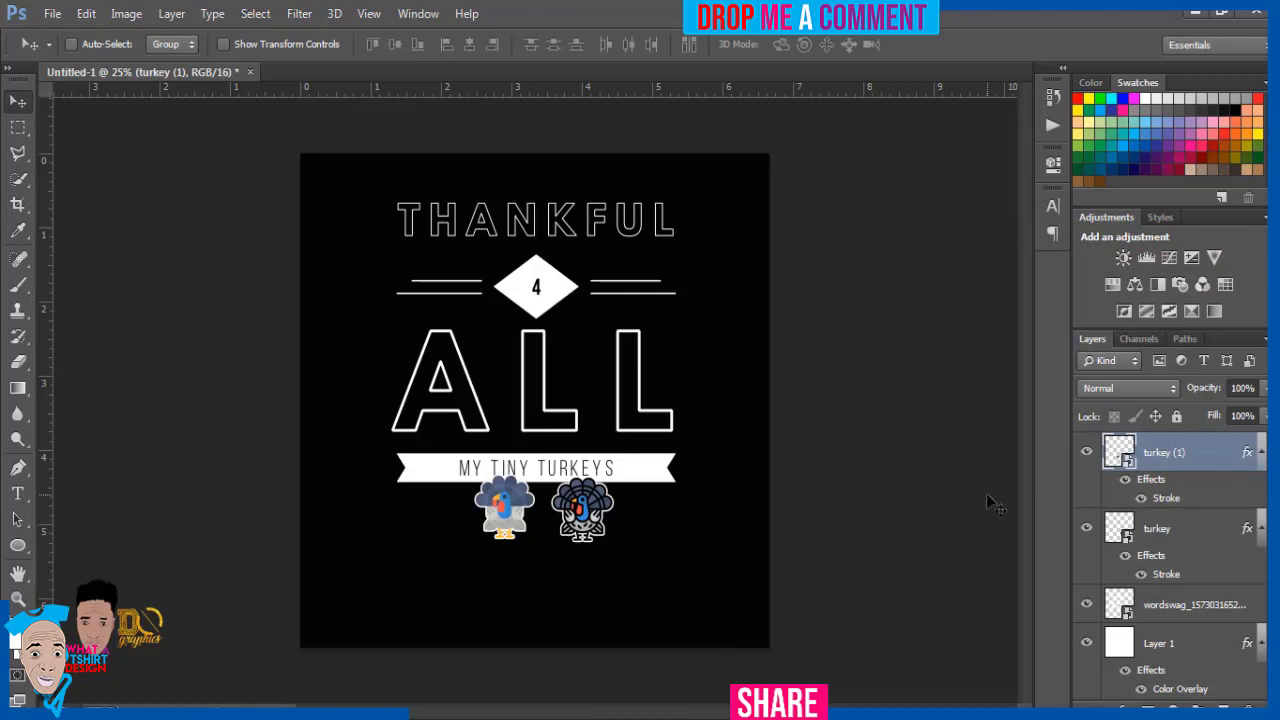
# - Move the two turkey stickers to the right and left ends of the banner
pyautogui.click(1152, 527)
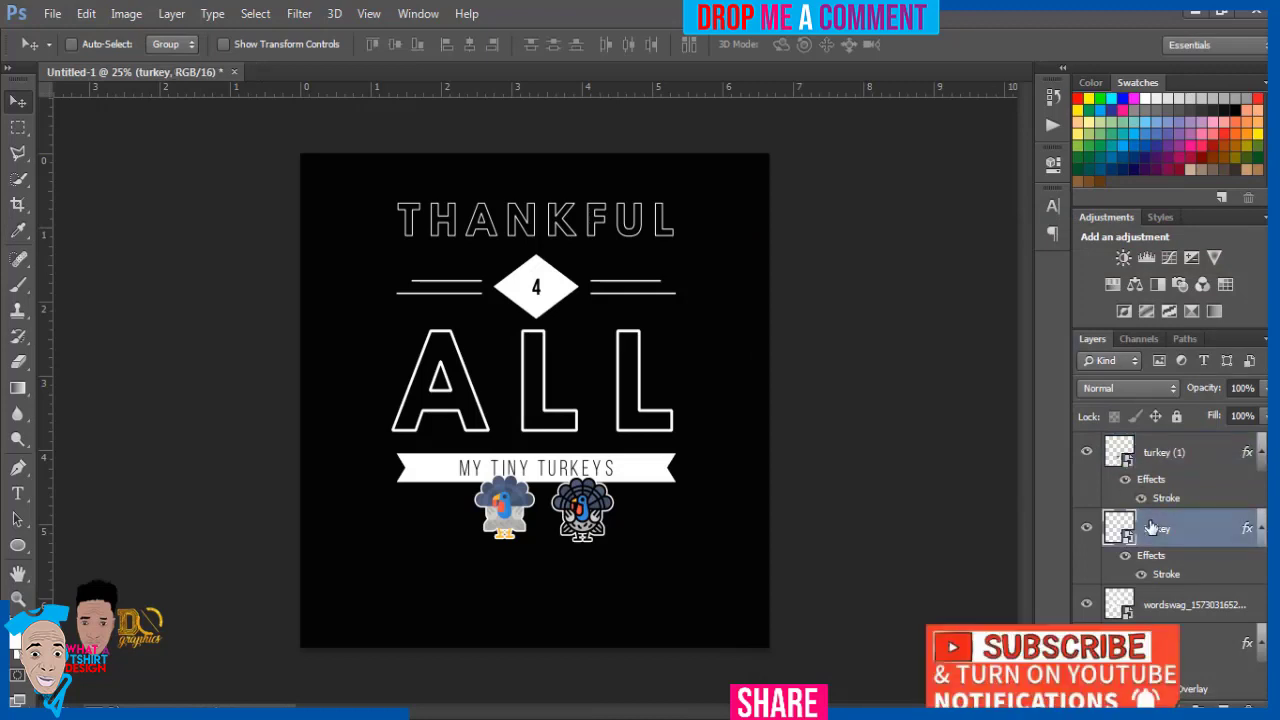
pyautogui.hotkey('shift', 'Left')
pyautogui.hotkey('shift', 'Left')
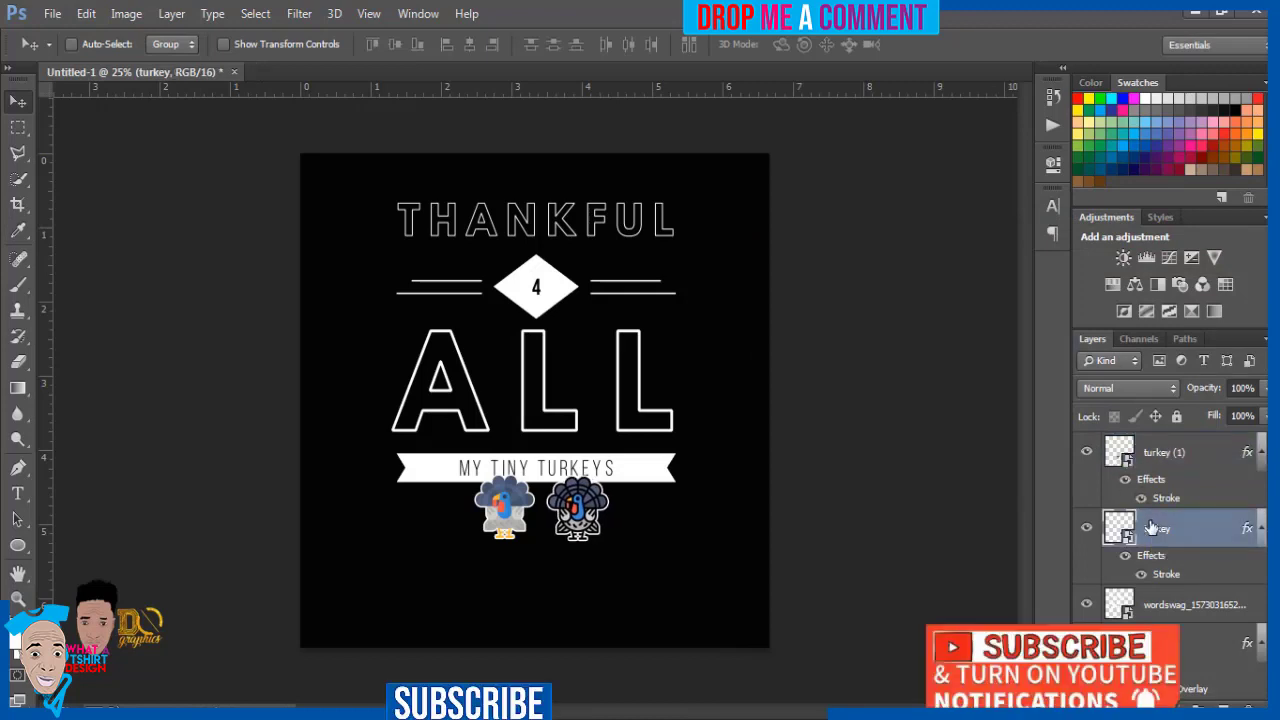
pyautogui.hotkey('shift', 'Left')
pyautogui.hotkey('shift', 'Left')
pyautogui.hotkey('shift', 'Left')
pyautogui.hotkey('shift', 'Left')
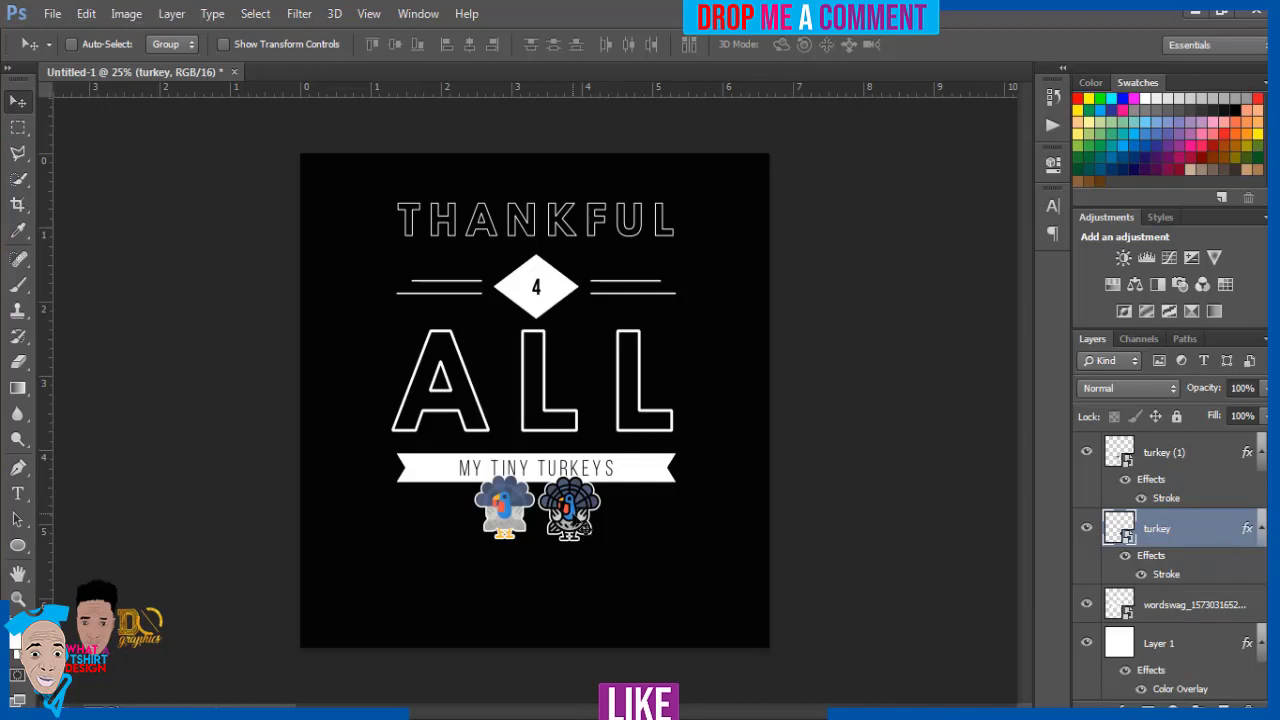
pyautogui.moveTo(580, 520)
pyautogui.mouseDown()
pyautogui.moveTo(700, 477)
pyautogui.moveTo(683, 476)
pyautogui.mouseUp()
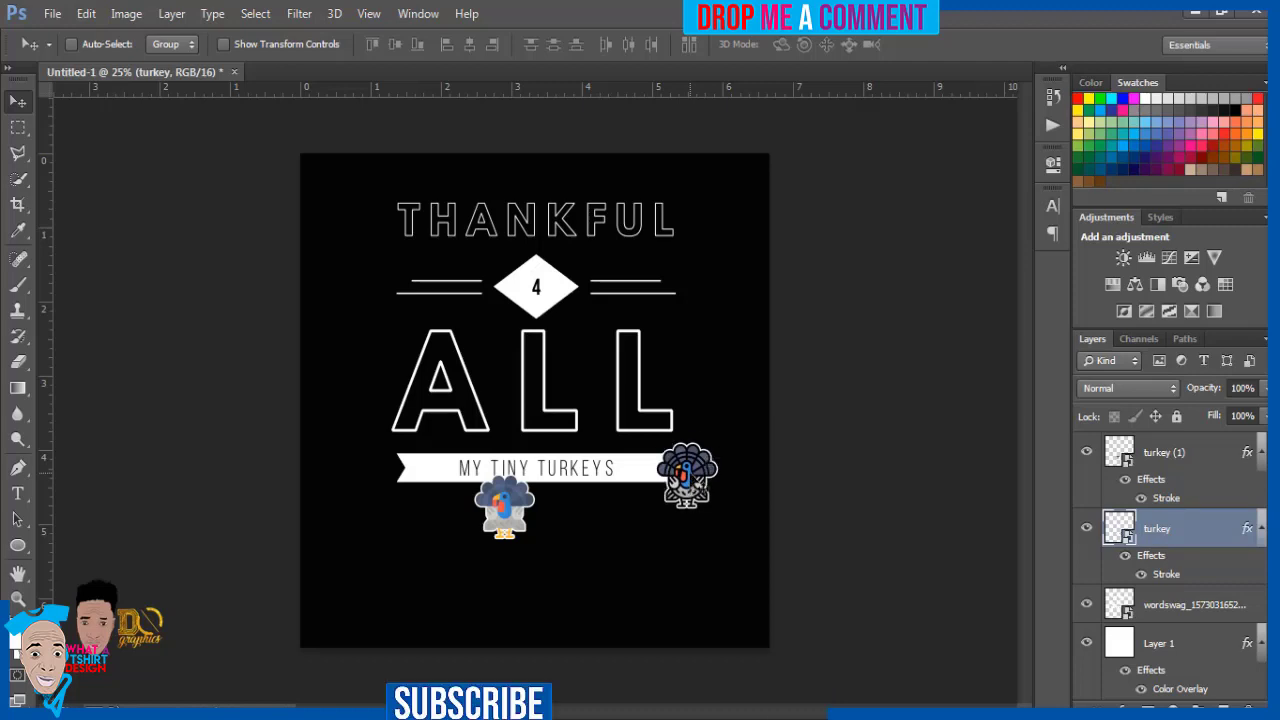
pyautogui.click(1148, 455)
pyautogui.moveTo(503, 512); pyautogui.dragTo(387, 482)
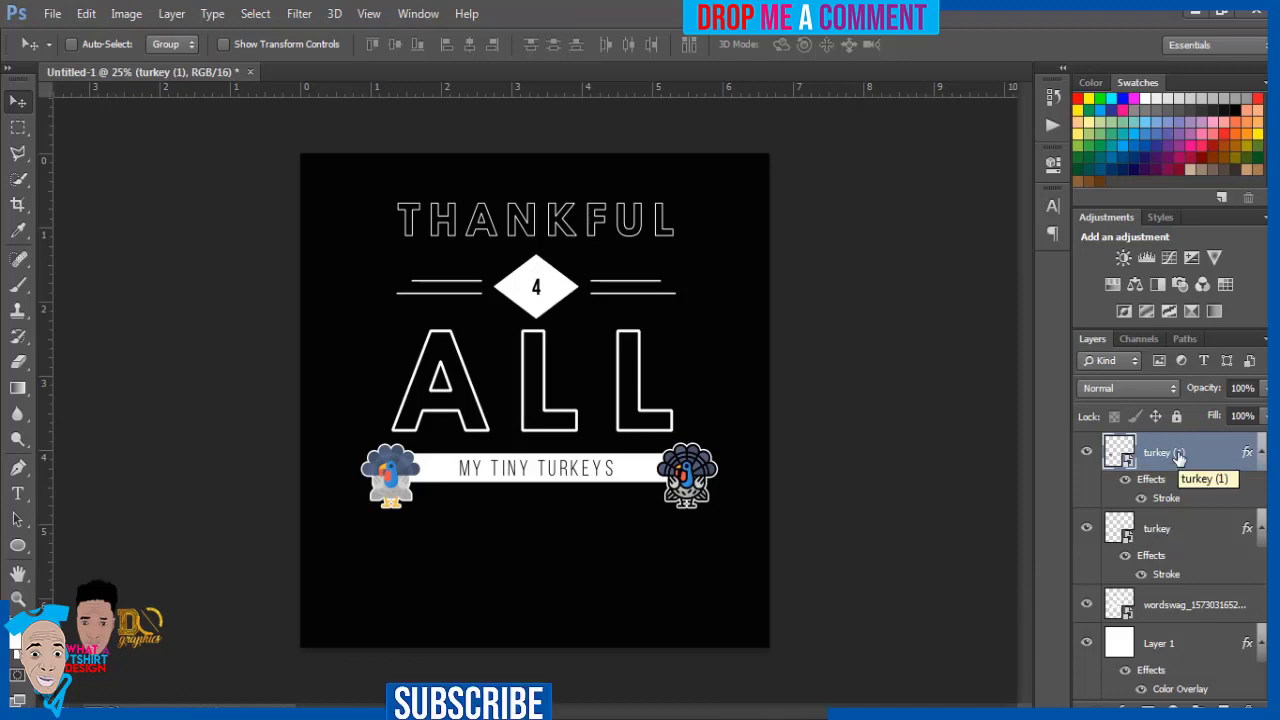
# - Select both turkeys plus the lettering and nudge the whole design down five steps
pyautogui.keyDown('shift'); pyautogui.click(1174, 527); pyautogui.keyUp('shift')
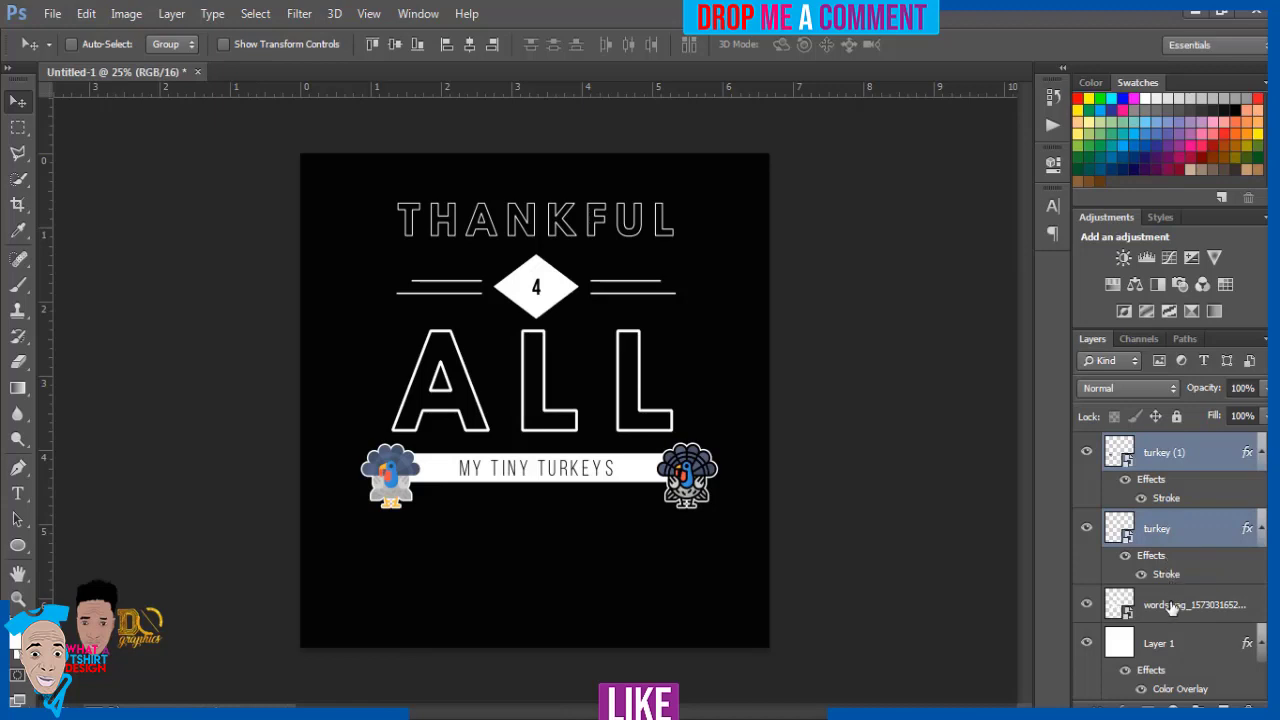
pyautogui.keyDown('shift'); pyautogui.click(1174, 605); pyautogui.keyUp('shift')
pyautogui.press('Down')
pyautogui.press('Down')
pyautogui.press('Down')
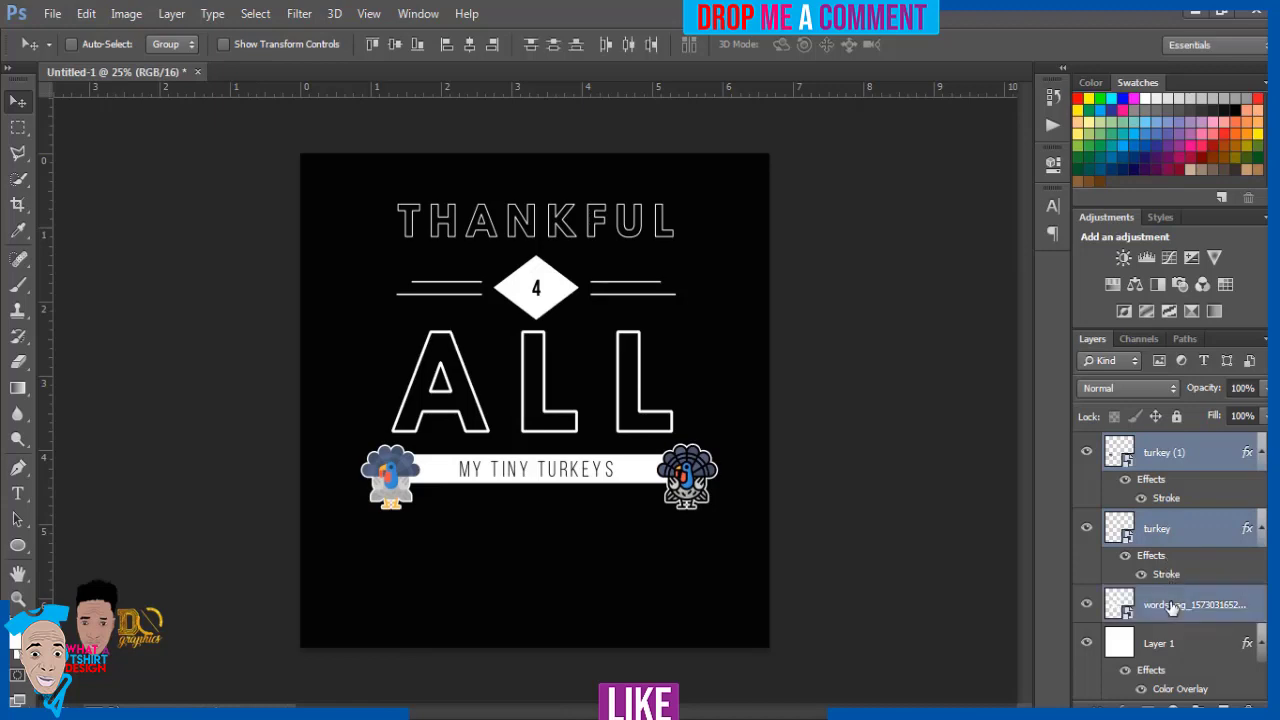
pyautogui.press('Down')
pyautogui.press('Down')
pyautogui.press('Down')
pyautogui.press('Down')
pyautogui.press('Down')
pyautogui.press('Down')
pyautogui.press('Down')
pyautogui.press('Down')
pyautogui.press('Down')
pyautogui.press('Down')
pyautogui.press('Down')
pyautogui.press('Down')
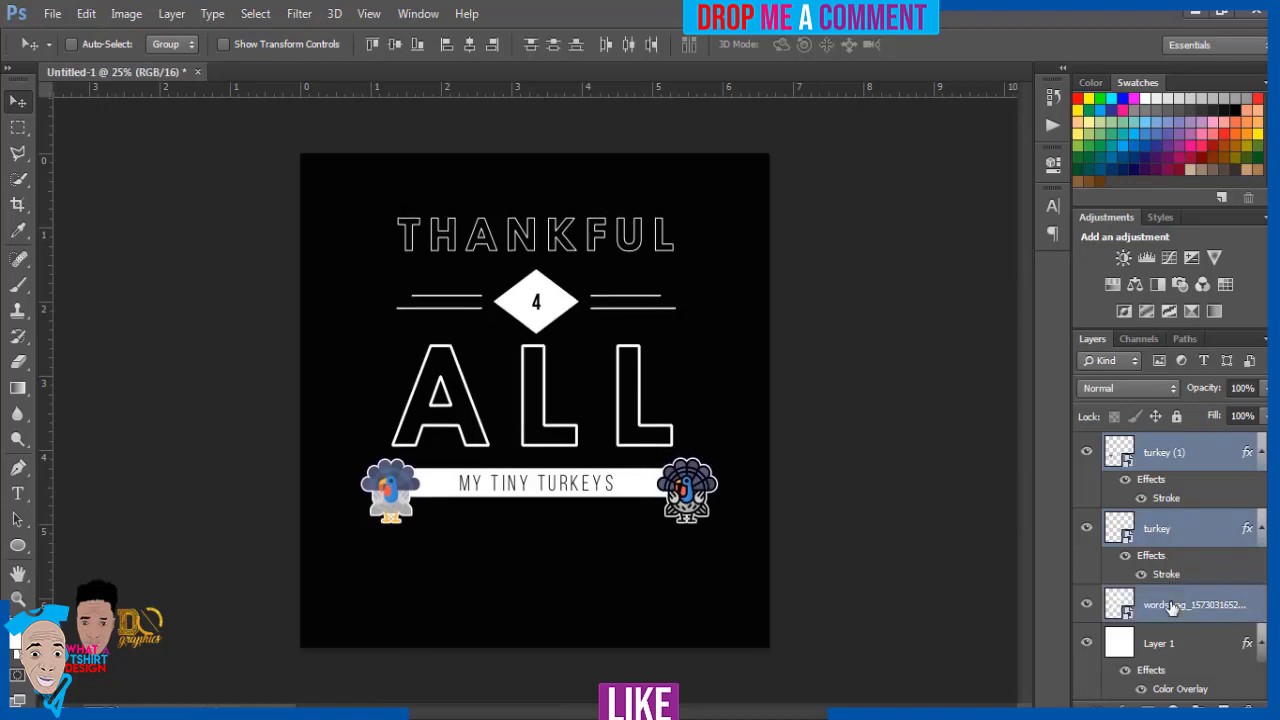
pyautogui.press('Down')
pyautogui.press('Down')
pyautogui.press('Down')
pyautogui.press('Down')
pyautogui.press('Down')
pyautogui.press('Down')
pyautogui.press('Down')
pyautogui.press('Down')
pyautogui.press('Down')
pyautogui.press('Down')
pyautogui.press('Down')
pyautogui.press('Down')
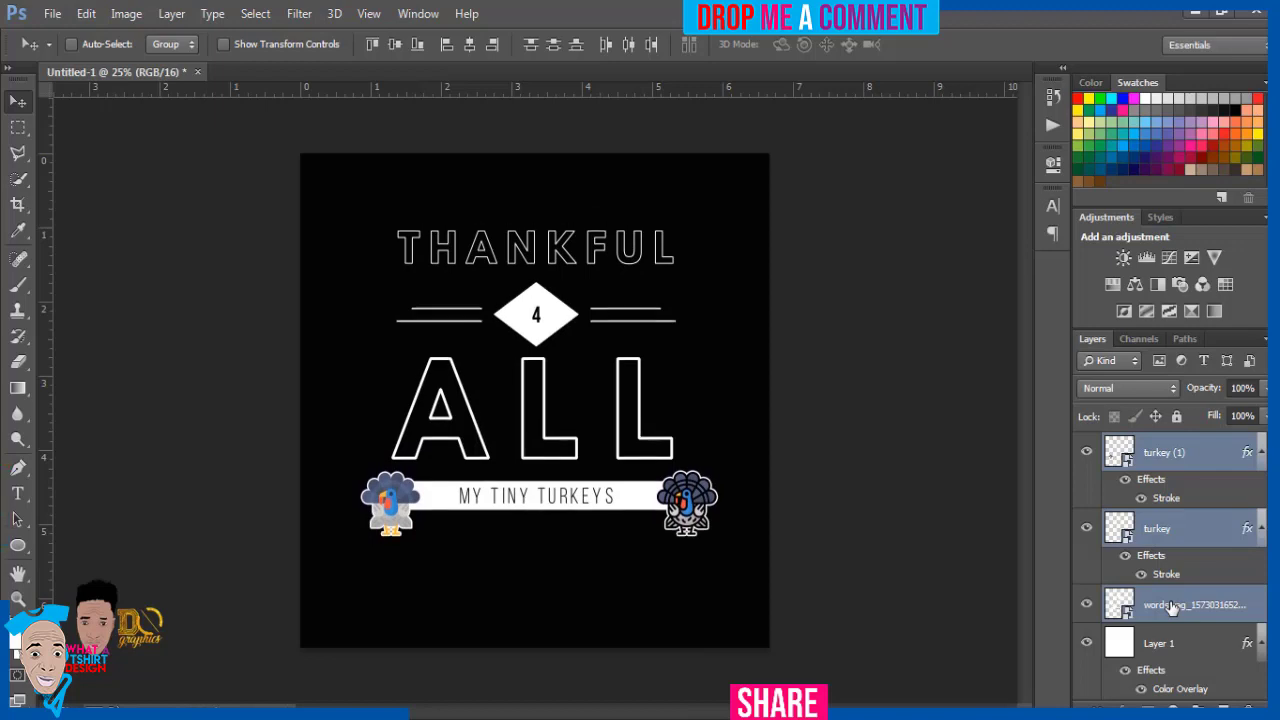
pyautogui.press('Down')
pyautogui.press('Down')
pyautogui.press('Down')
pyautogui.press('Down')
pyautogui.press('Down')
pyautogui.press('Down')
pyautogui.press('Down')
pyautogui.press('Down')
pyautogui.press('Down')
pyautogui.press('Down')
pyautogui.press('Down')
pyautogui.press('Down')
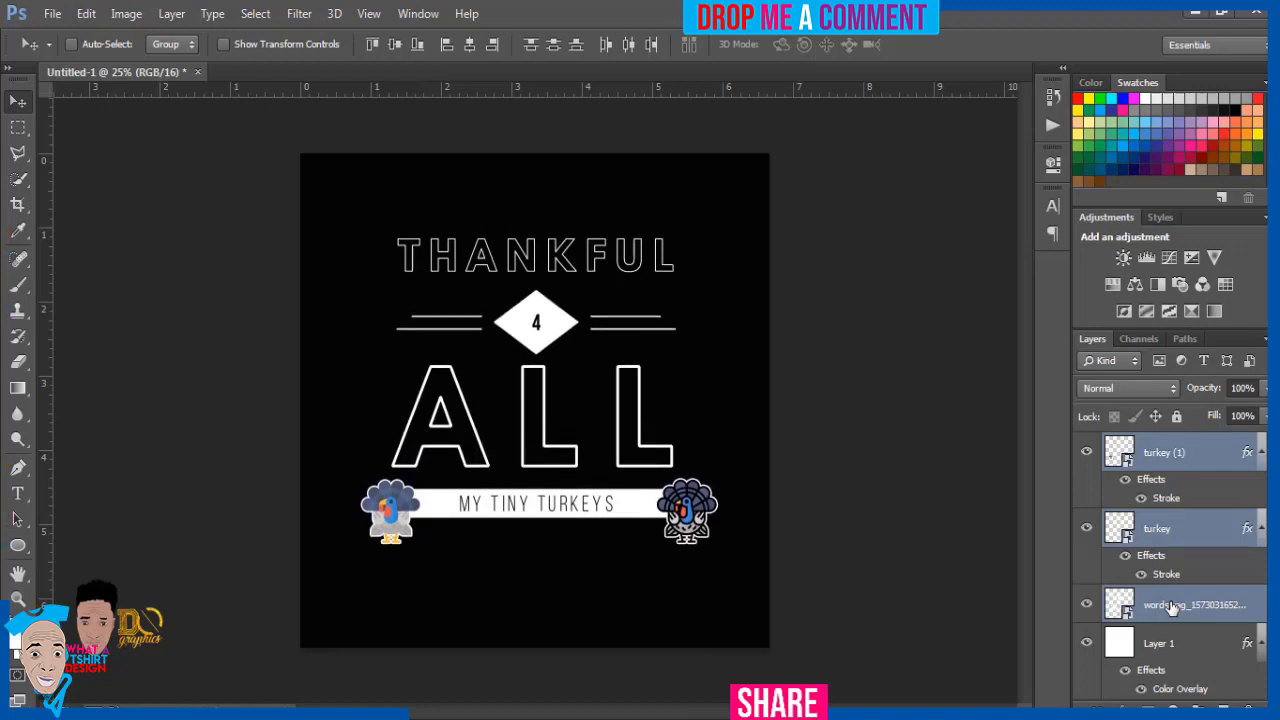
pyautogui.press('Down')
pyautogui.press('Down')
pyautogui.press('Down')
pyautogui.press('Down')
pyautogui.press('Down')
pyautogui.press('Down')
pyautogui.press('Down')
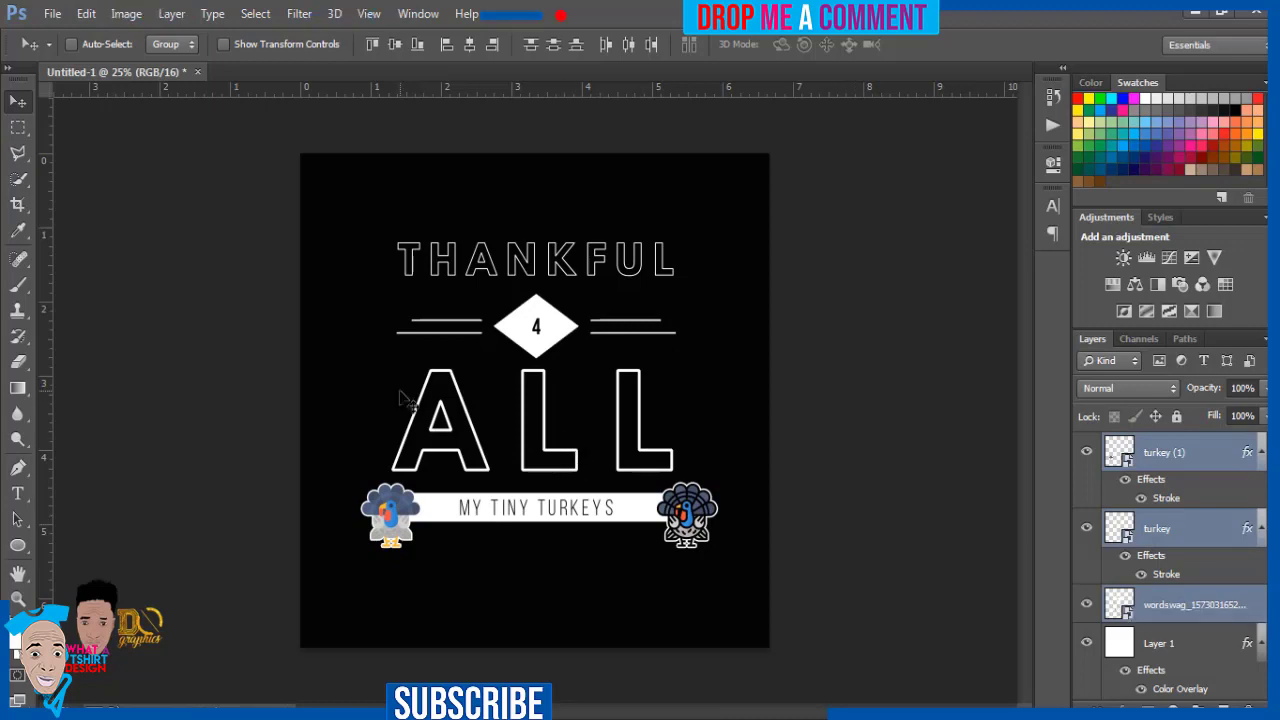
# - Hide the black Layer 1 background, leaving lettering and turkeys on transparency
pyautogui.click(53, 14)
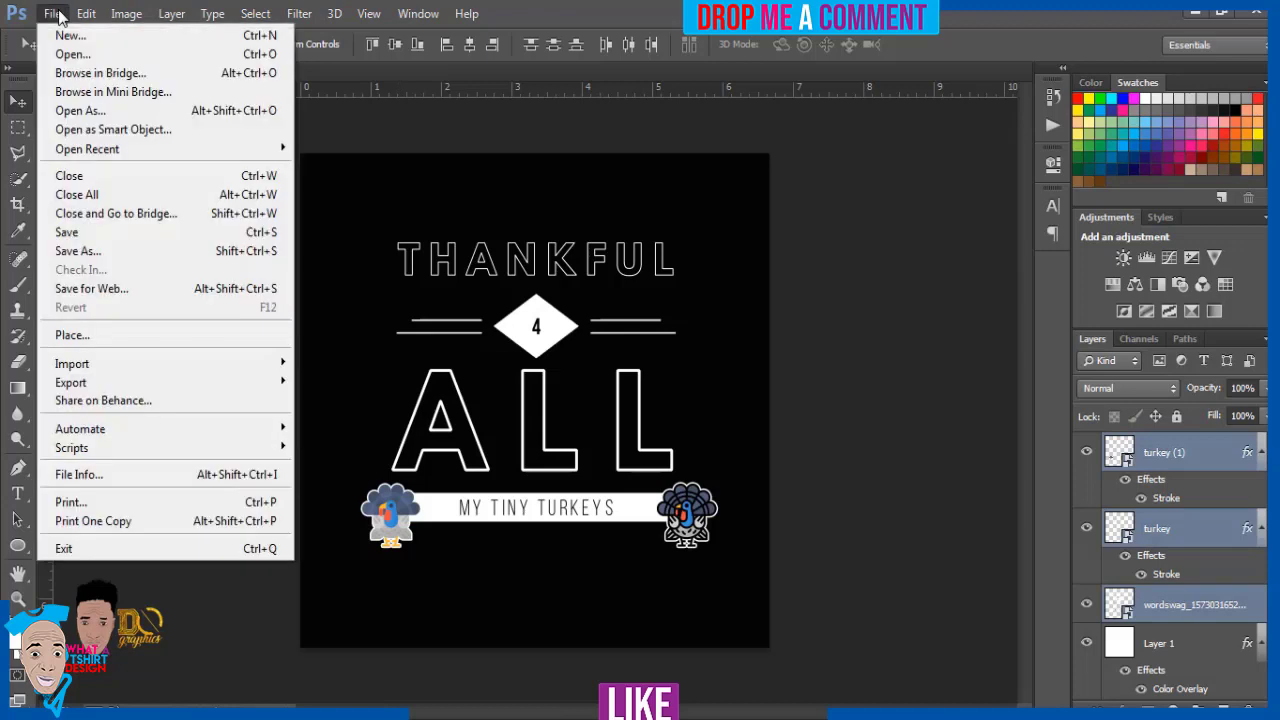
pyautogui.click(849, 254)
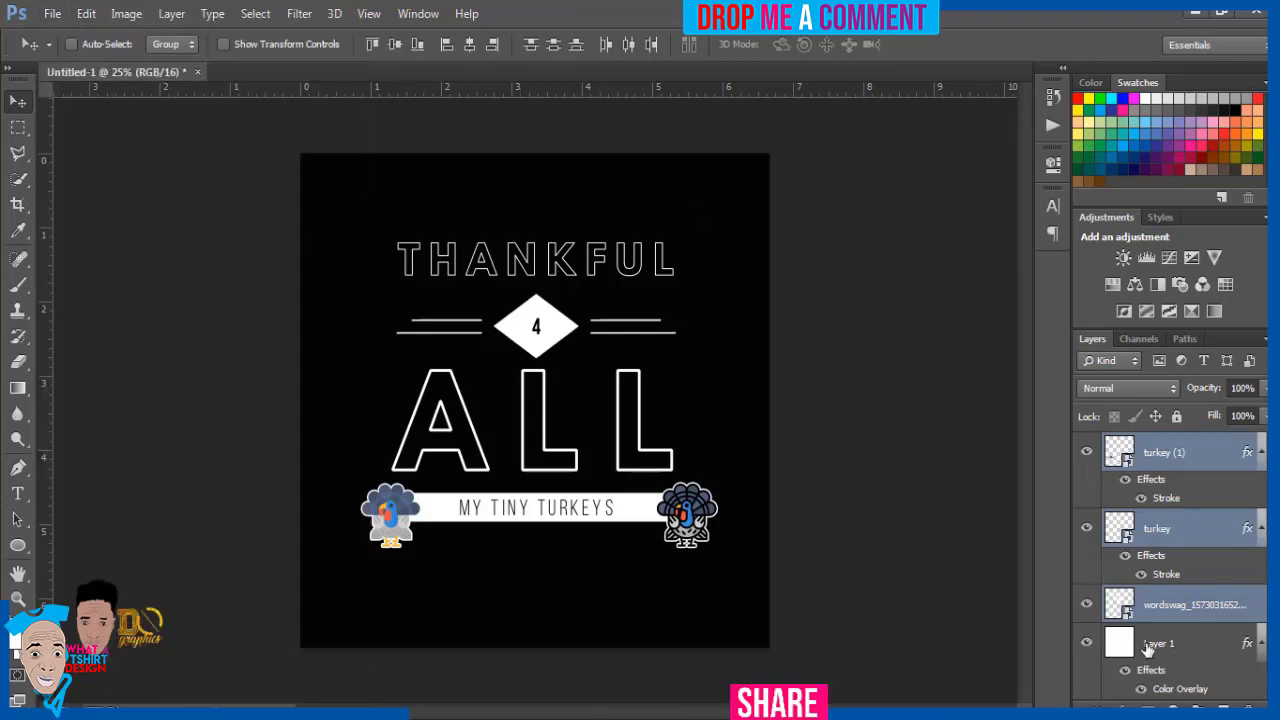
pyautogui.click(1088, 646)
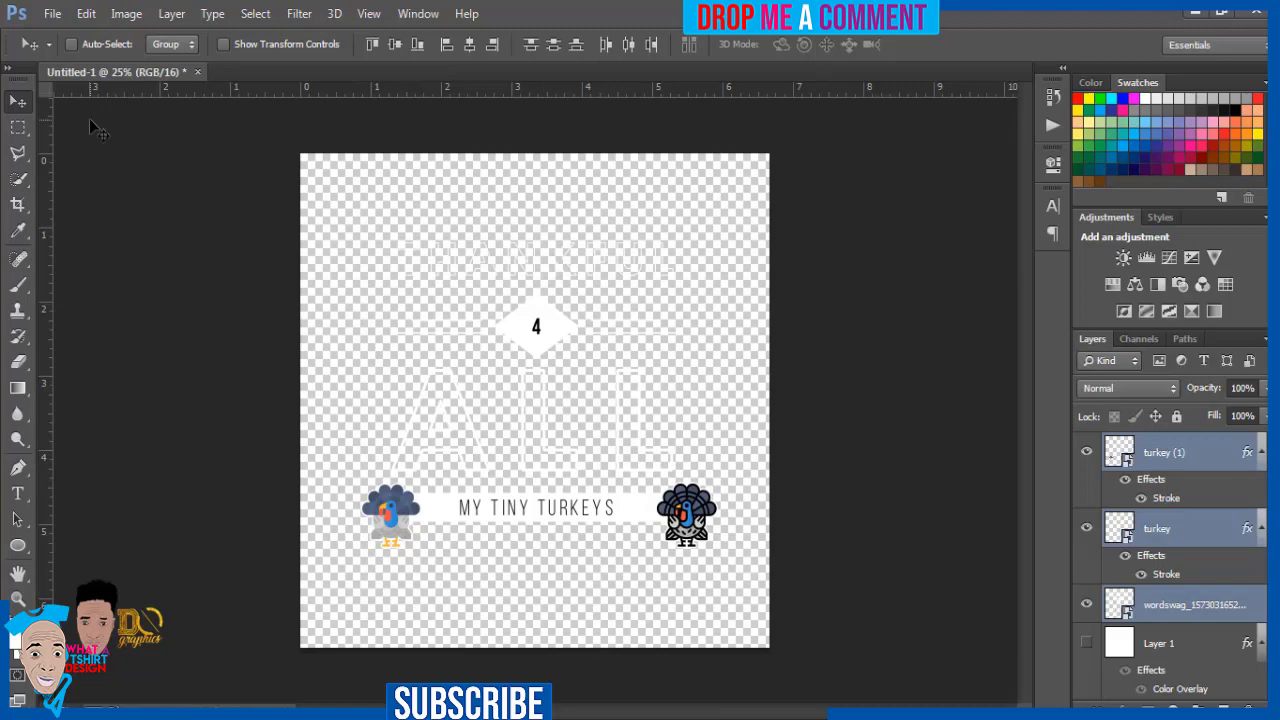
# - Save the design as a Photoshop PSD file named 'Thankful 1'
pyautogui.click(51, 14)
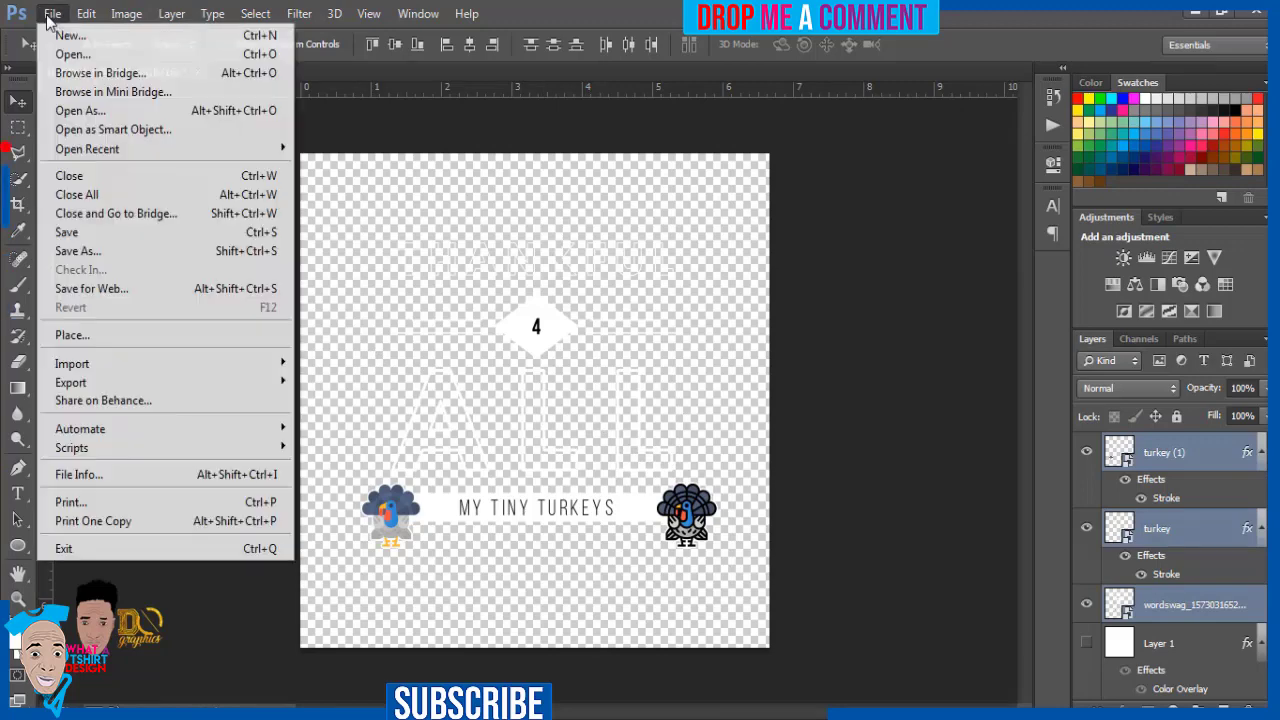
pyautogui.click(83, 253)
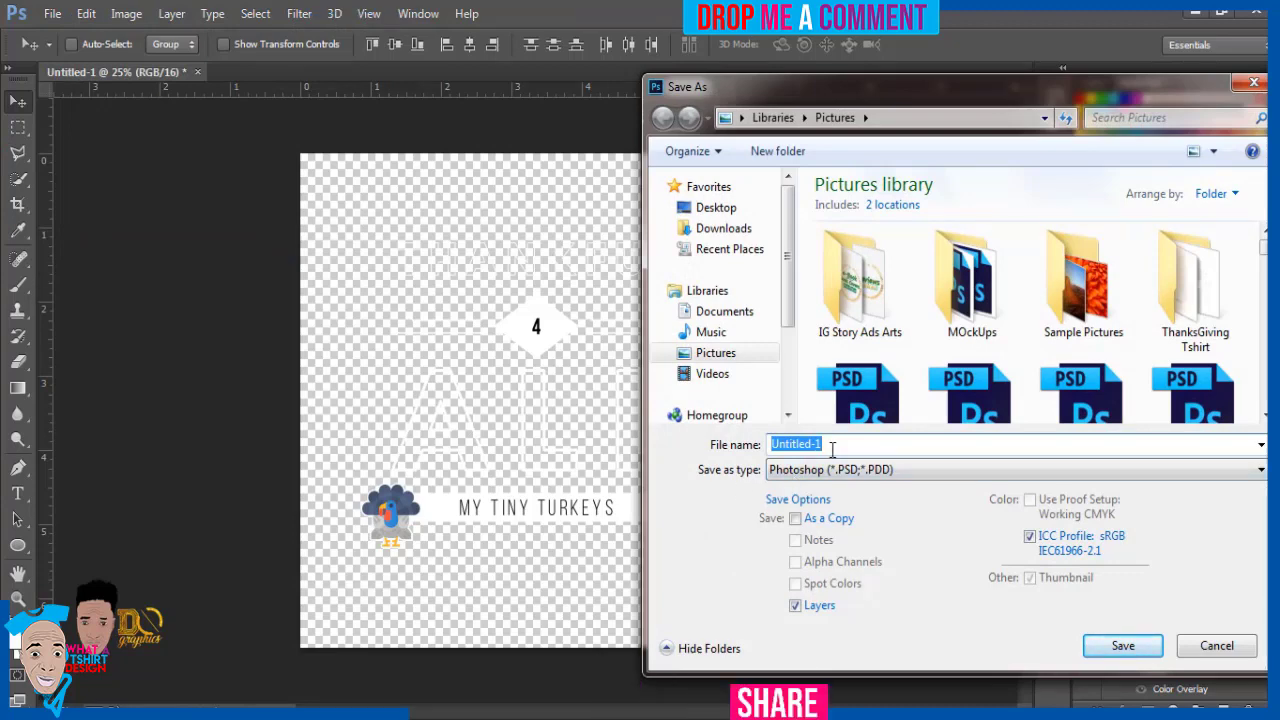
pyautogui.write('T')
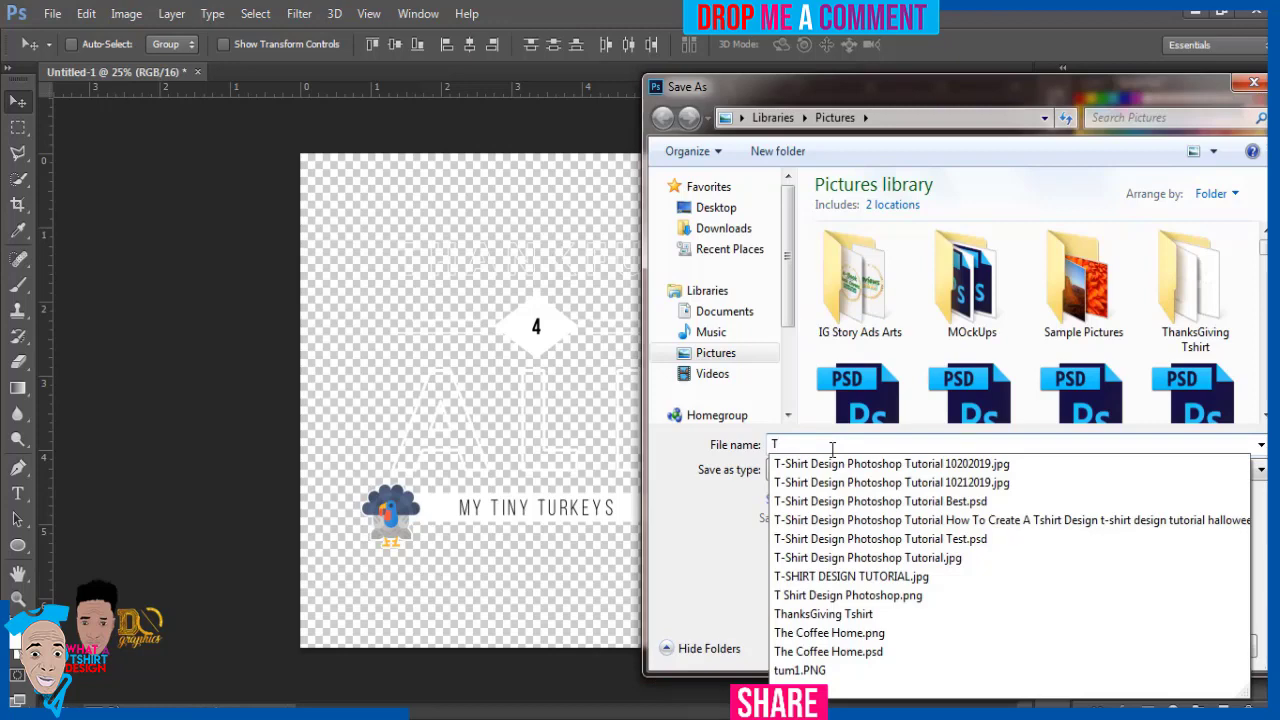
pyautogui.write('ha')
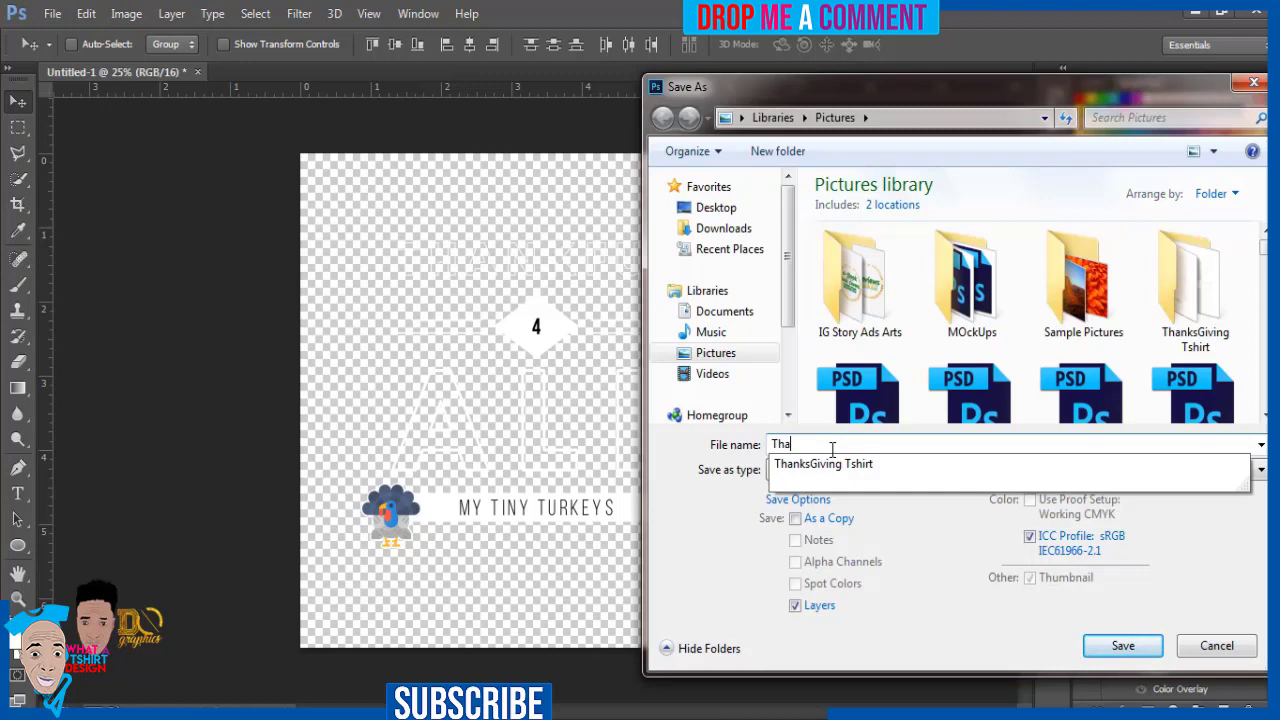
pyautogui.write('nk')
pyautogui.write('ful 1')
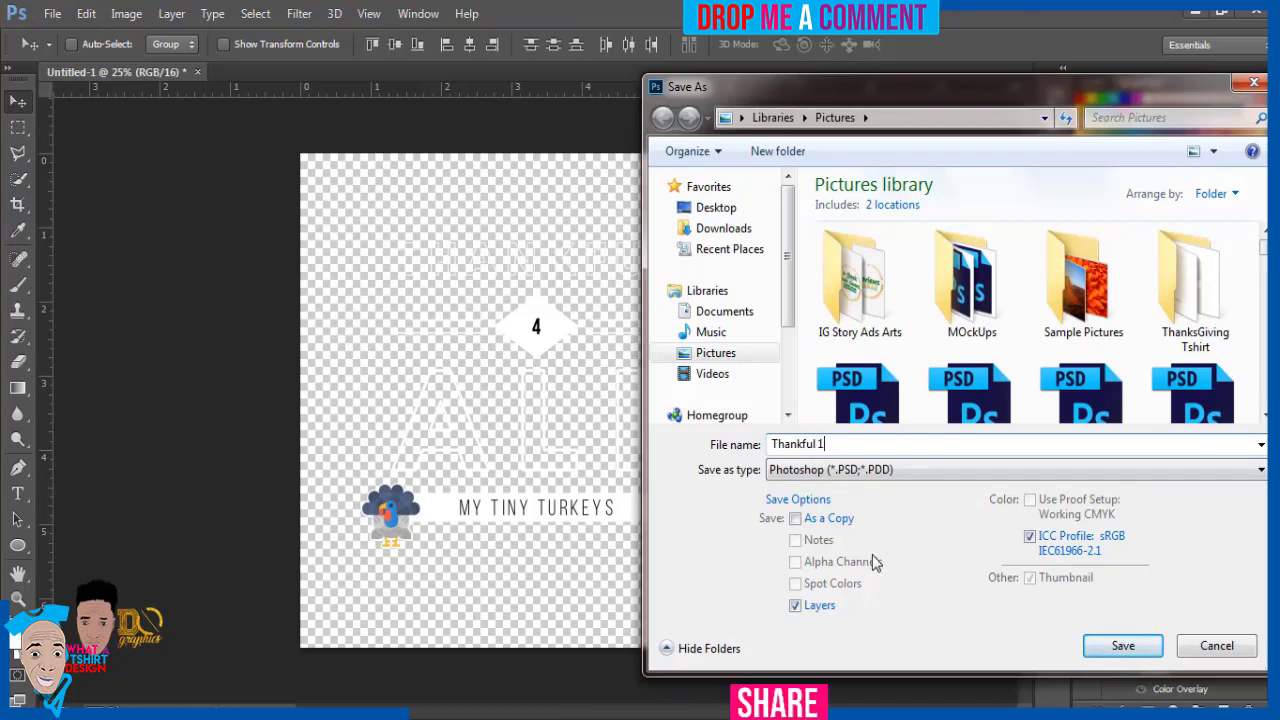
pyautogui.click(1104, 648)
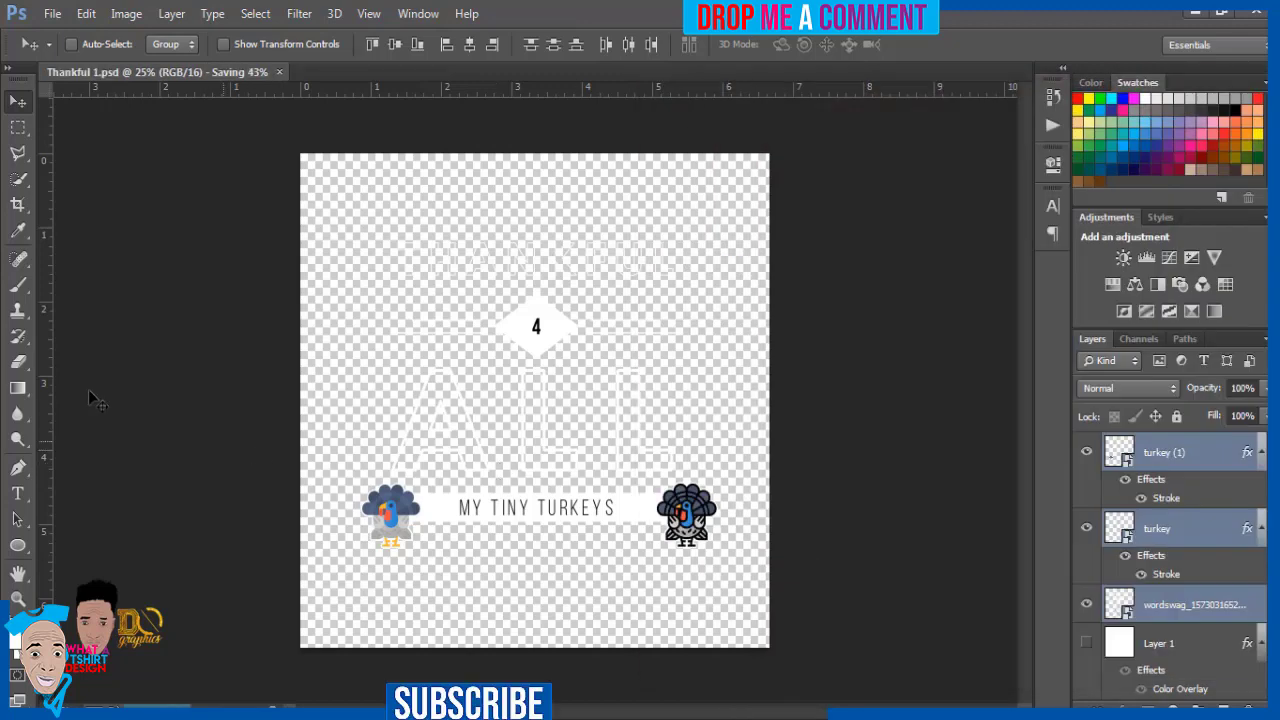
# - Save Thankful 1 again as a PNG, accepting the default PNG options
pyautogui.click(52, 14)
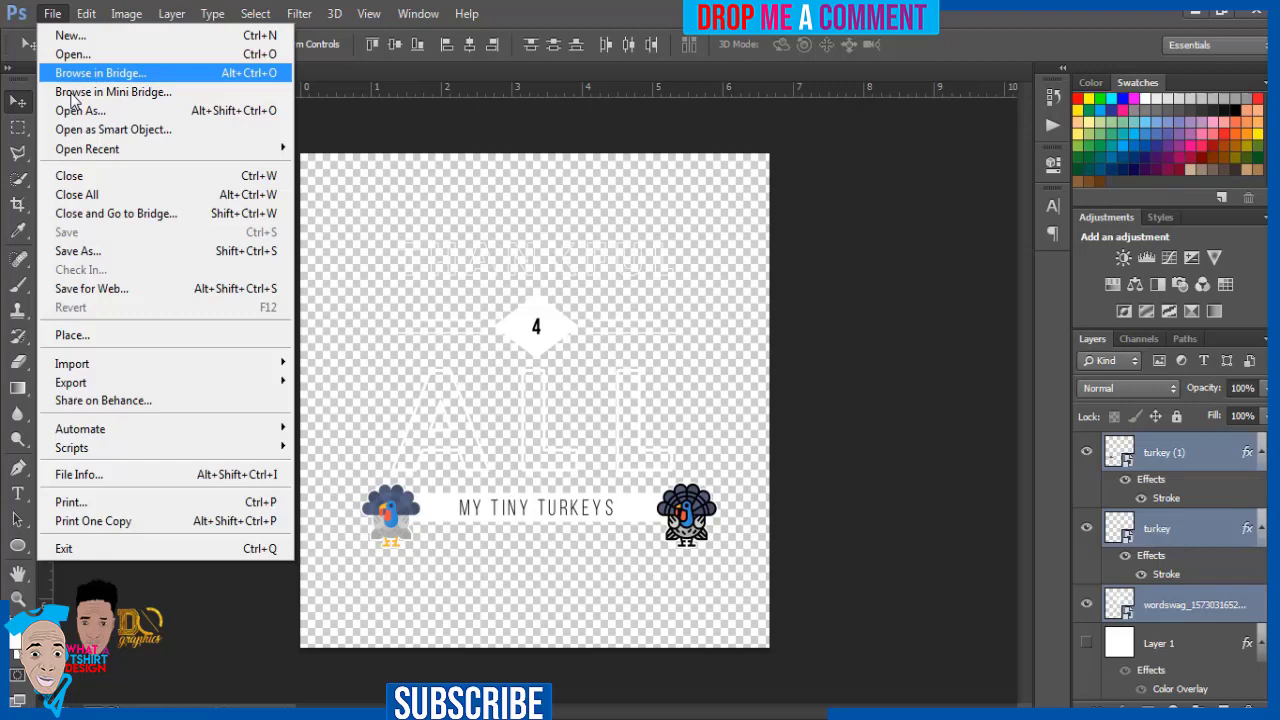
pyautogui.click(85, 251)
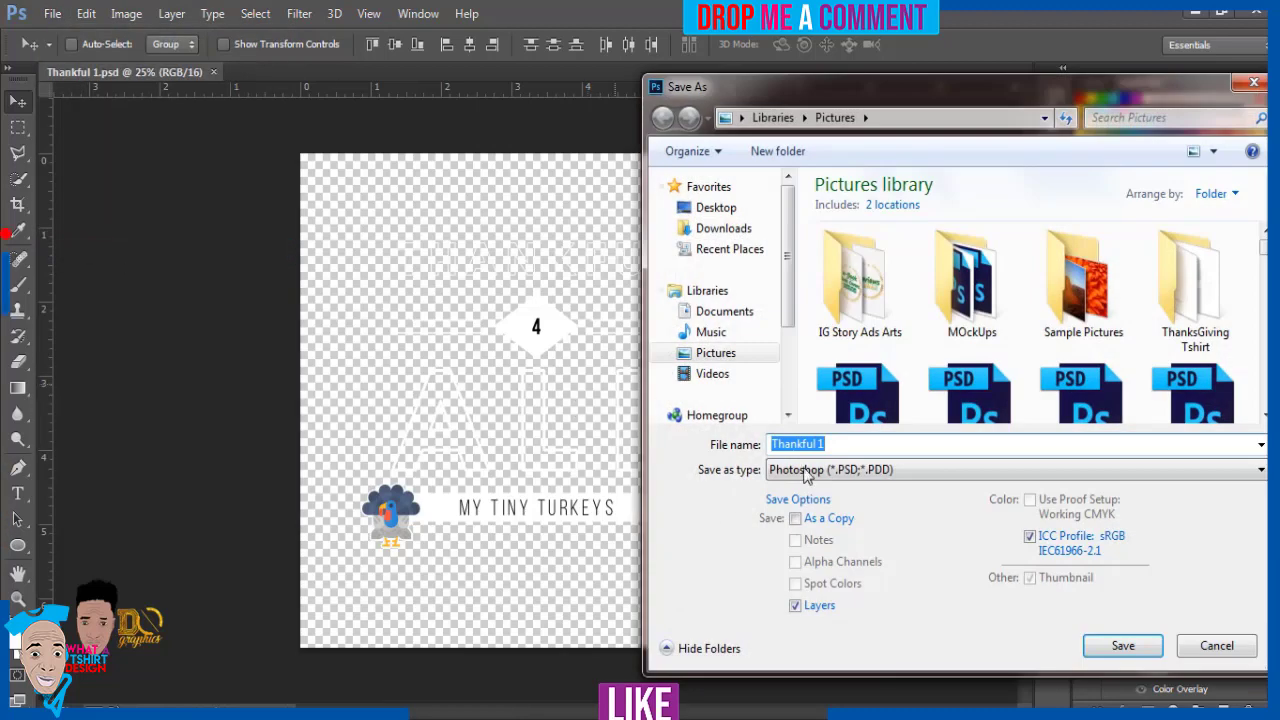
pyautogui.click(804, 474)
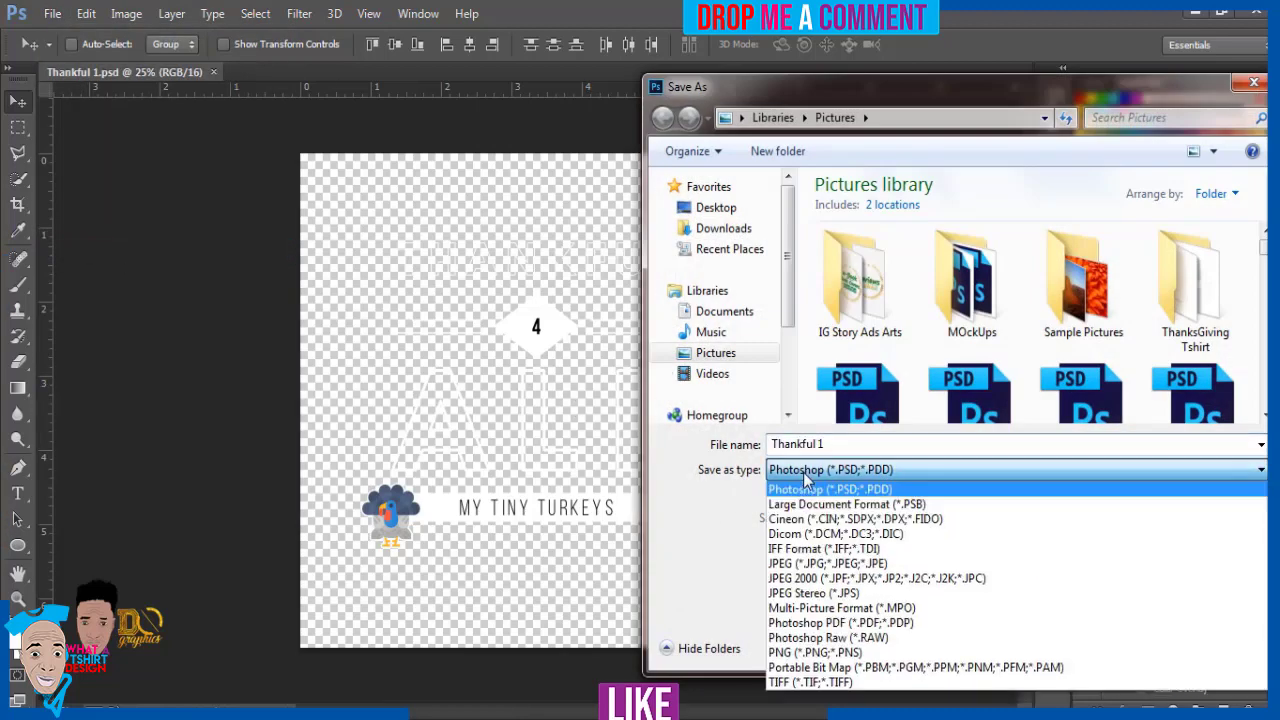
pyautogui.click(812, 654)
pyautogui.click(1125, 648)
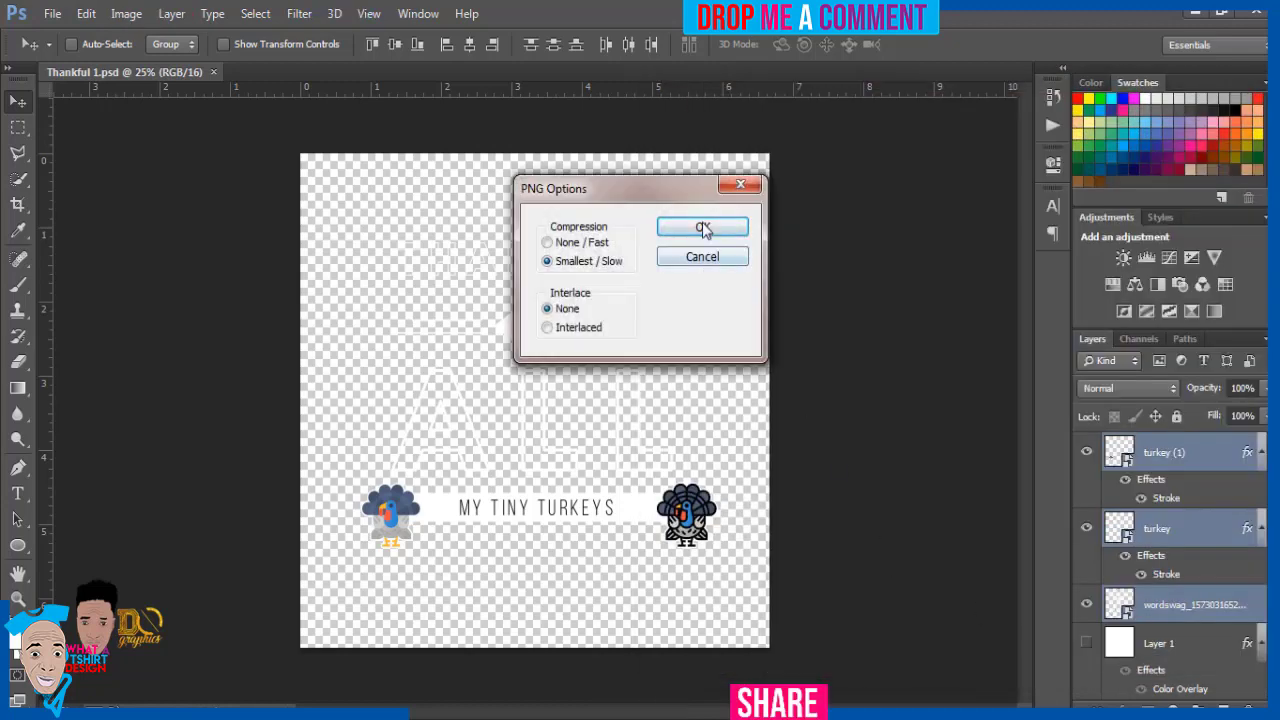
pyautogui.click(705, 227)
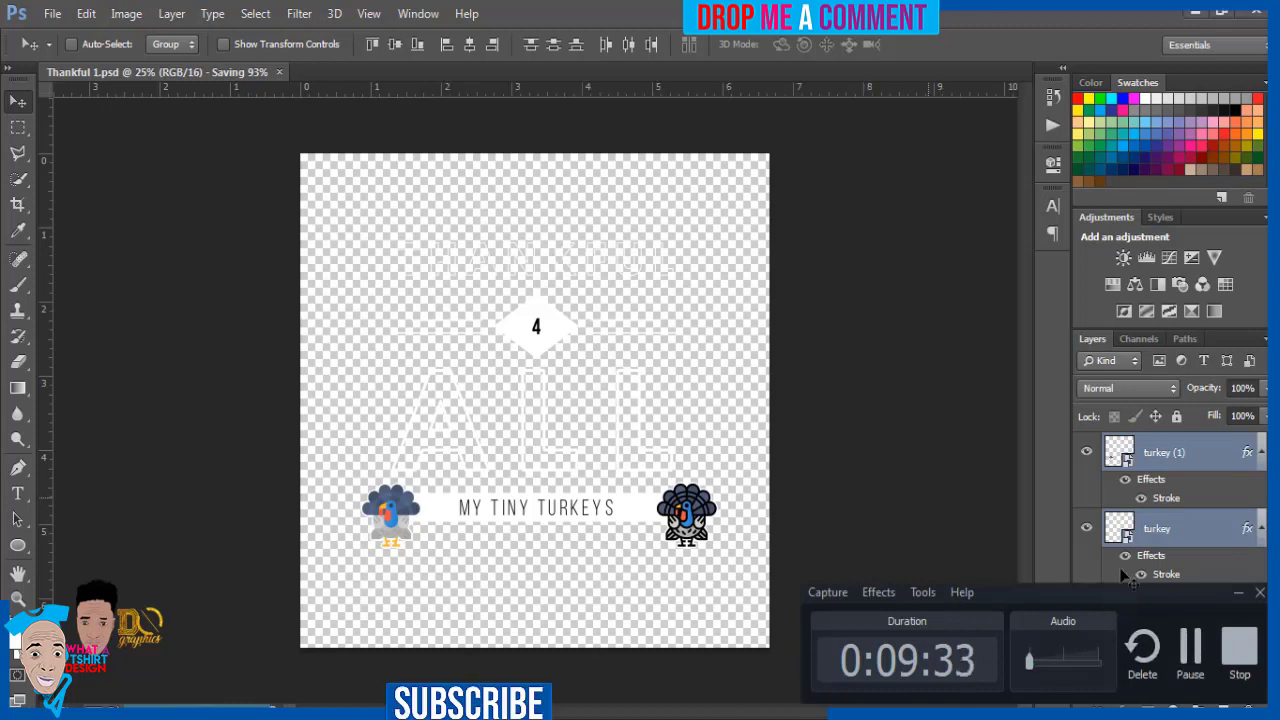
pyautogui.click(1238, 594)
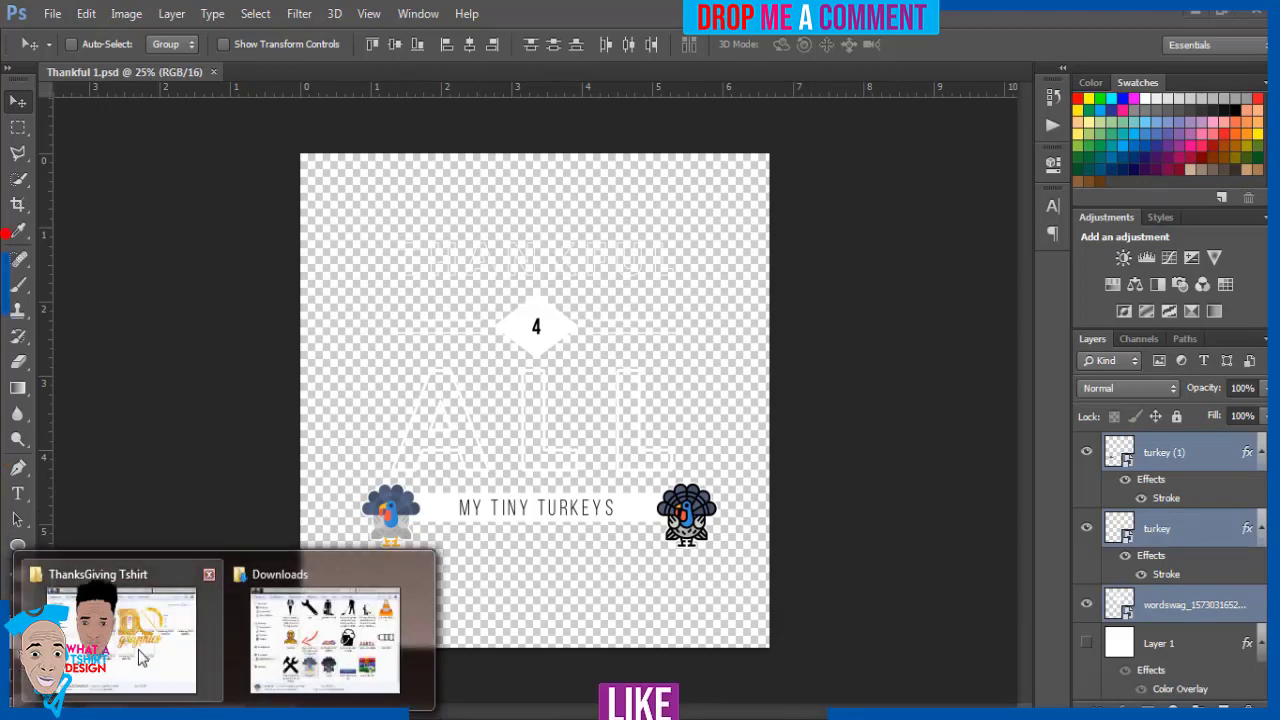
pyautogui.moveTo(120, 630)
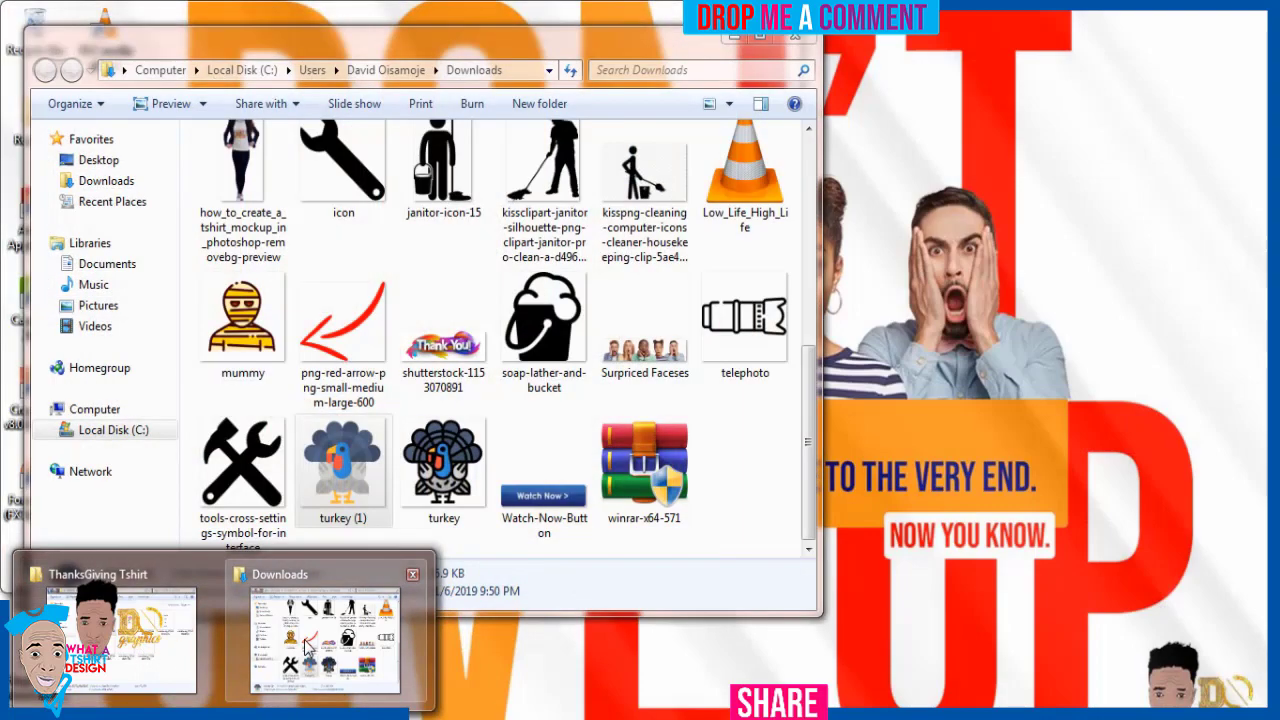
# - Open Female Tshirt MockUp.psd from Pictures > MOckUps in Photoshop
pyautogui.click(300, 630)
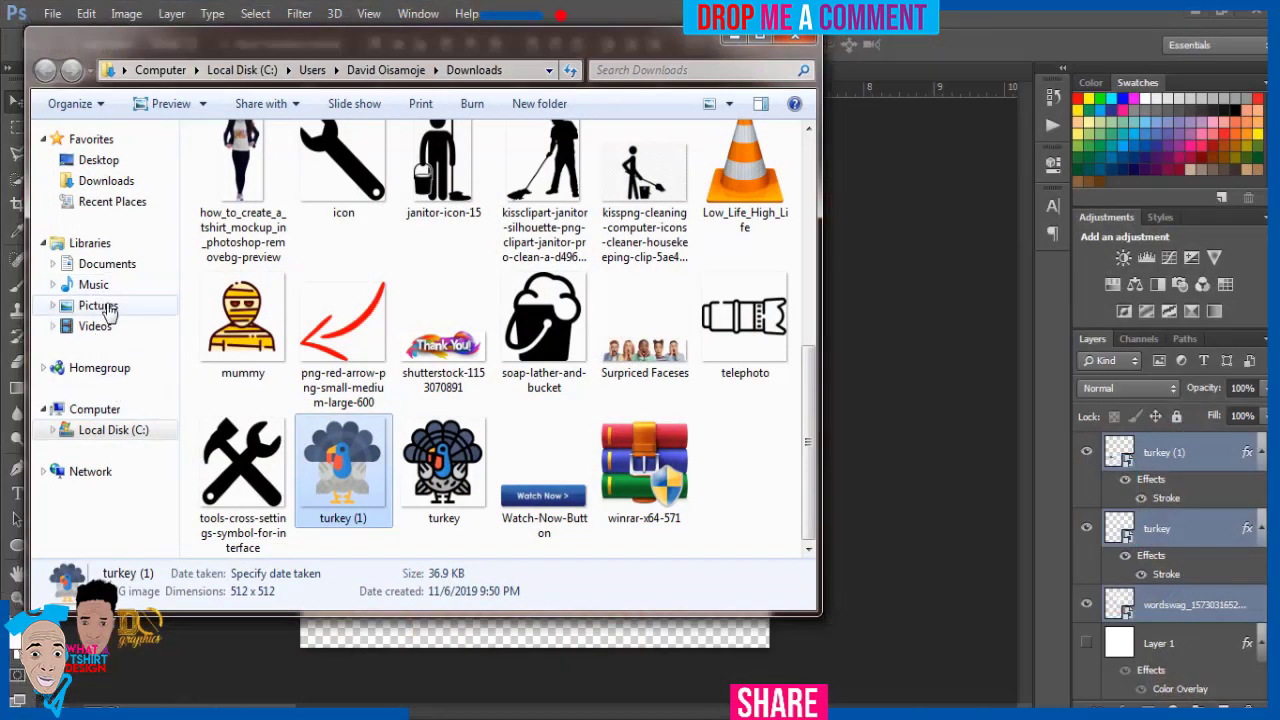
pyautogui.click(92, 304)
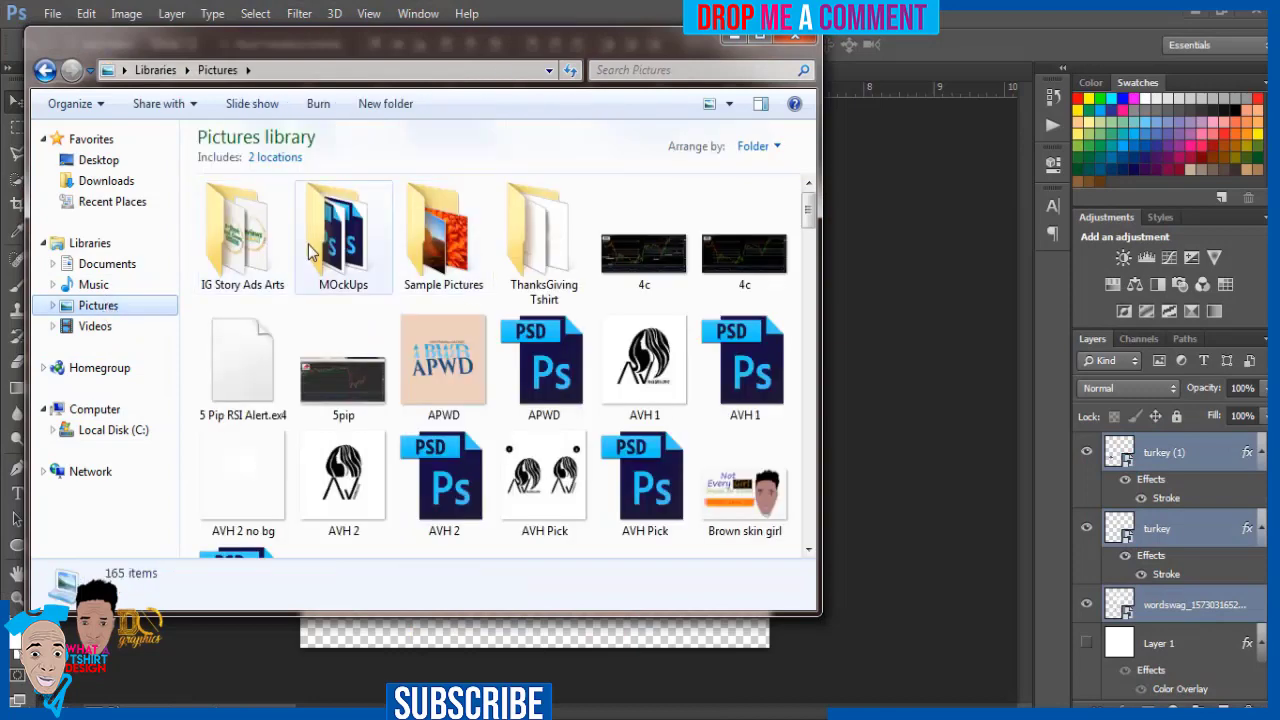
pyautogui.doubleClick(343, 232)
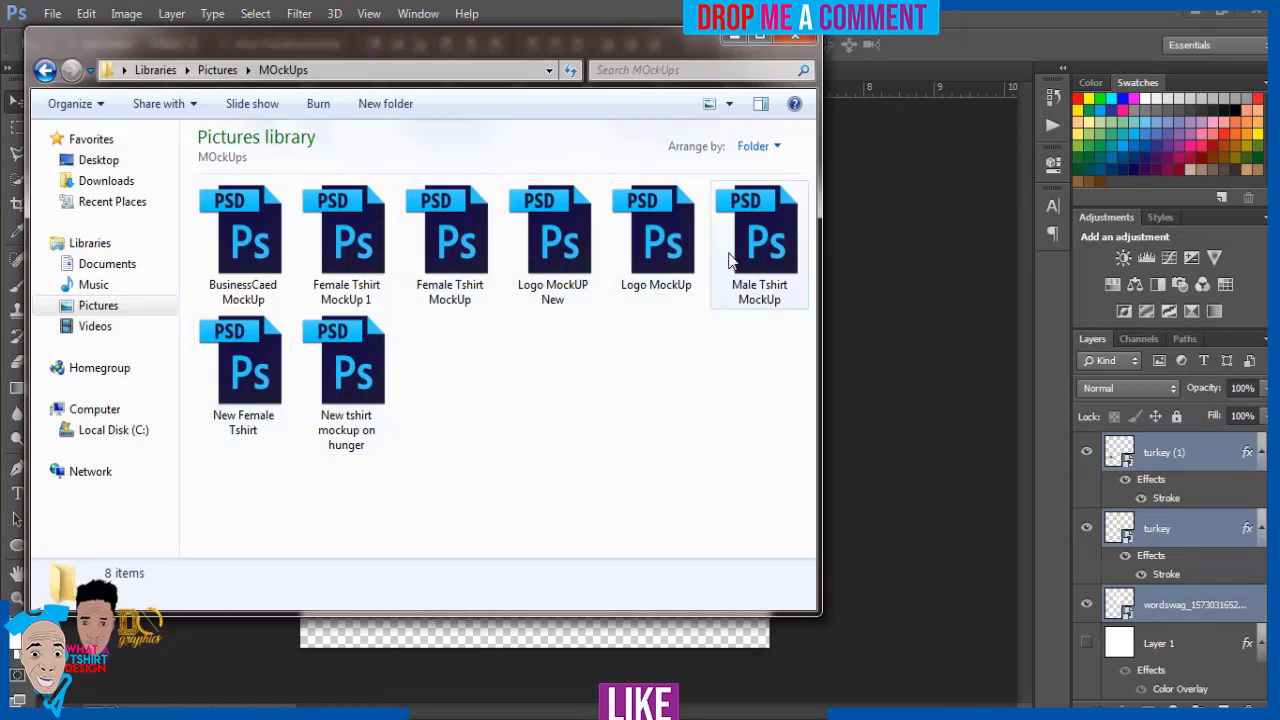
pyautogui.click(475, 280)
pyautogui.doubleClick(475, 280)
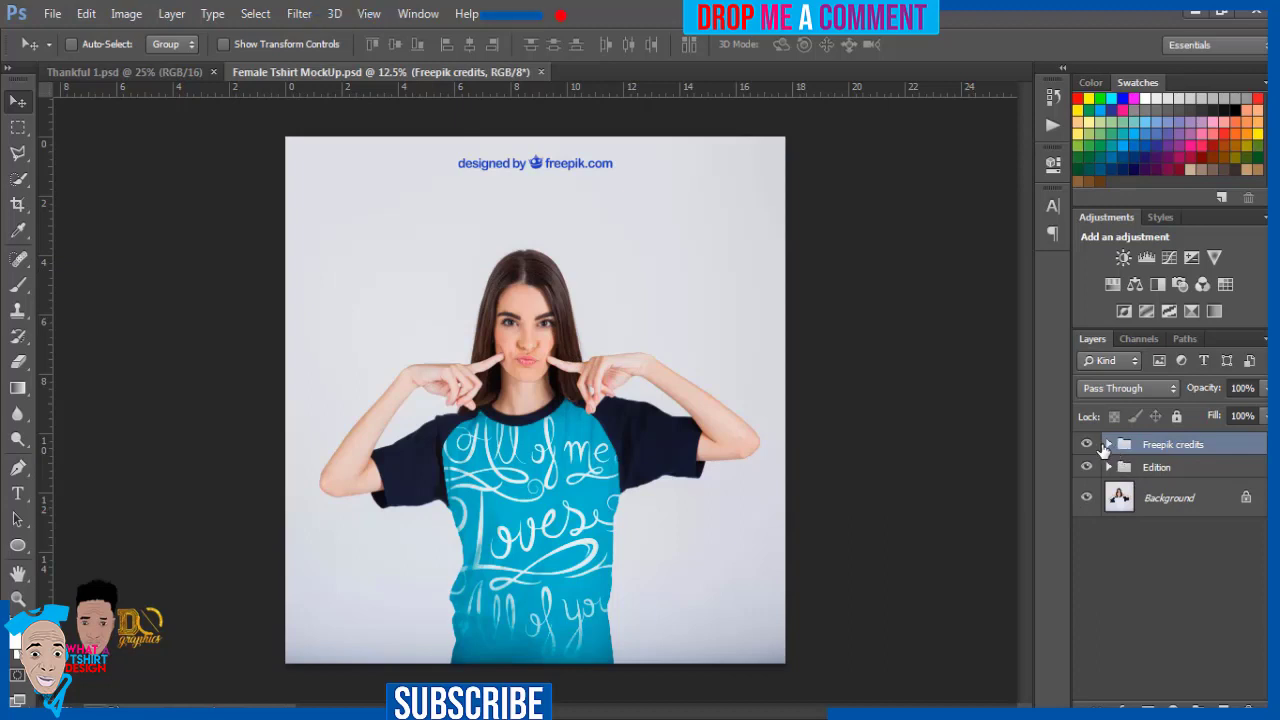
# - Hide the Freepik credit and expand the Edition and Tshirt groups to find the design layer
pyautogui.click(1087, 445)
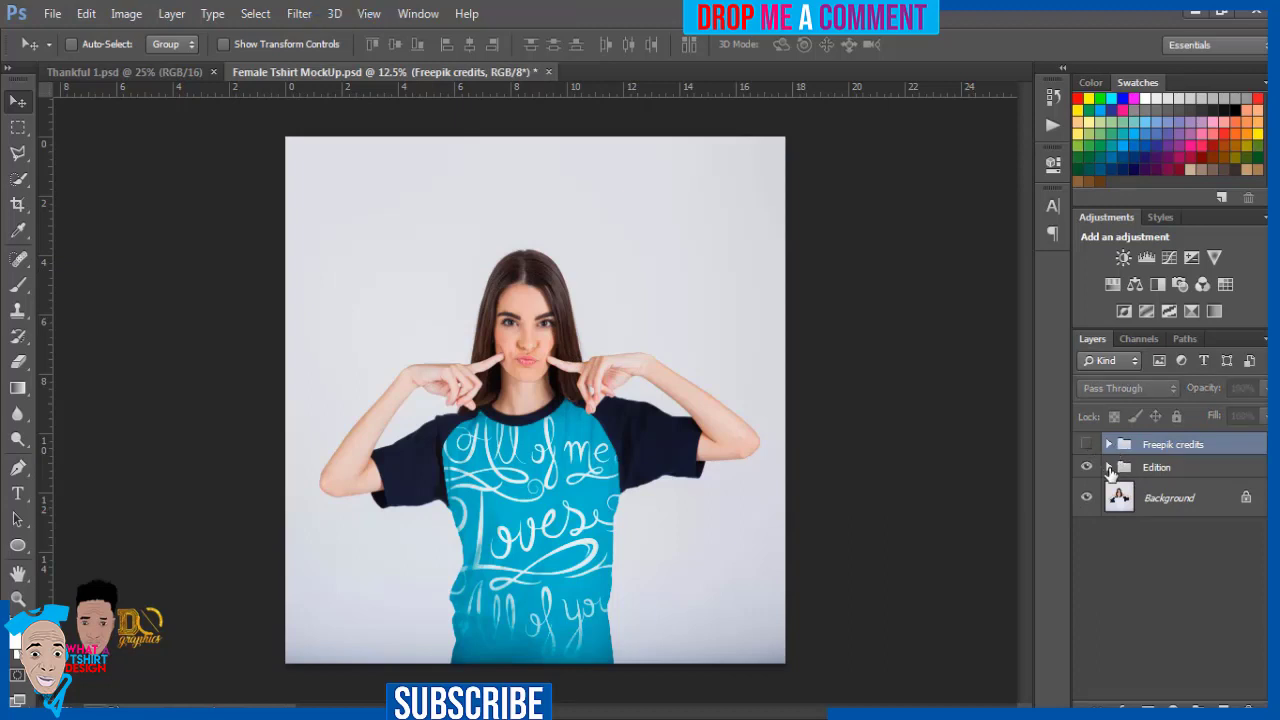
pyautogui.click(1109, 468)
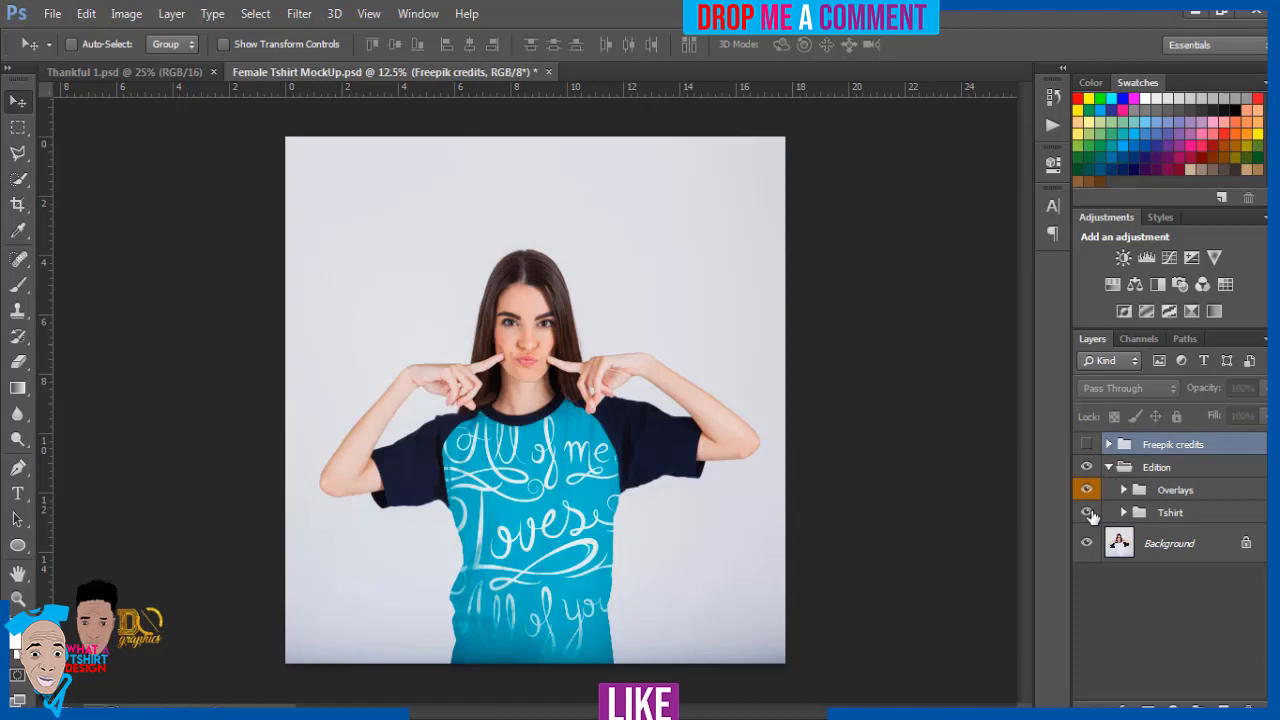
pyautogui.click(1088, 513)
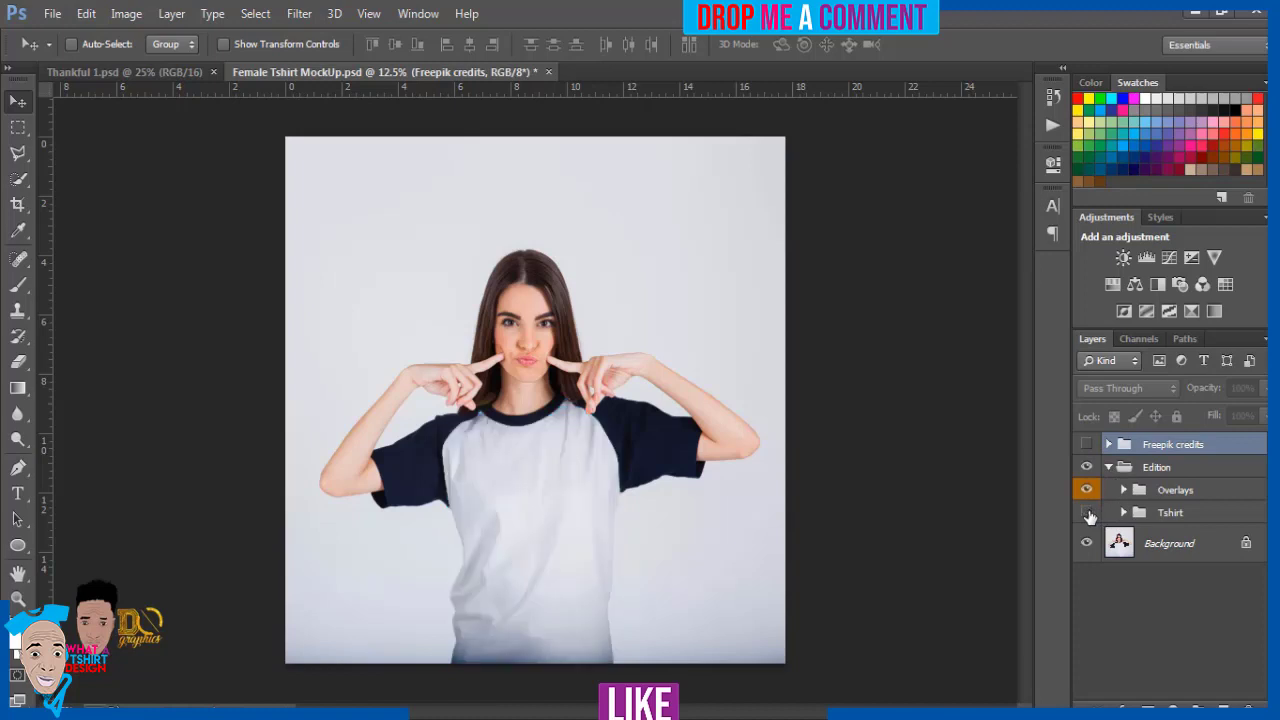
pyautogui.click(1088, 513)
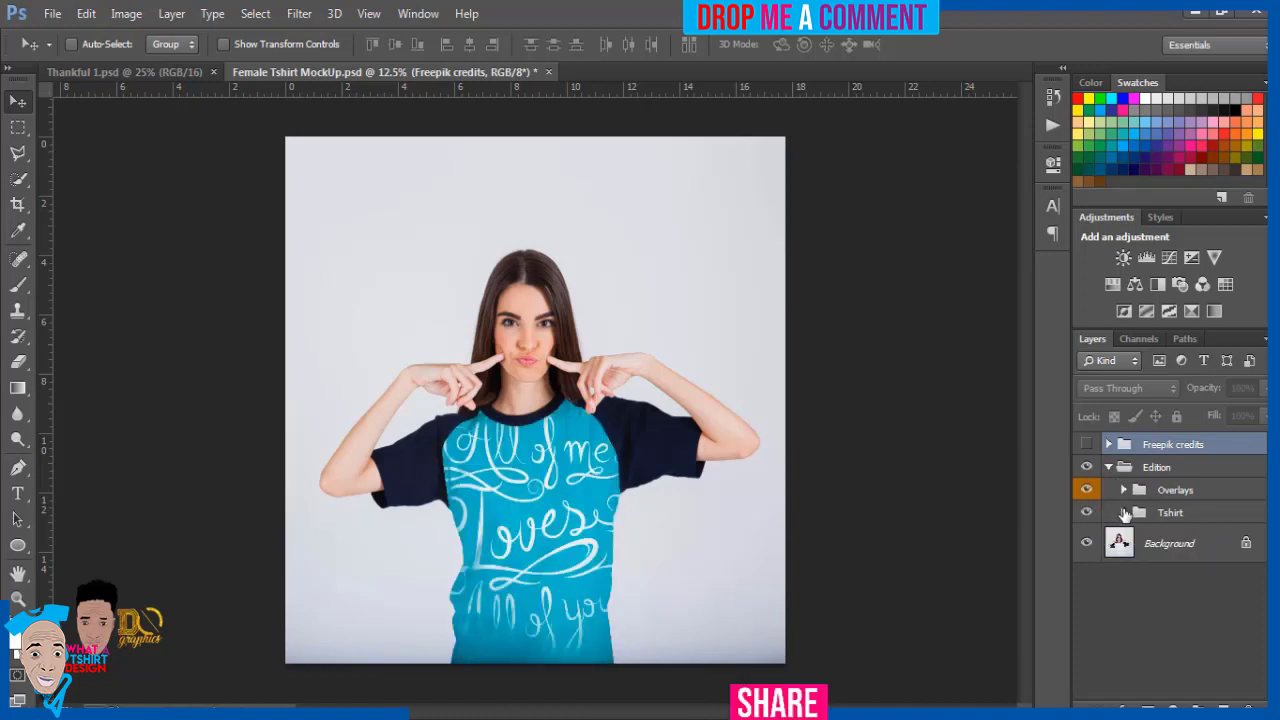
pyautogui.click(1124, 513)
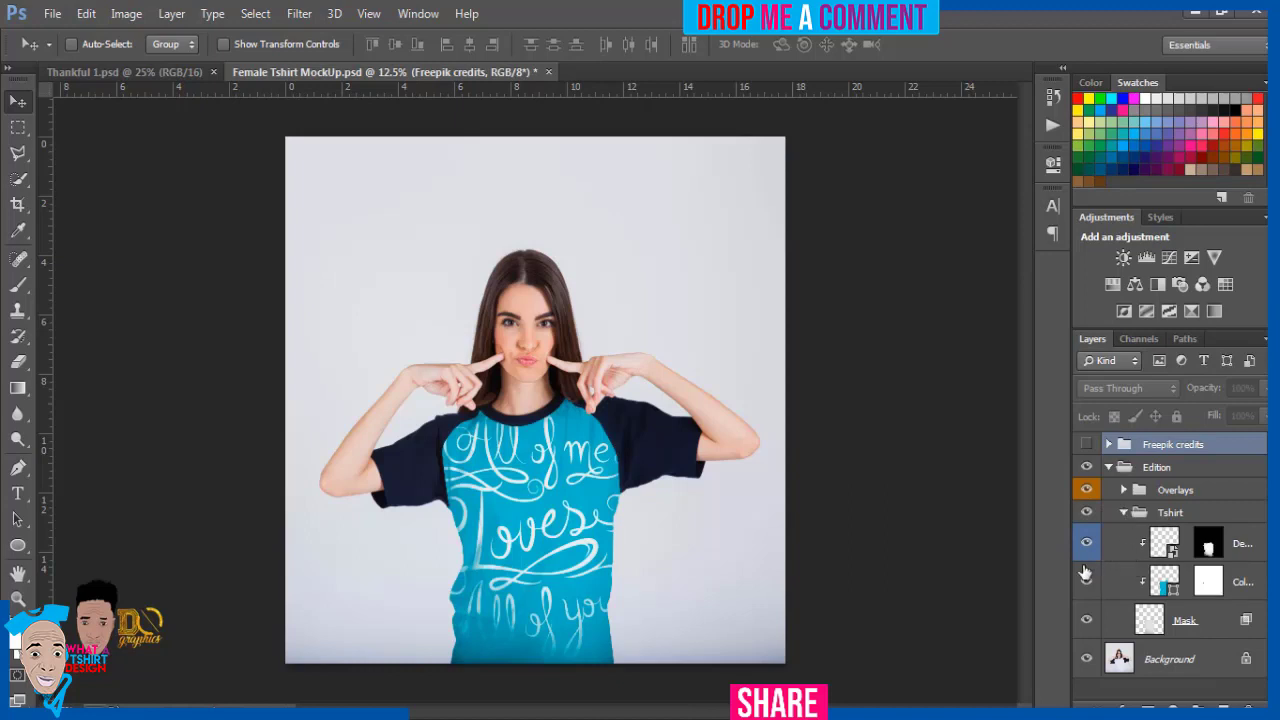
pyautogui.click(1086, 543)
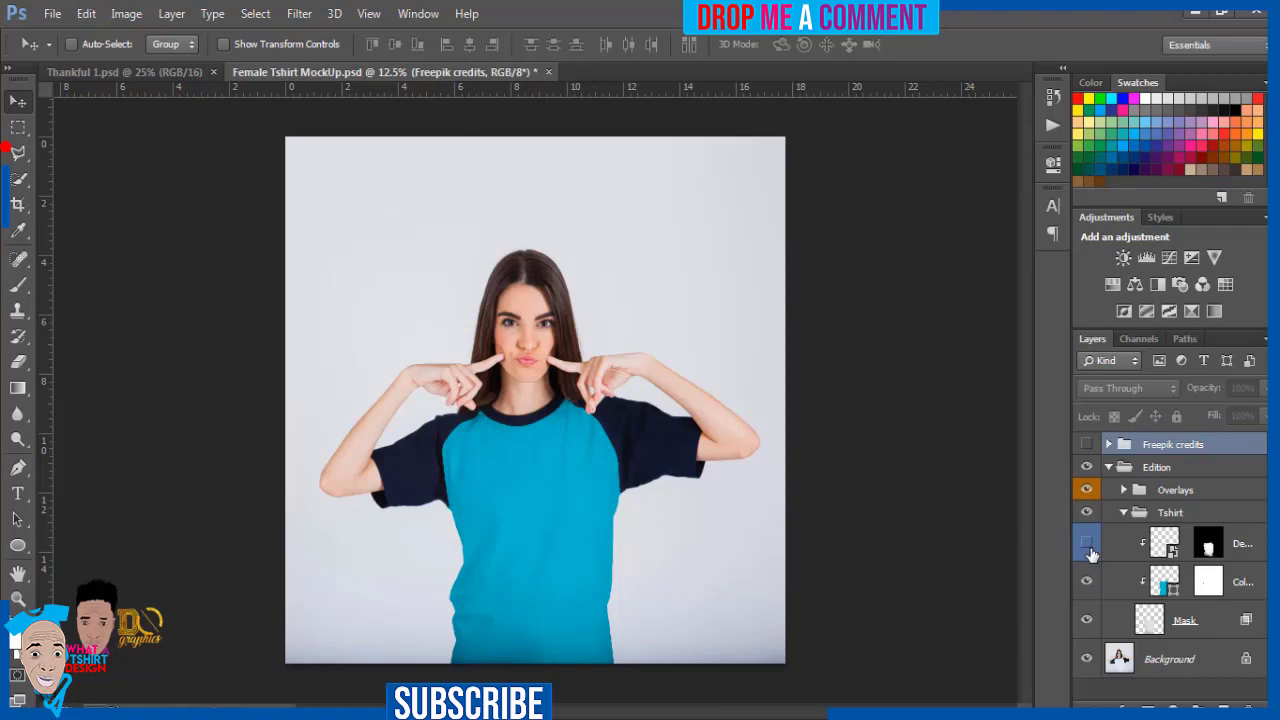
pyautogui.click(1087, 545)
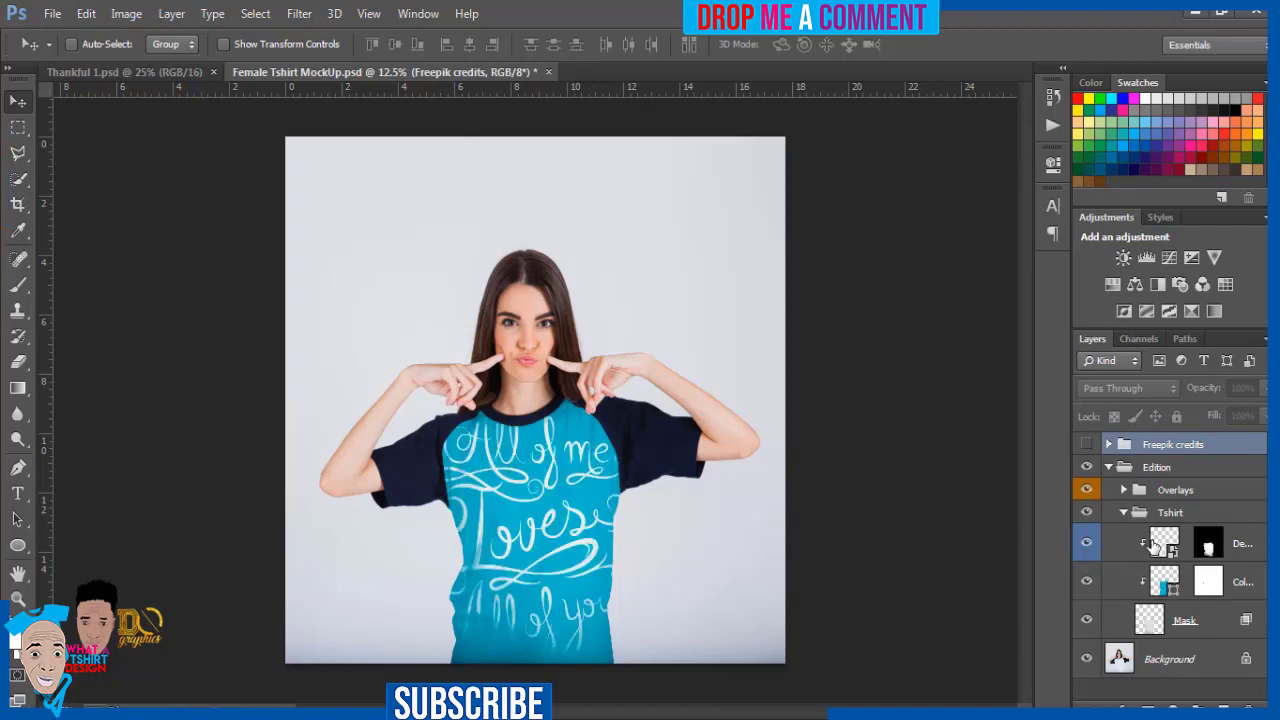
# - Open the Design smart object for editing and hide its placeholder lettering
pyautogui.doubleClick(1163, 543)
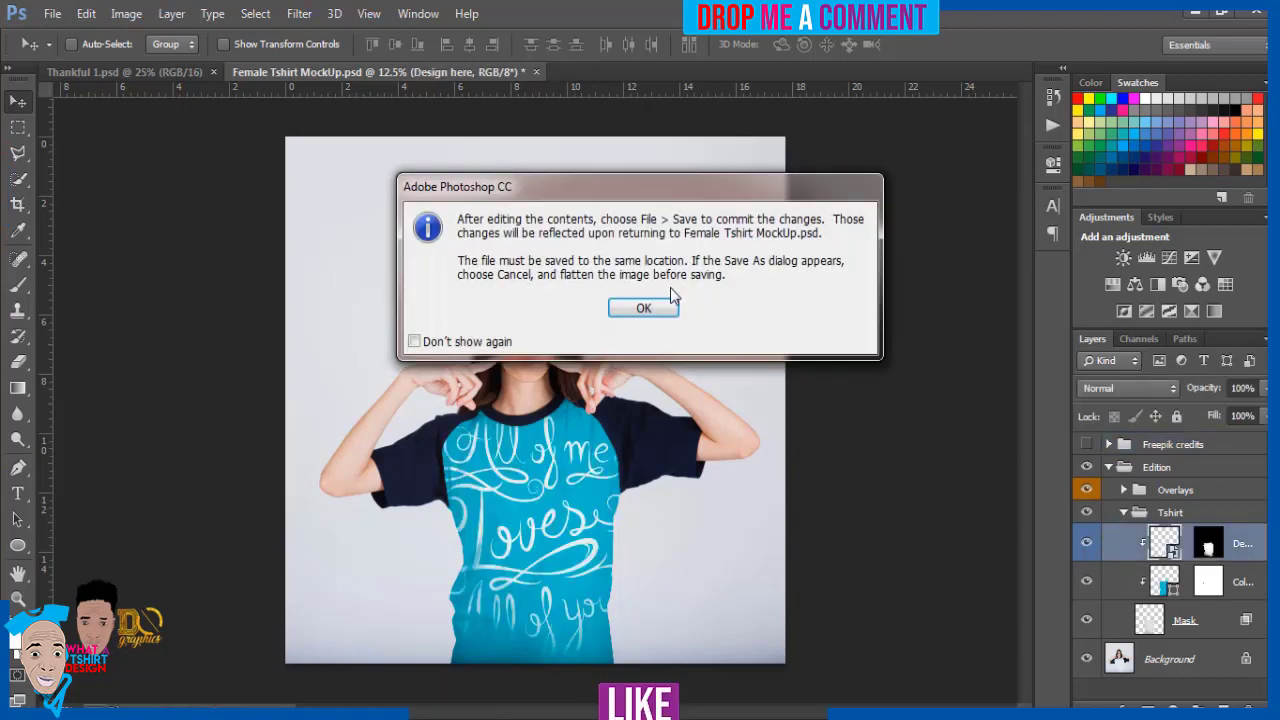
pyautogui.click(660, 311)
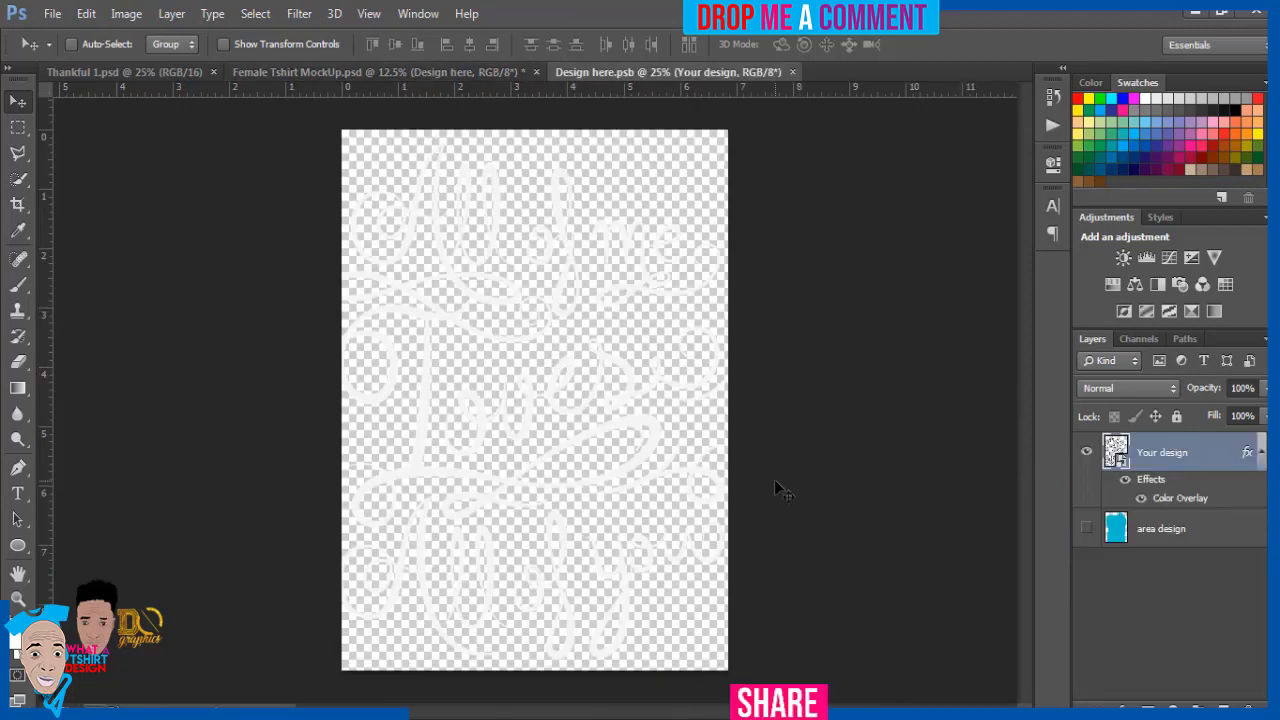
pyautogui.click(1086, 455)
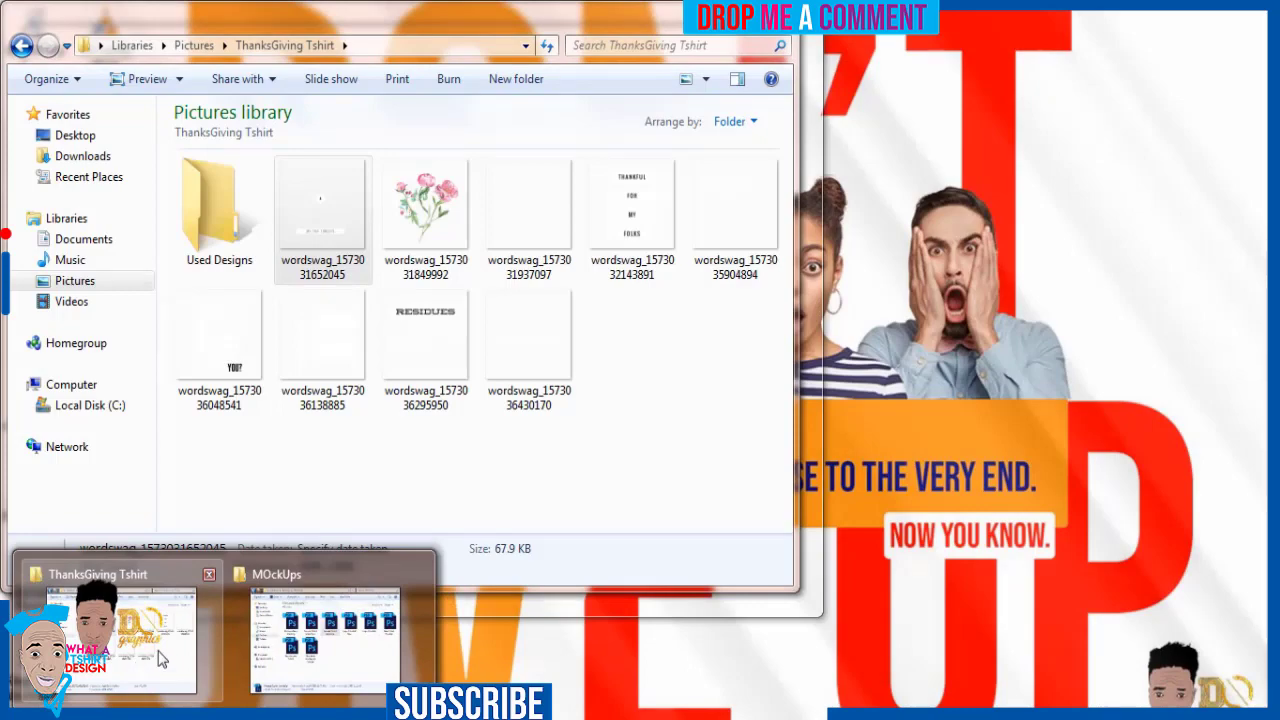
# - Drag the Thankful 1 image from the Pictures library into the Design here document
pyautogui.click(325, 640)
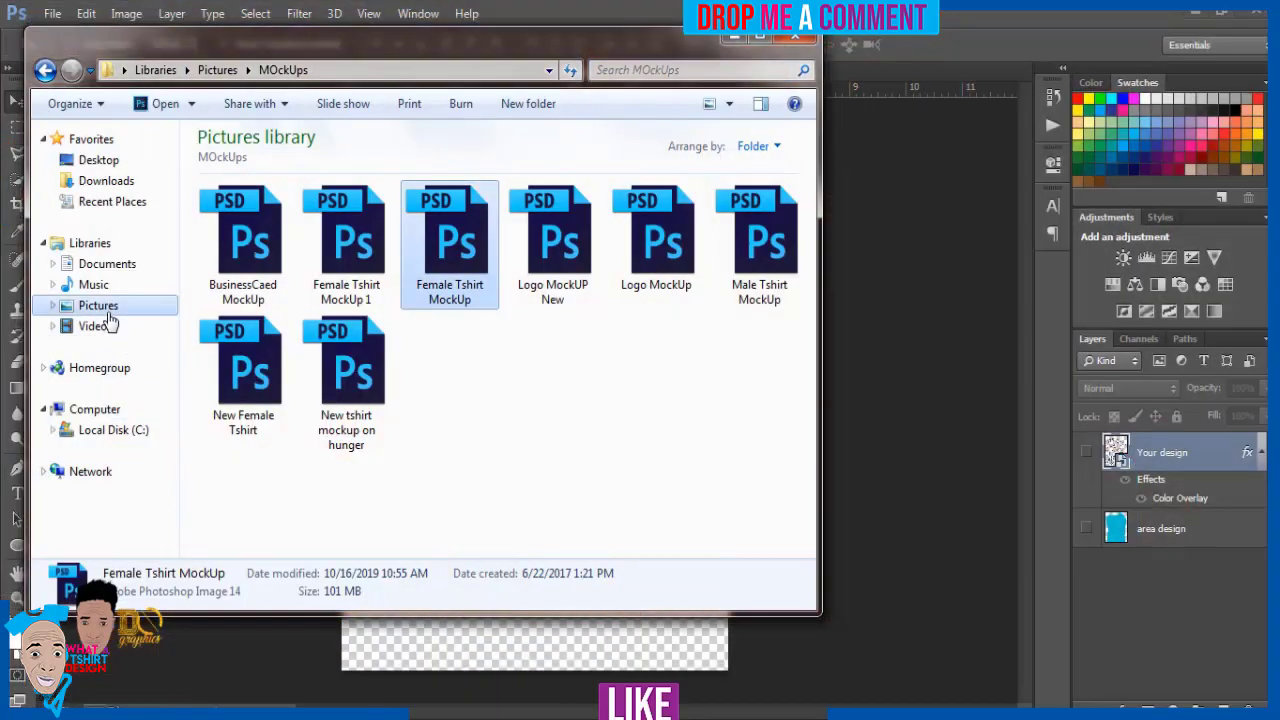
pyautogui.click(100, 306)
pyautogui.click(428, 355)
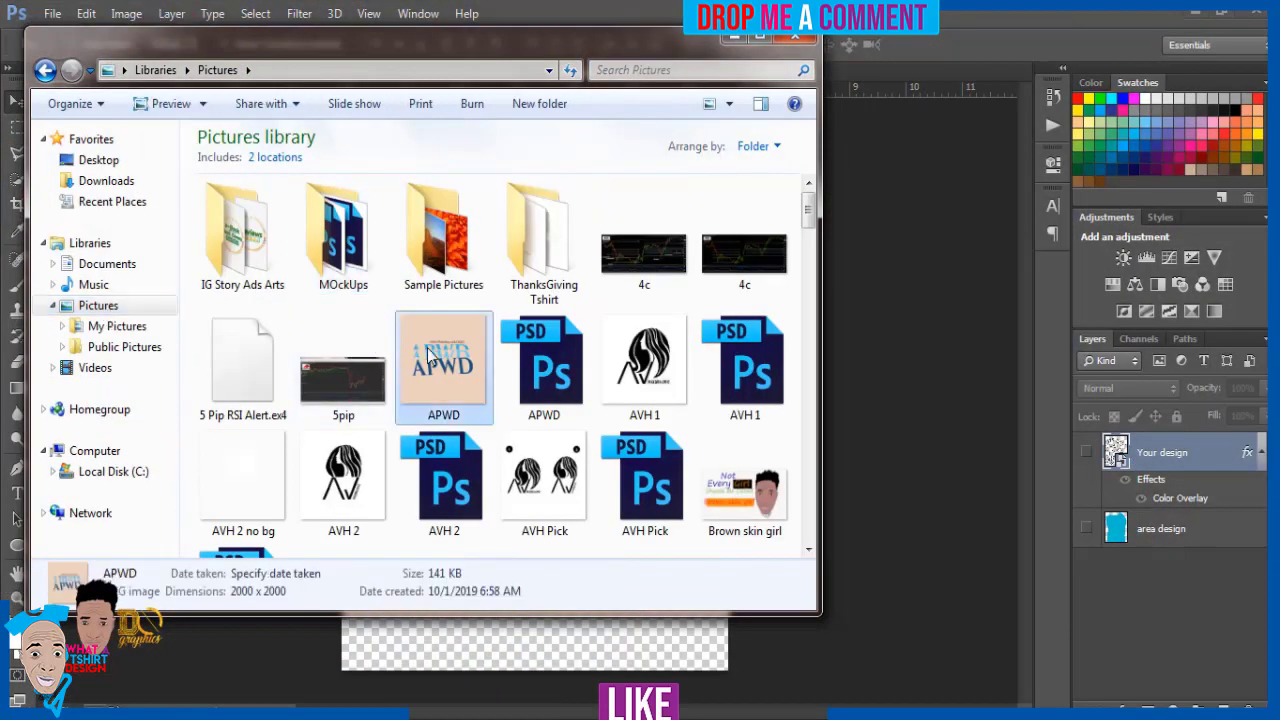
pyautogui.write('th')
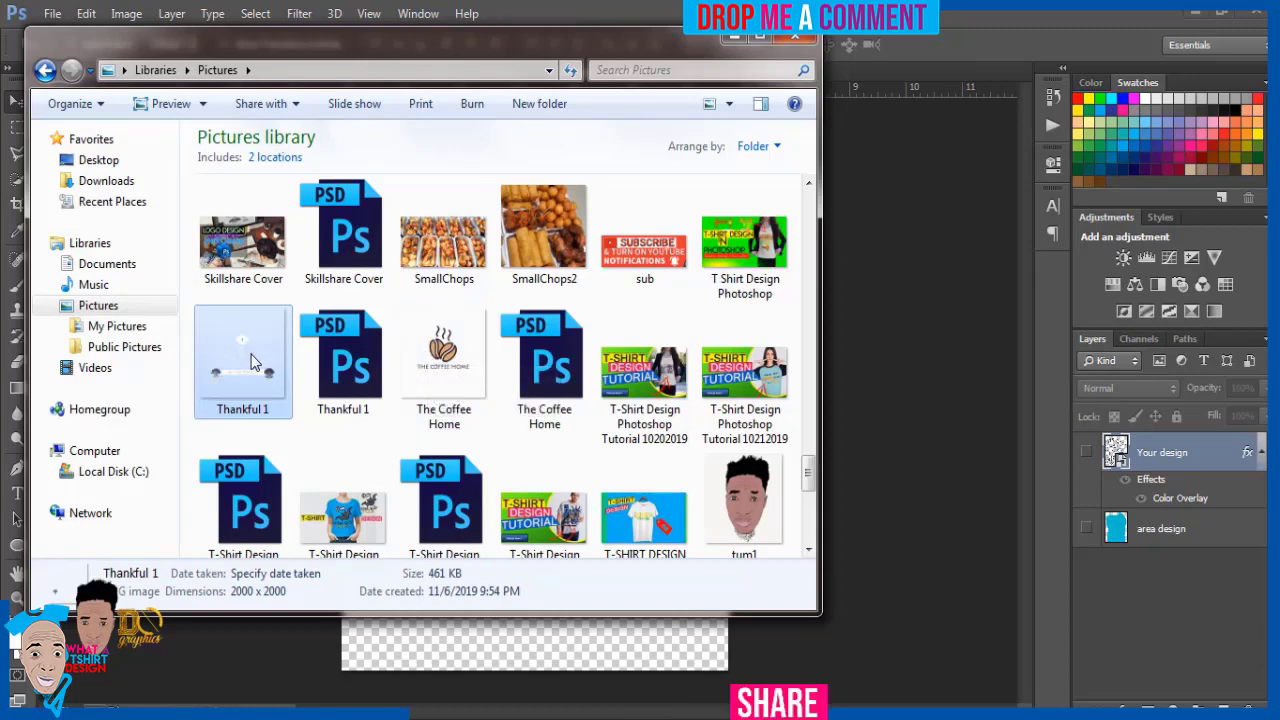
pyautogui.moveTo(237, 368); pyautogui.dragTo(504, 638)
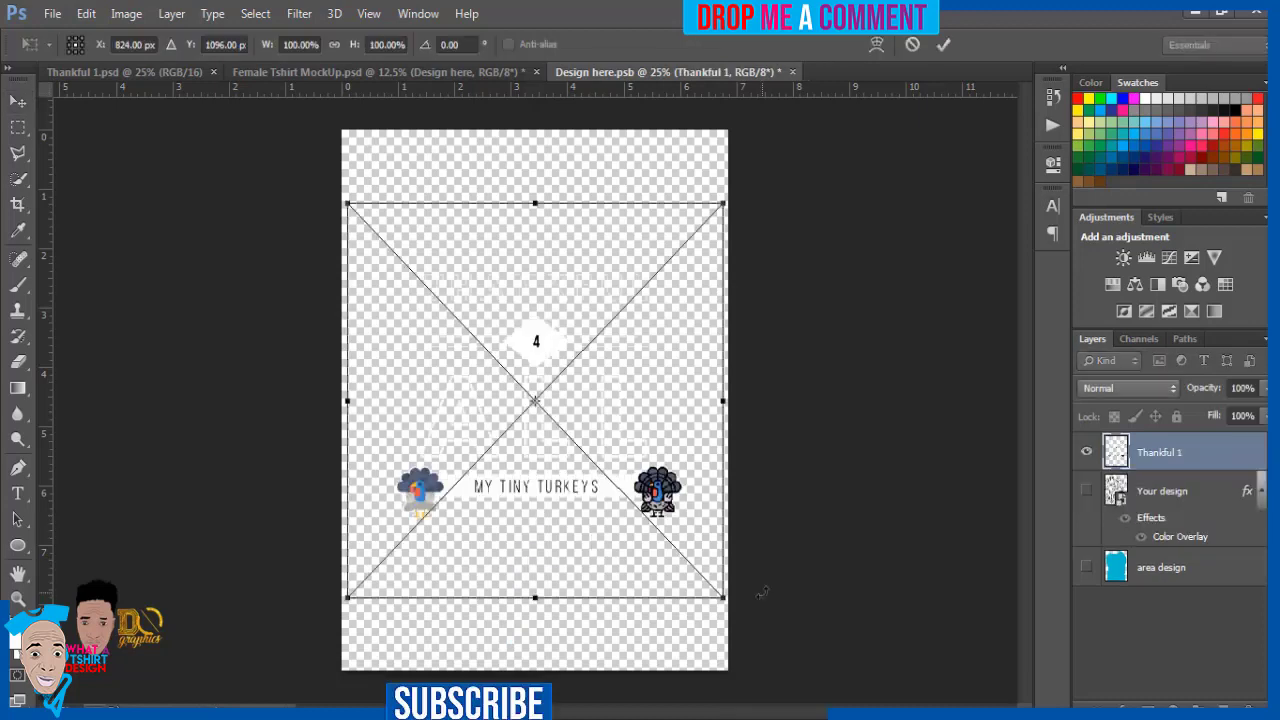
# - Commit the Thankful 1 placement, save the smart object, and return to the Female Tshirt MockUp
pyautogui.press('Return')
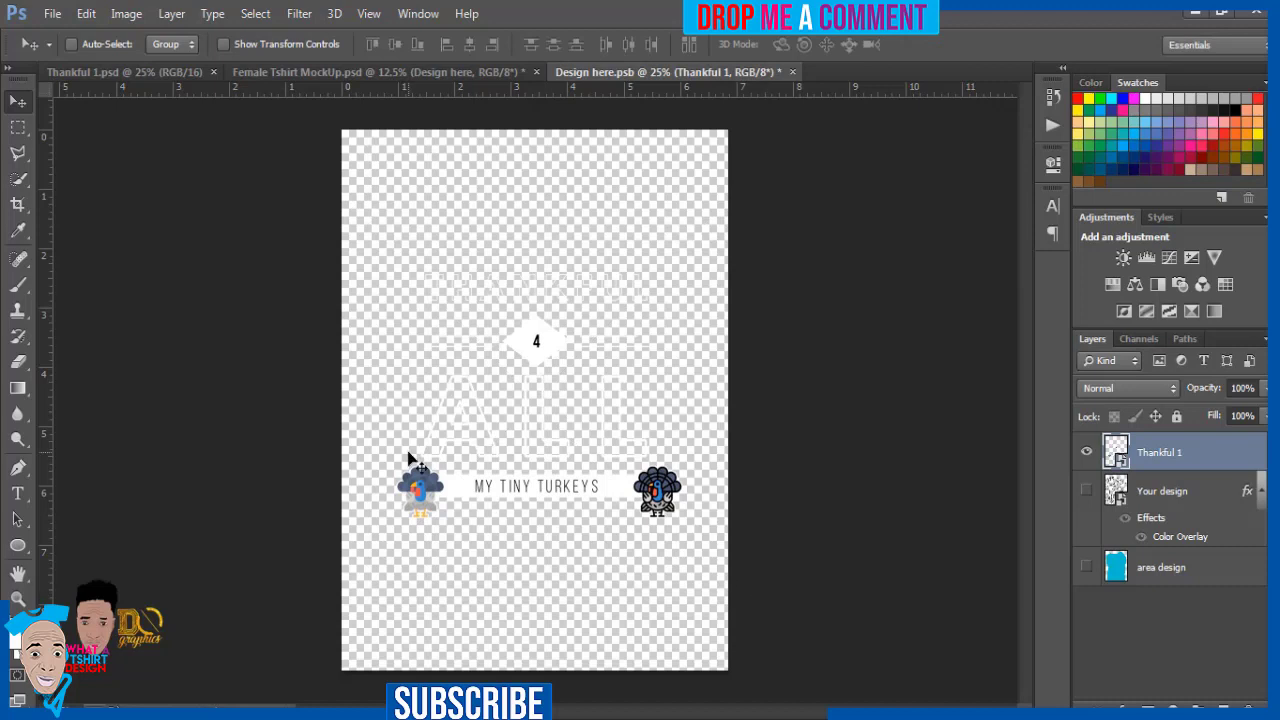
pyautogui.click(52, 13)
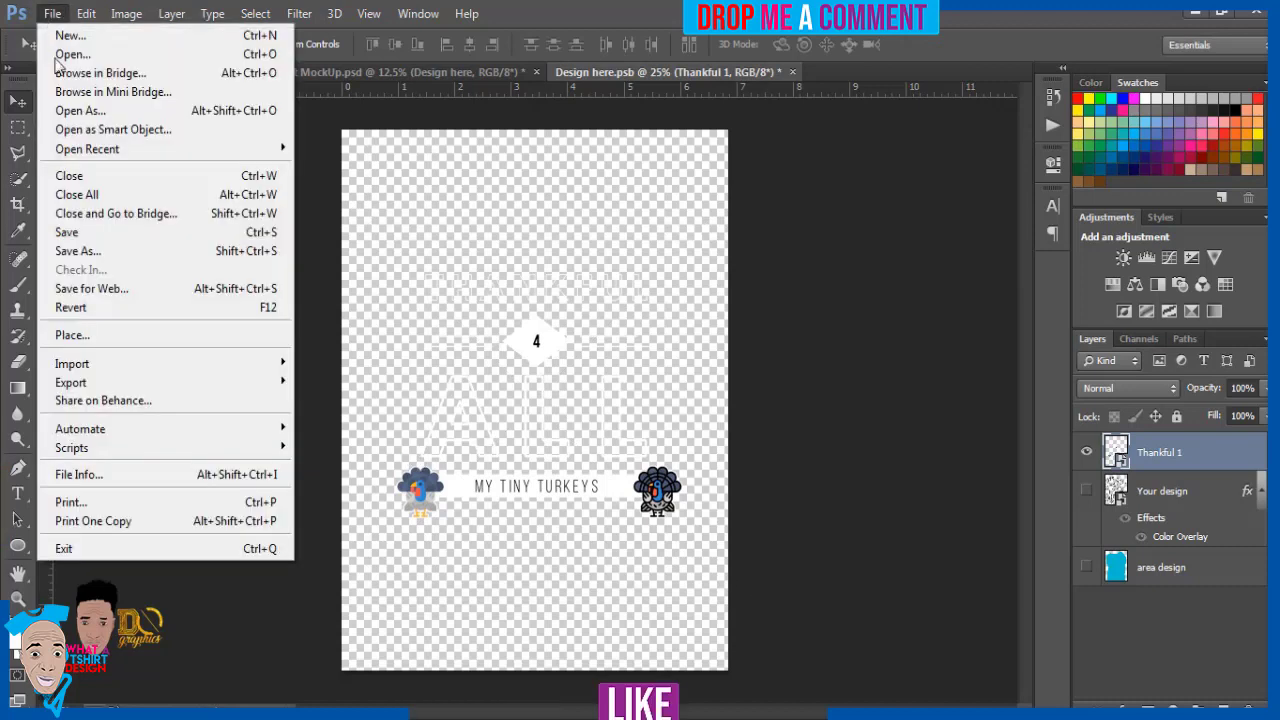
pyautogui.click(80, 234)
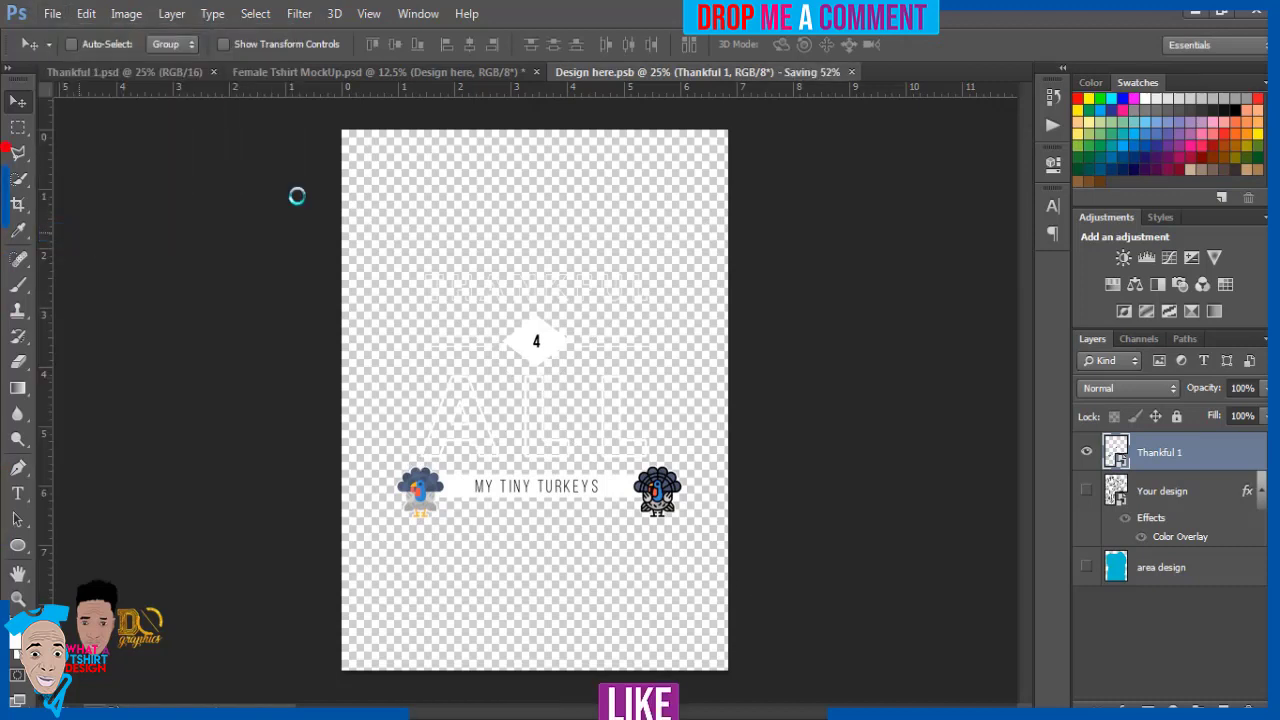
pyautogui.click(398, 72)
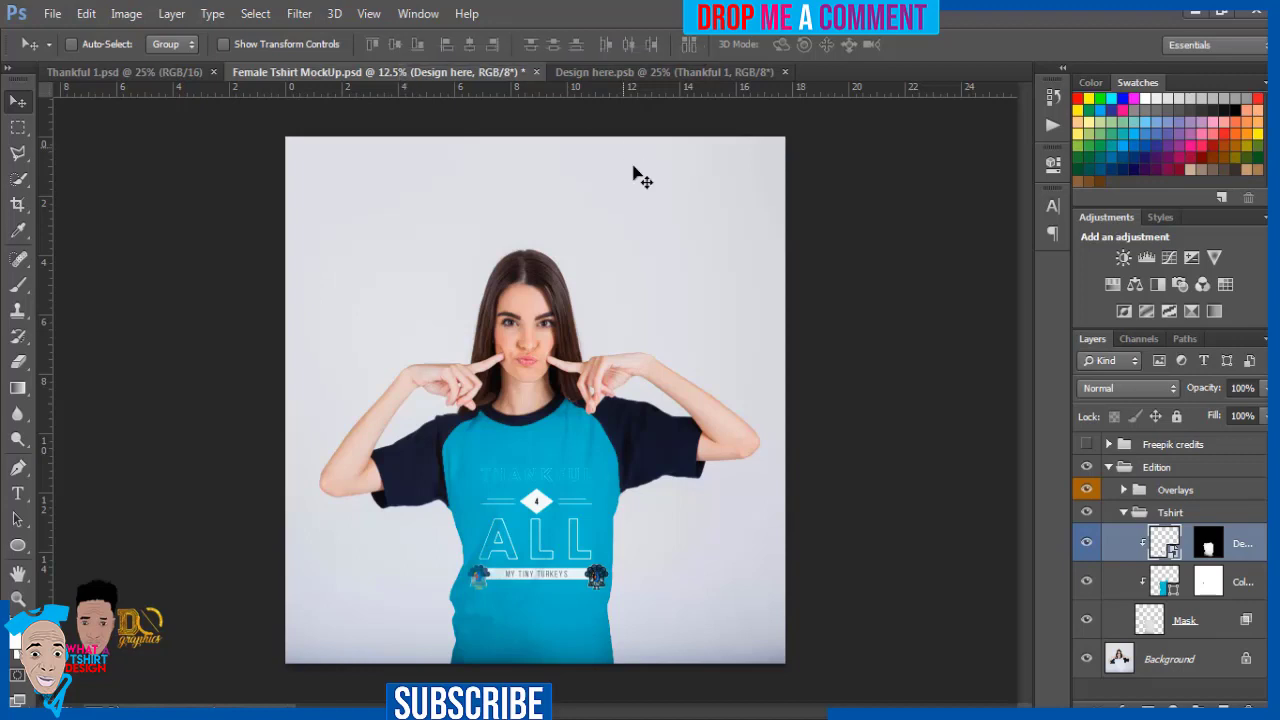
# - Set the shirt's Color fill layer to near-black #131414
pyautogui.doubleClick(1160, 584)
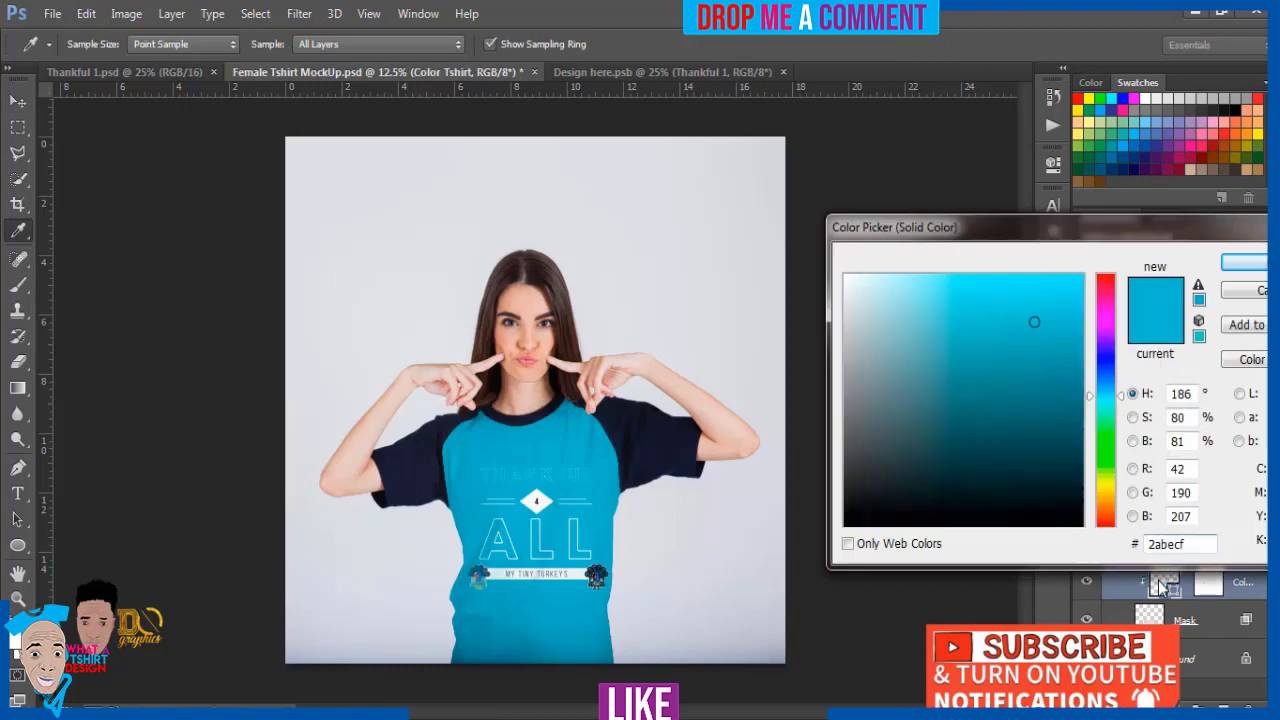
pyautogui.click(848, 524)
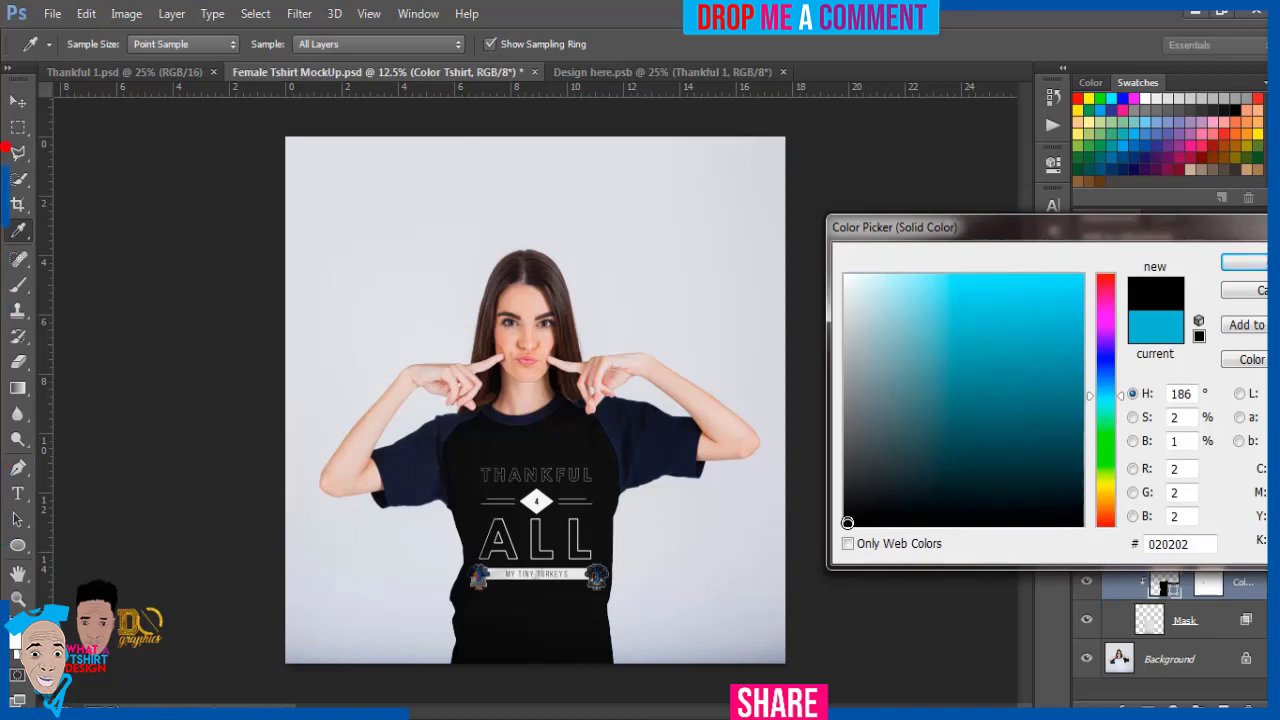
pyautogui.click(860, 507)
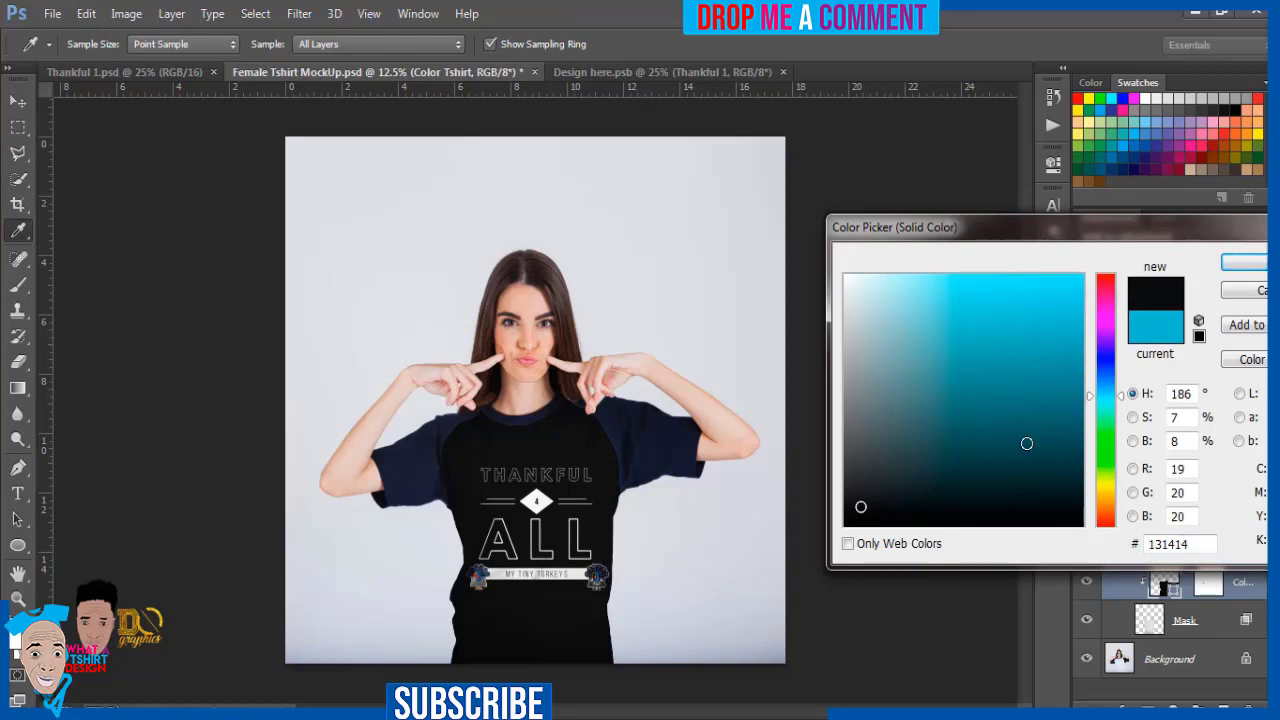
pyautogui.click(1244, 268)
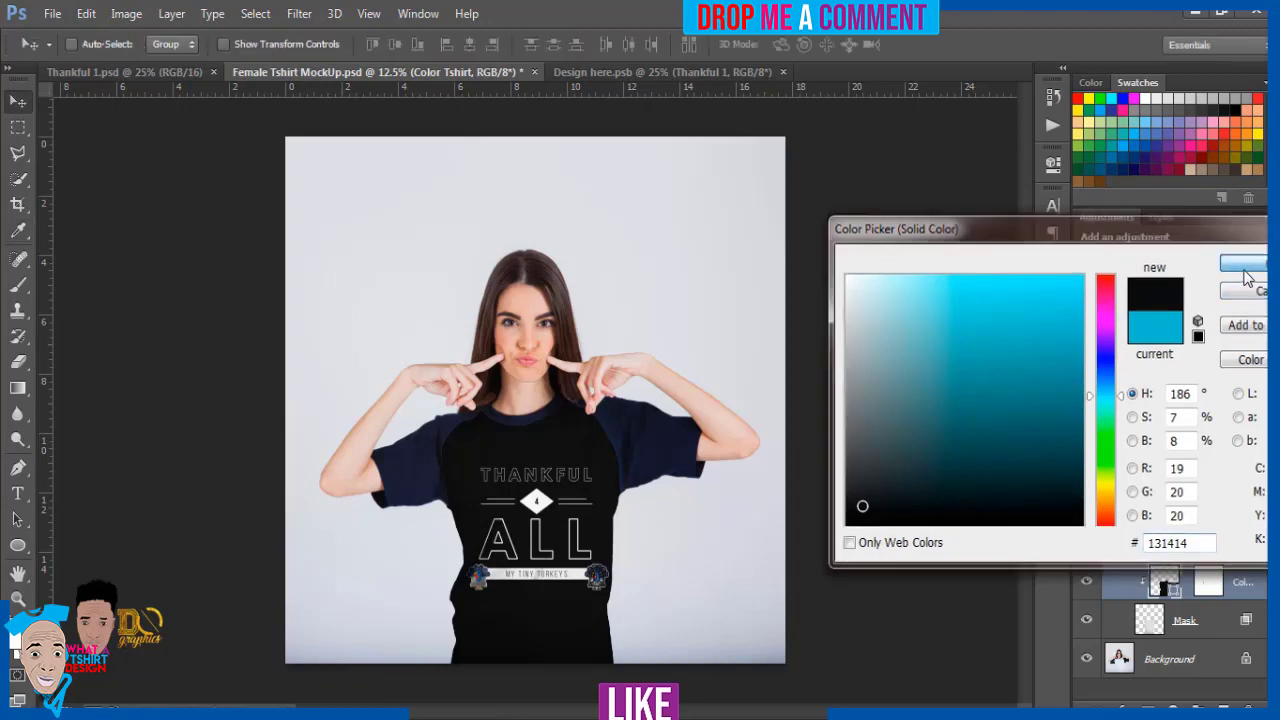